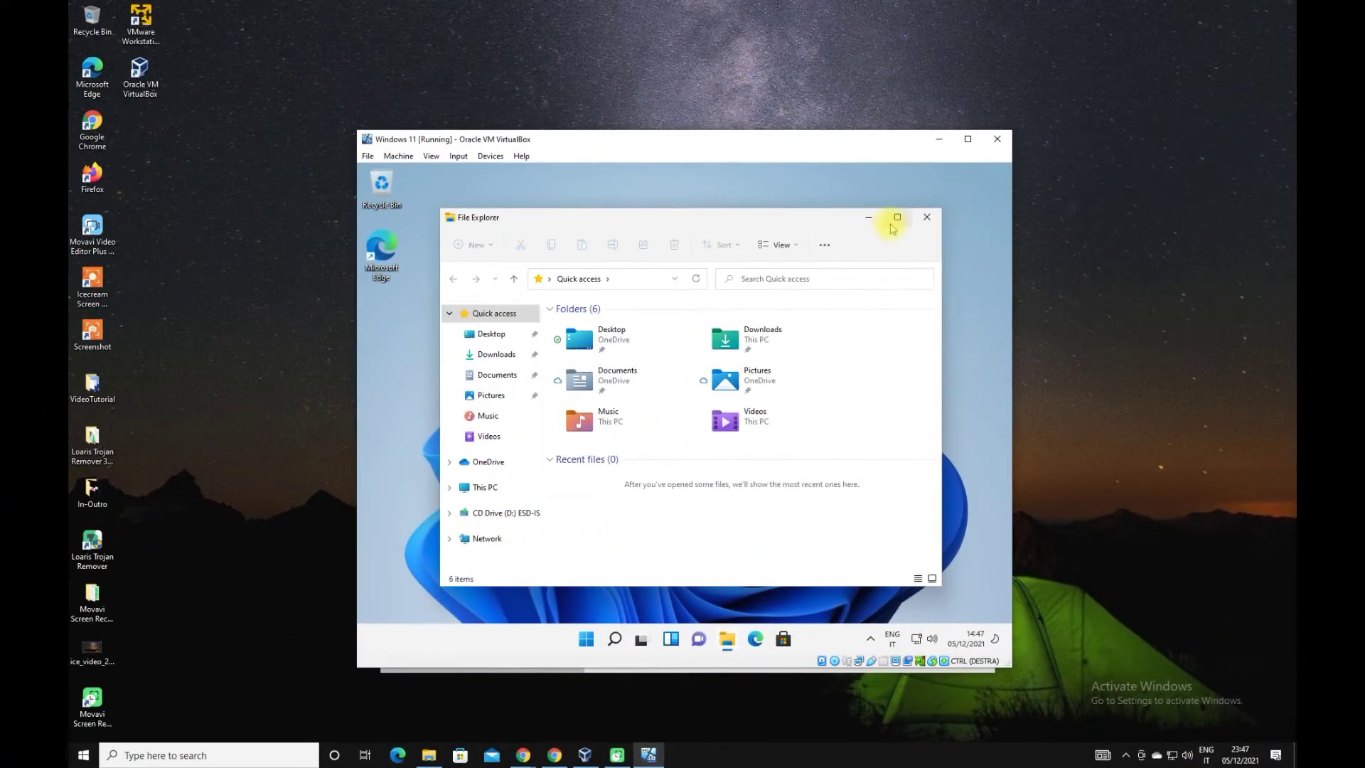
{"action": "mouse_move", "coordinate": [893, 229]}
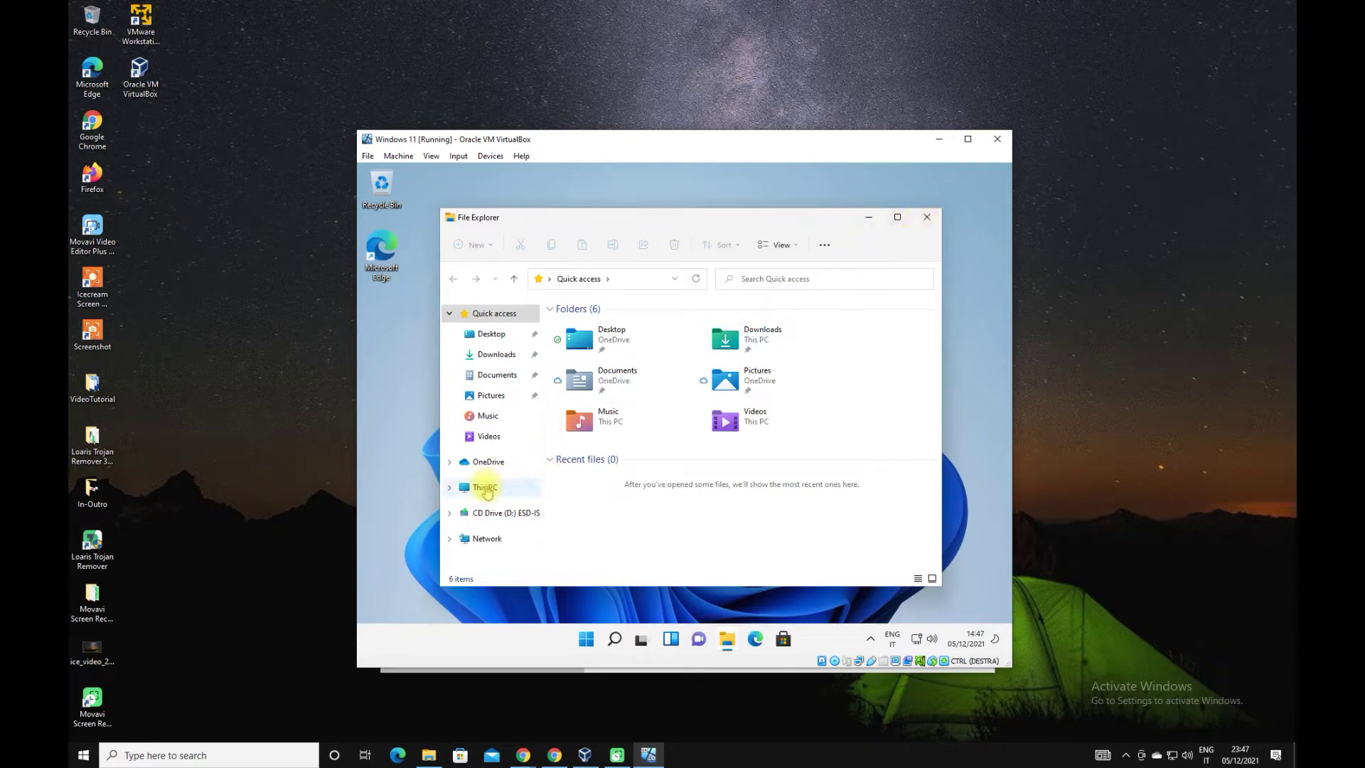
{"action": "left_click", "coordinate": [486, 490]}
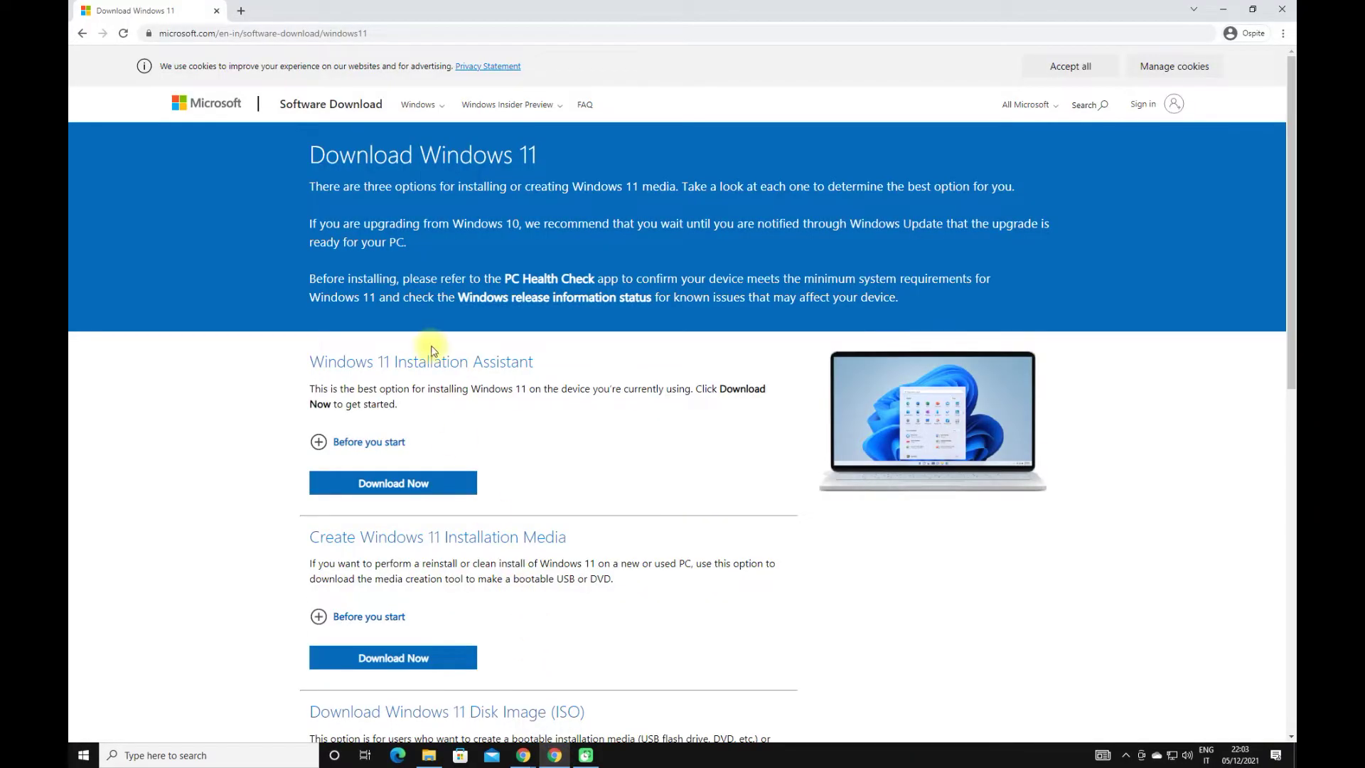
Request the Windows 11 disk image (ISO) download on Microsoft's Download Windows 11 page
{"action": "scroll", "coordinate": [428, 349], "scroll_direction": "down", "scroll_amount": 3}
{"action": "scroll", "coordinate": [428, 349], "scroll_direction": "down", "scroll_amount": 3}
{"action": "scroll", "coordinate": [429, 348], "scroll_direction": "up", "scroll_amount": 5}
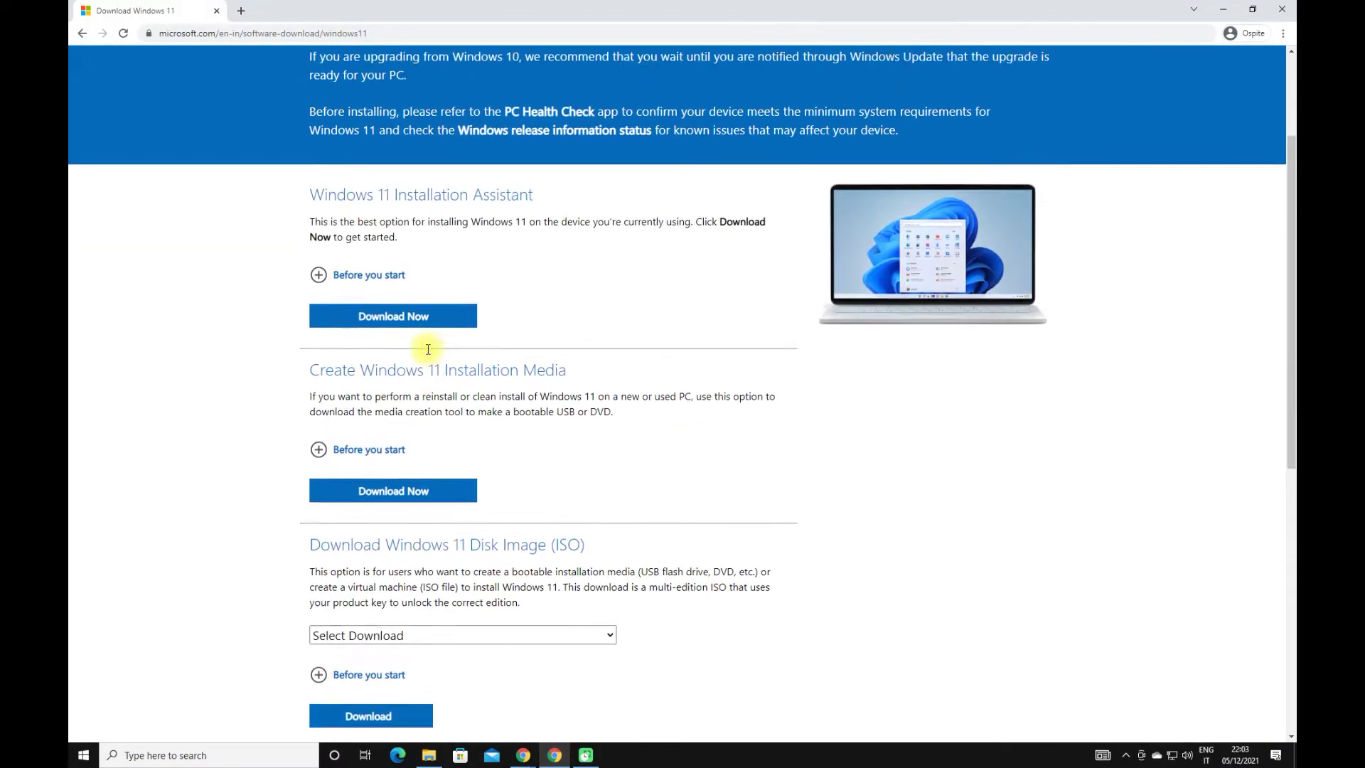
{"action": "left_click_drag", "start_coordinate": [309, 158], "coordinate": [596, 155]}
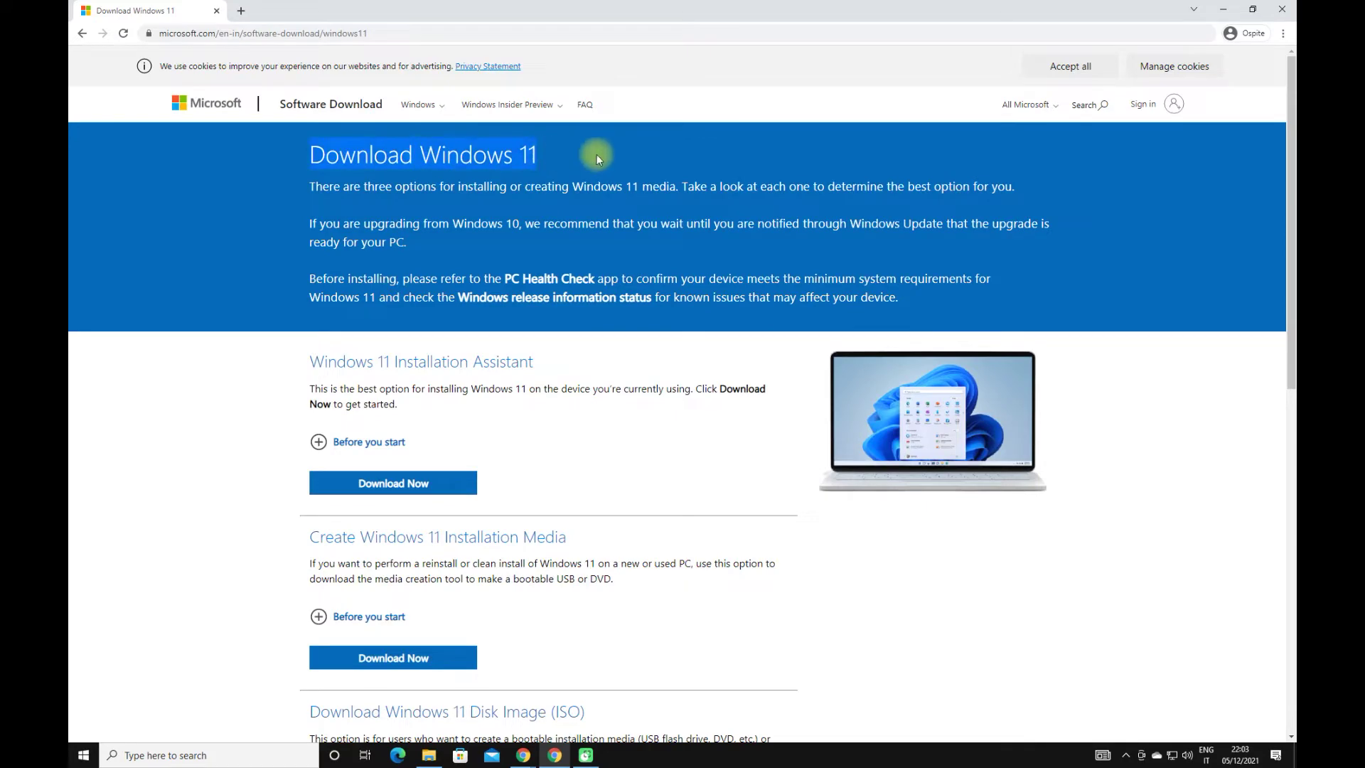
{"action": "scroll", "coordinate": [451, 459], "scroll_direction": "down", "scroll_amount": 3}
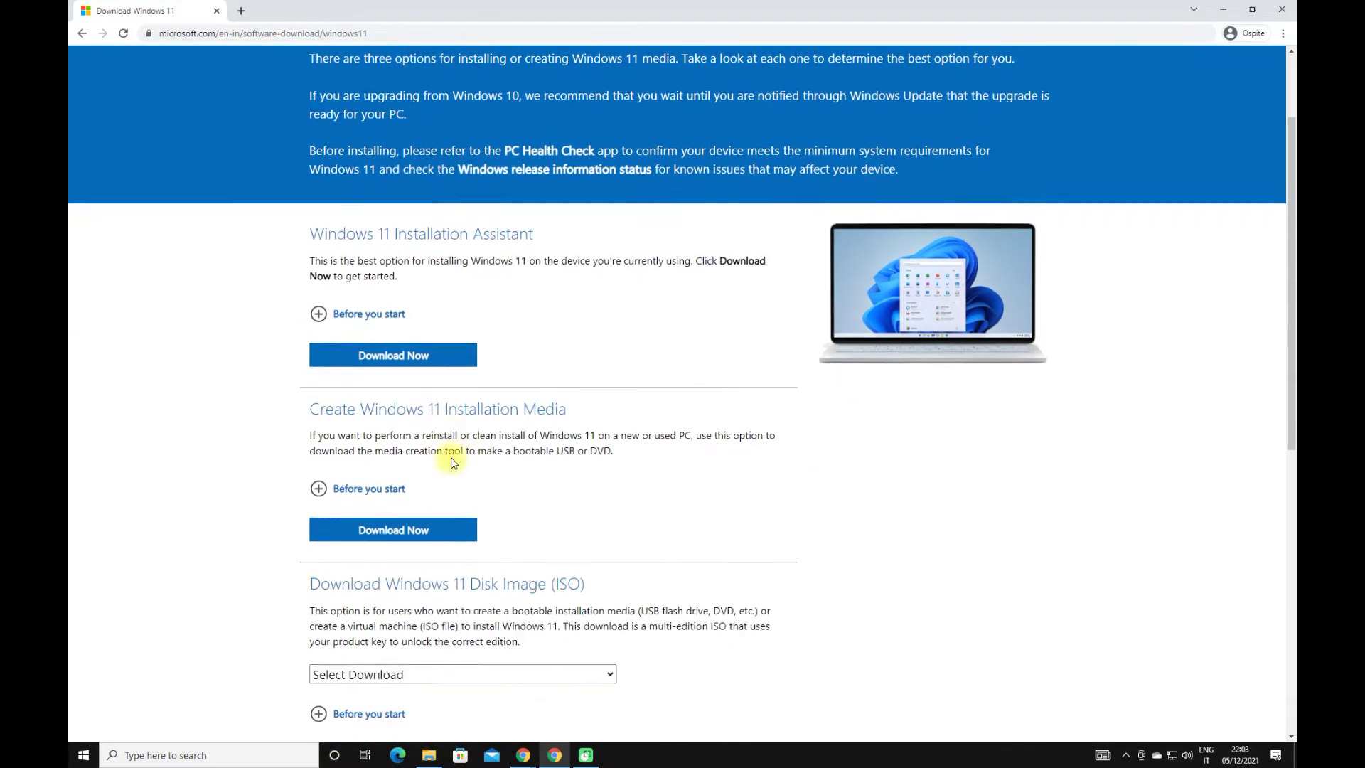
{"action": "scroll", "coordinate": [411, 446], "scroll_direction": "down", "scroll_amount": 2}
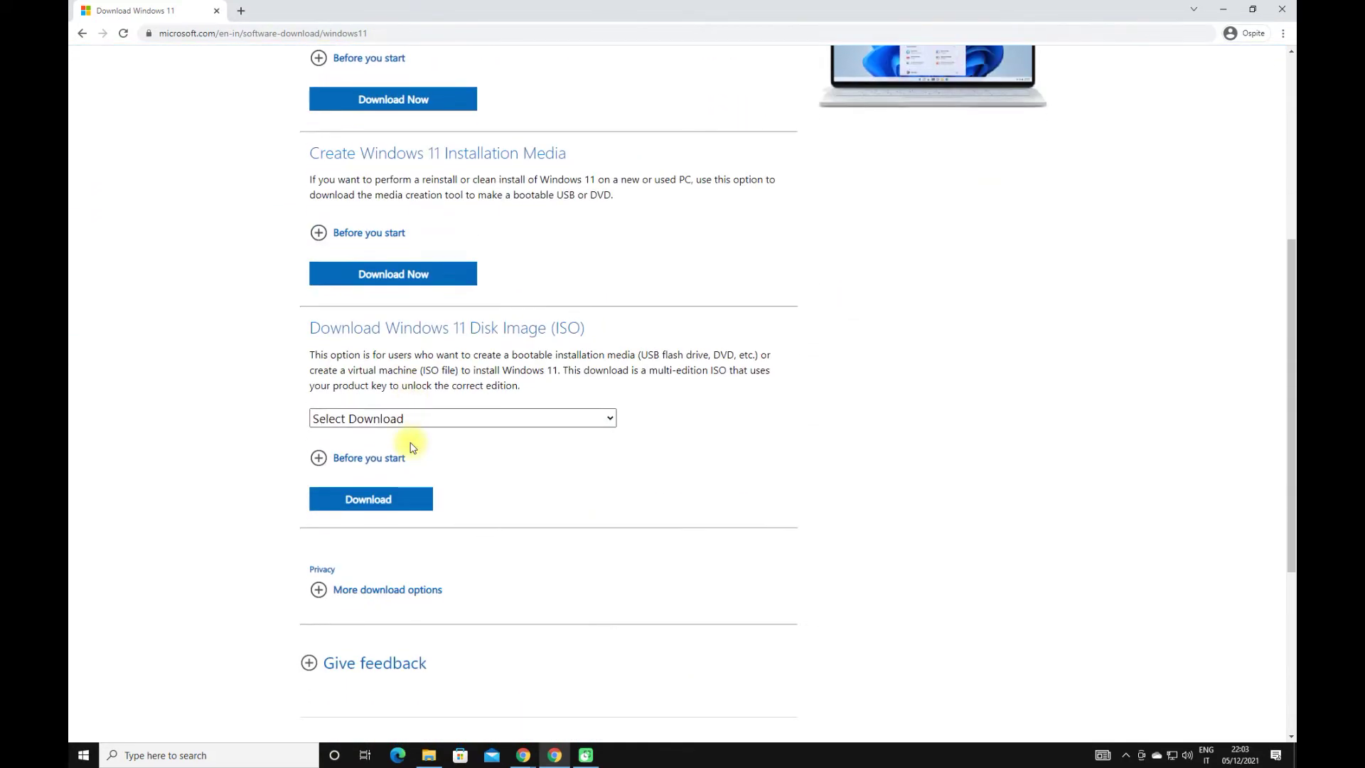
{"action": "left_click", "coordinate": [459, 419]}
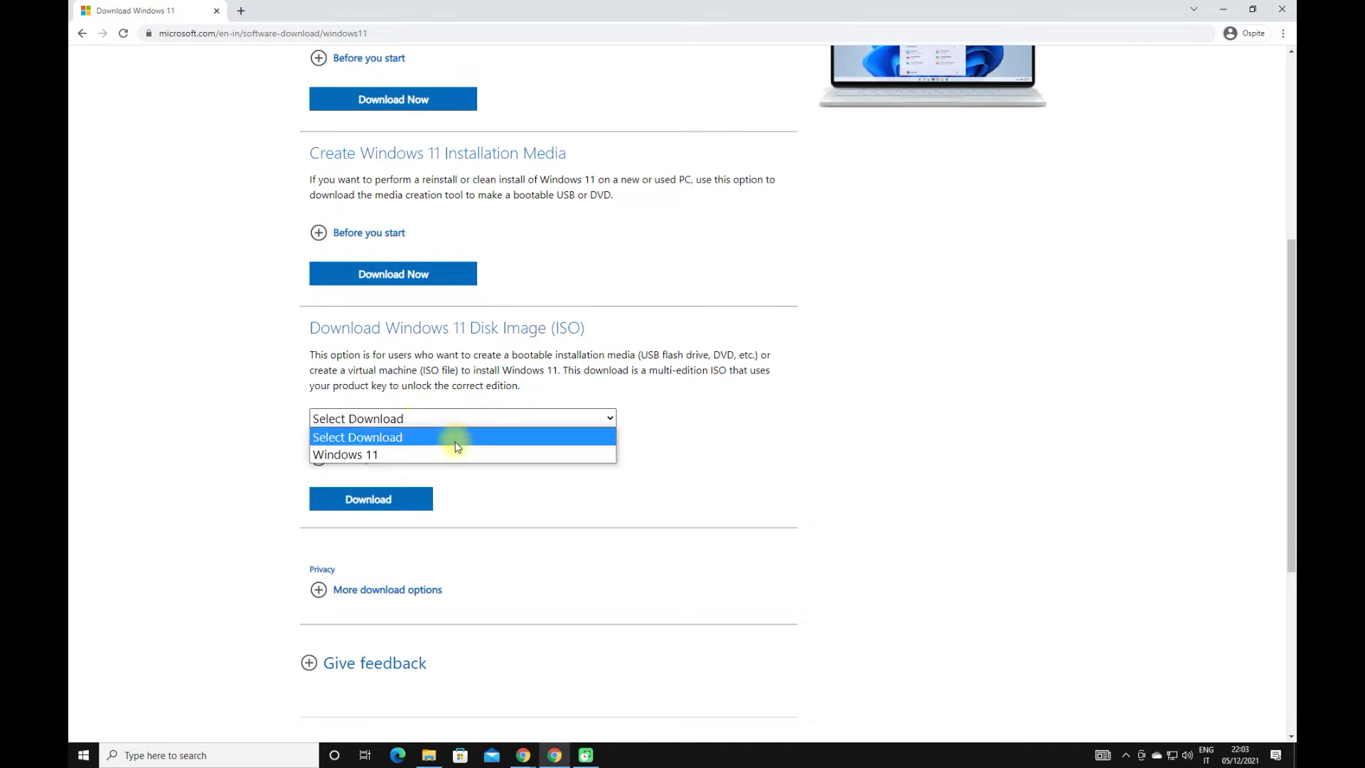
{"action": "left_click", "coordinate": [389, 454]}
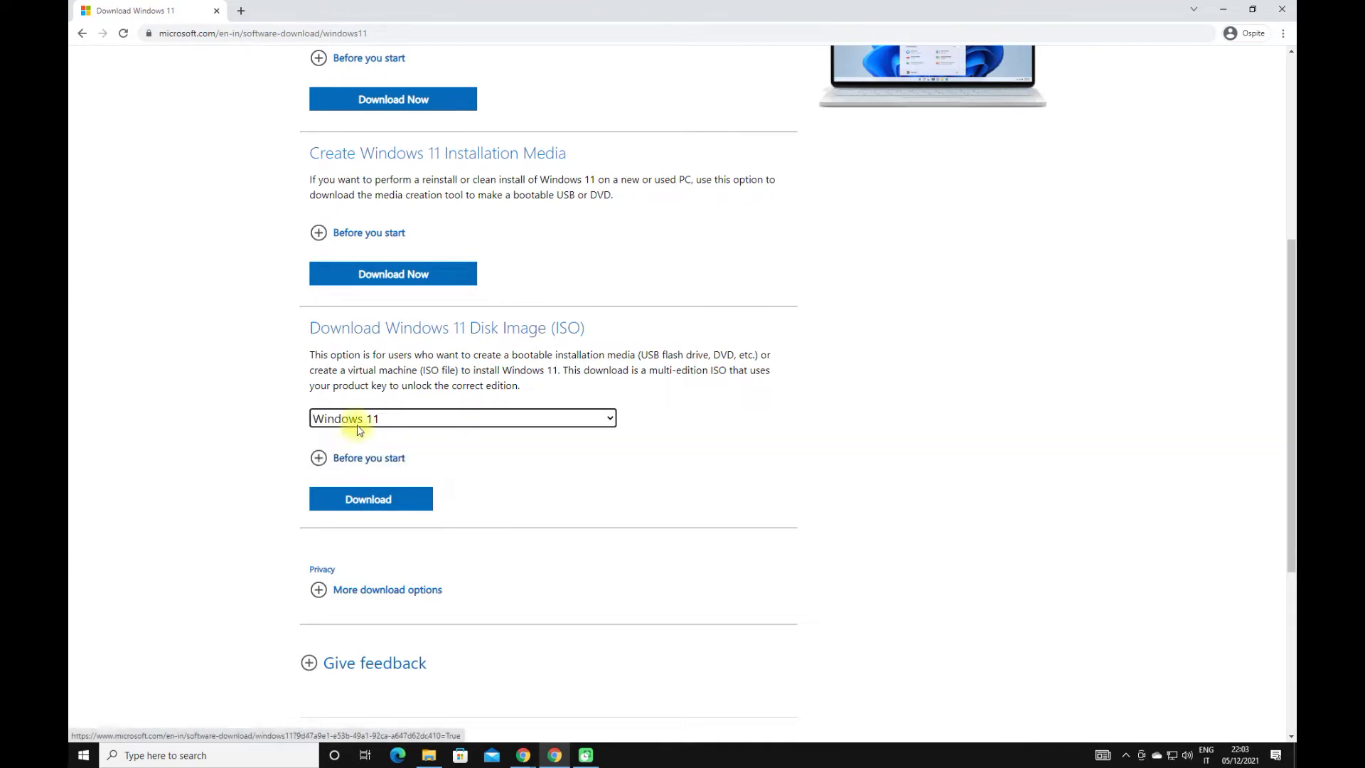
{"action": "left_click", "coordinate": [369, 501]}
Choose Italian as the product language for the Windows 11 ISO and confirm the choice
{"action": "scroll", "coordinate": [369, 501], "scroll_direction": "down", "scroll_amount": 5}
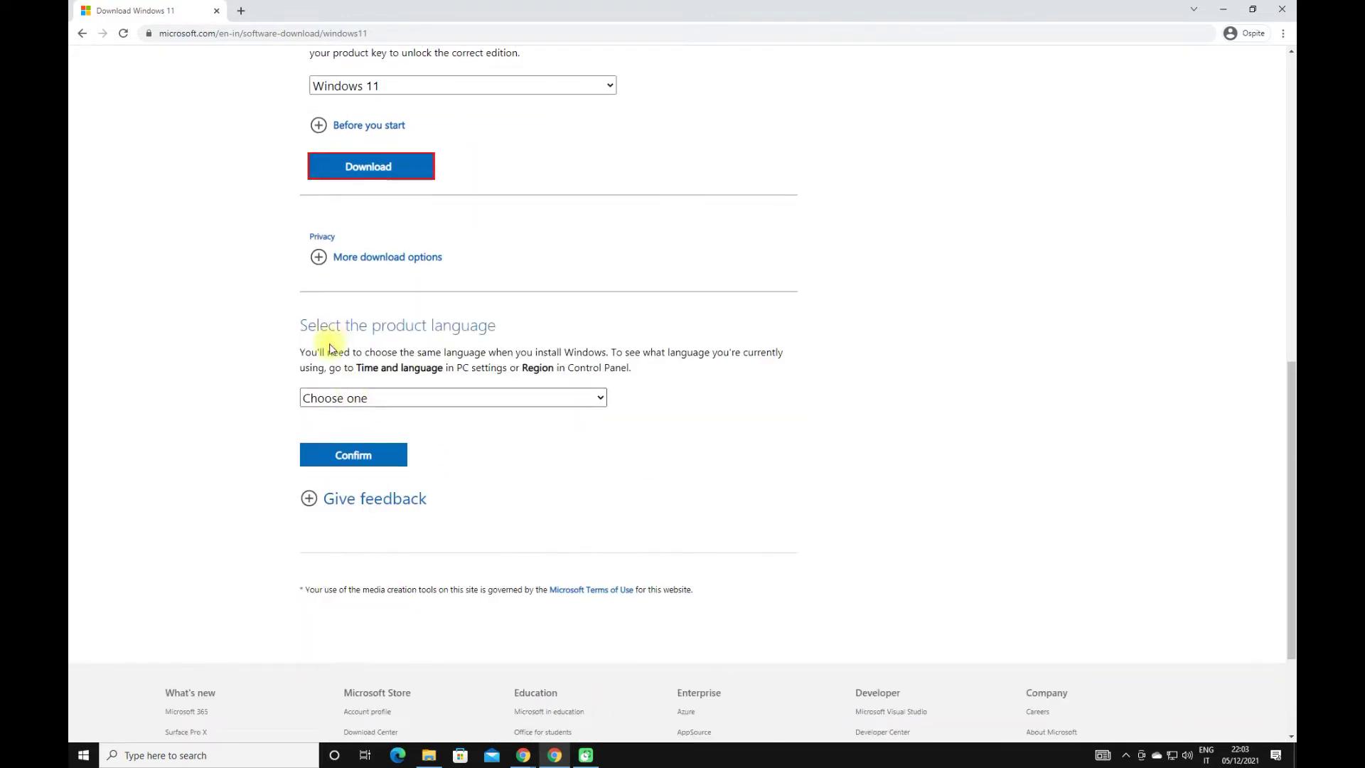
{"action": "left_click", "coordinate": [332, 400]}
{"action": "scroll", "coordinate": [331, 383], "scroll_direction": "down", "scroll_amount": 1}
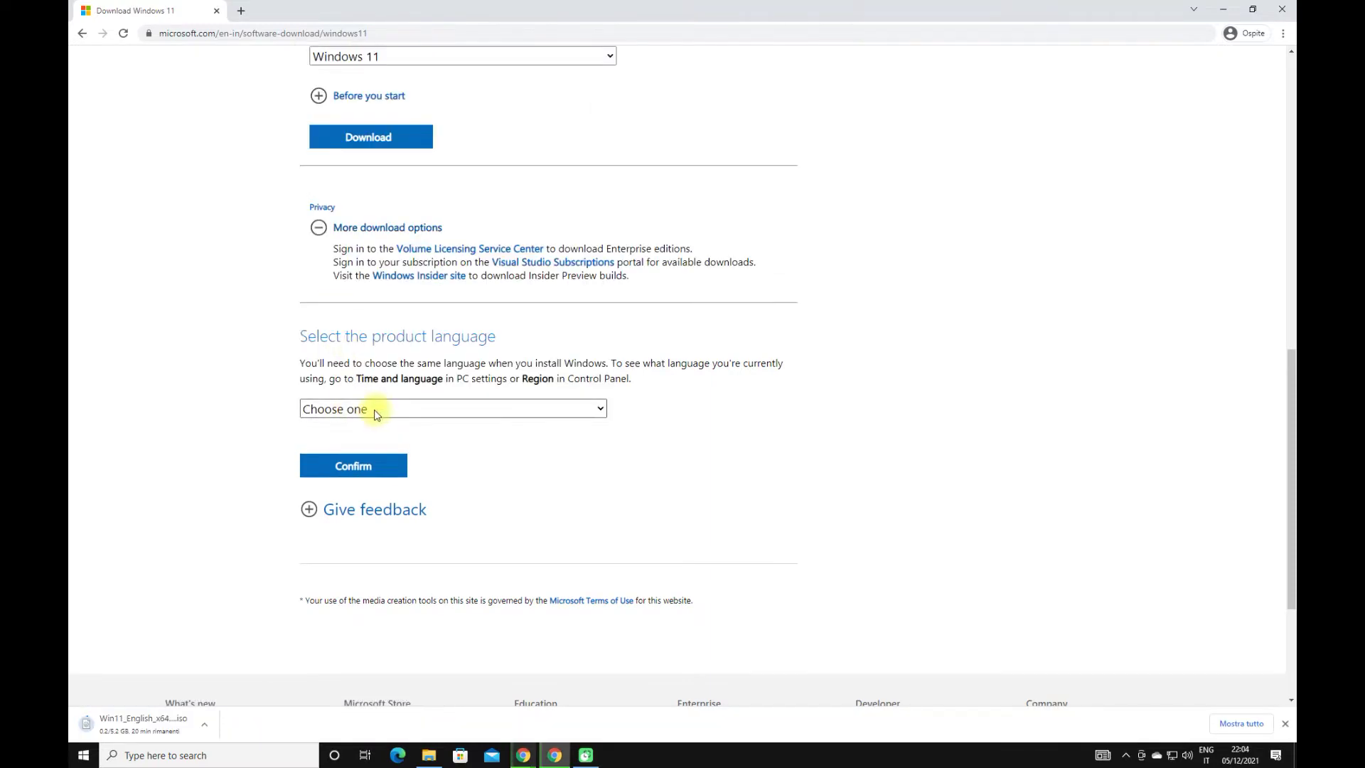
{"action": "left_click", "coordinate": [370, 408]}
{"action": "scroll", "coordinate": [370, 398], "scroll_direction": "down", "scroll_amount": 1}
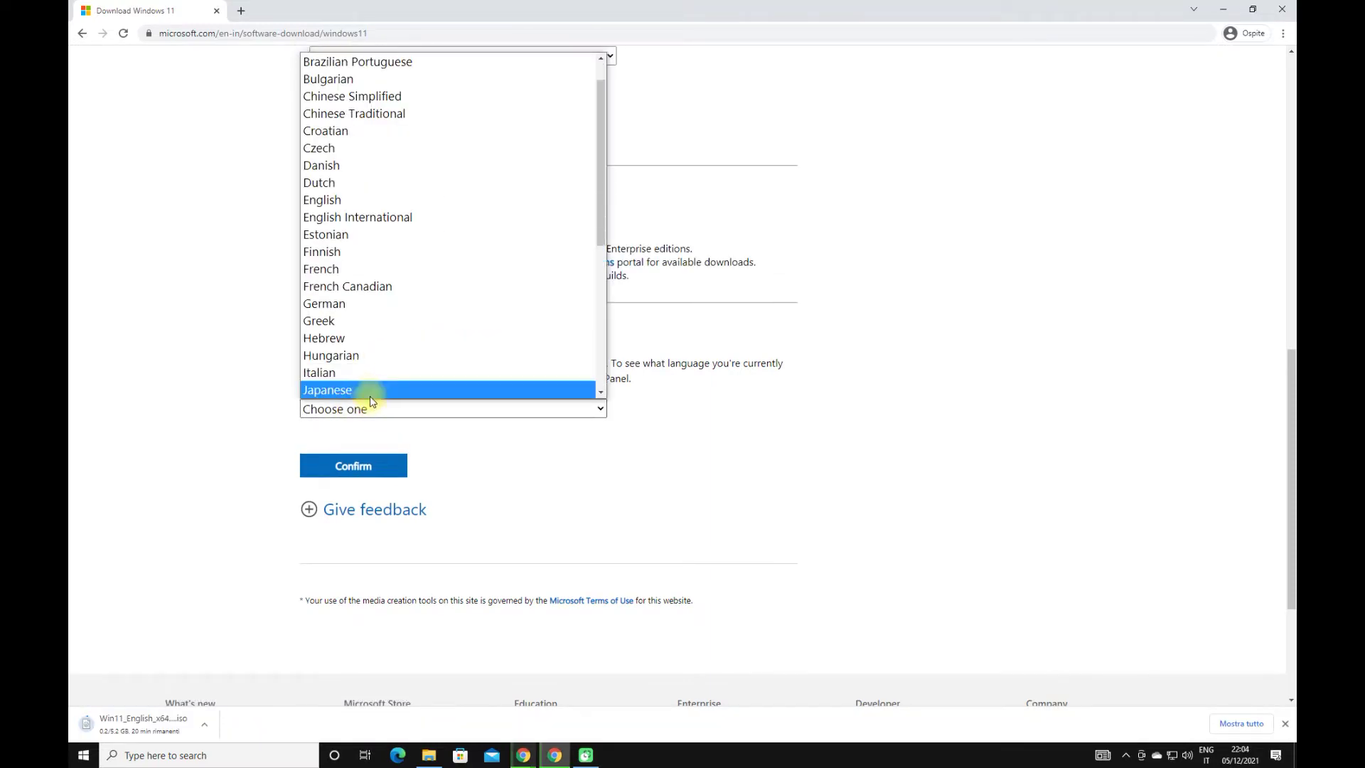
{"action": "left_click", "coordinate": [330, 374]}
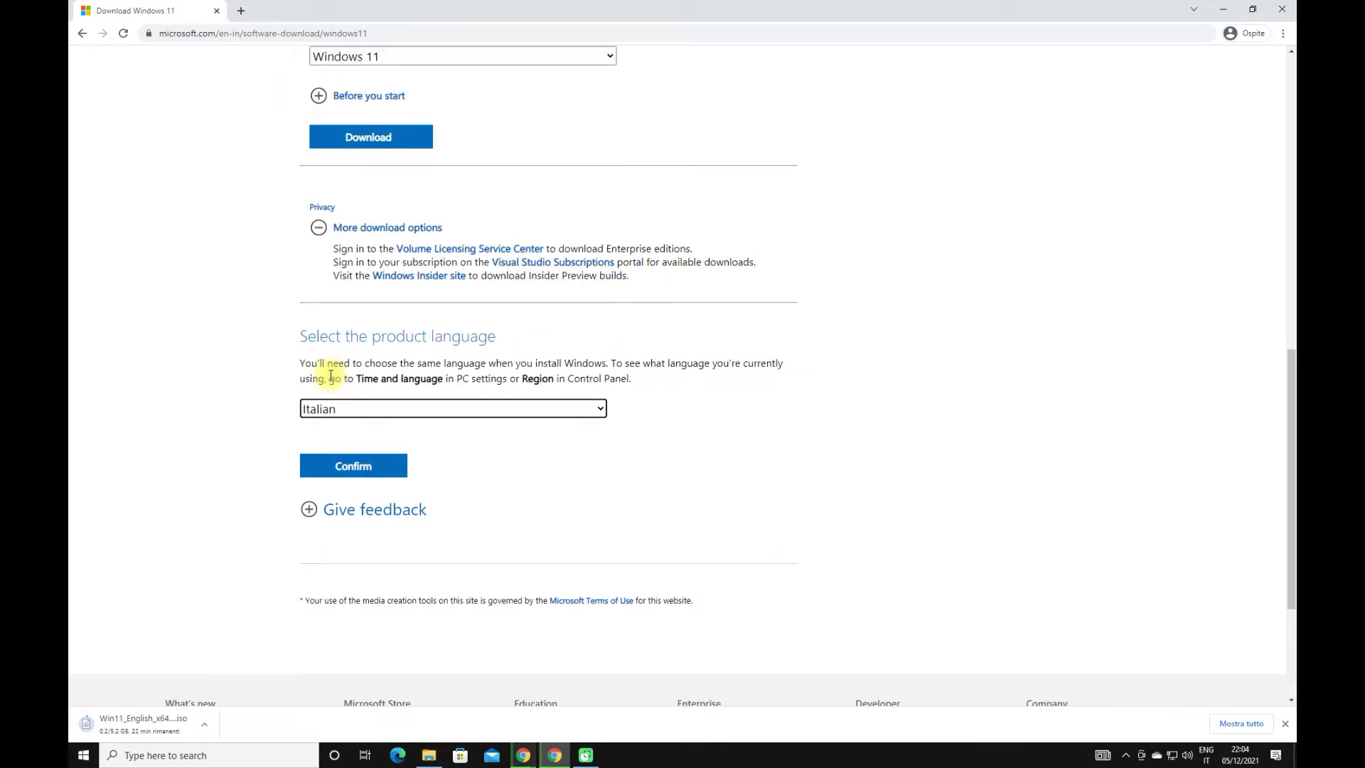
{"action": "left_click", "coordinate": [339, 466]}
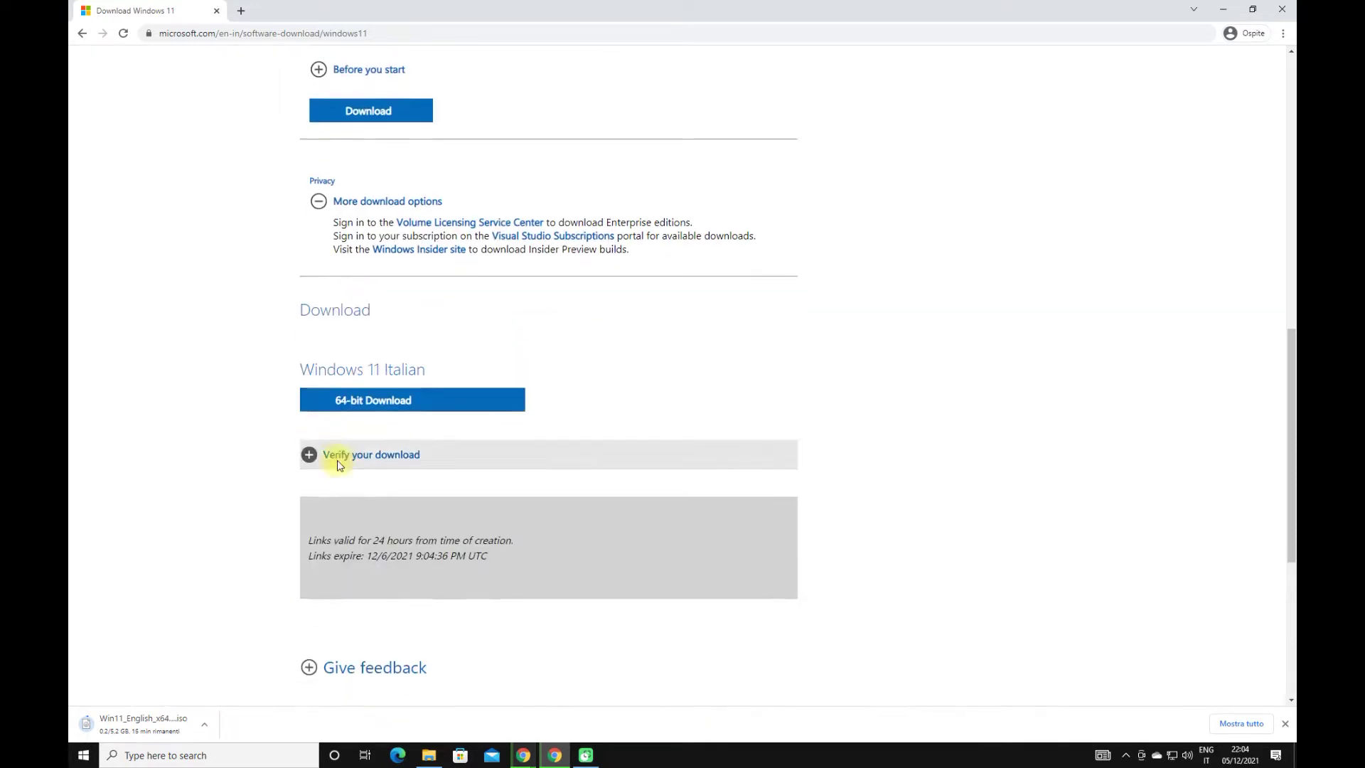
Start the 64-bit download of the Windows 11 Italian ISO
{"action": "scroll", "coordinate": [337, 462], "scroll_direction": "down", "scroll_amount": 4}
{"action": "mouse_move", "coordinate": [335, 173]}
{"action": "left_mouse_down"}
{"action": "mouse_move", "coordinate": [366, 116]}
{"action": "mouse_move", "coordinate": [315, 165]}
{"action": "mouse_move", "coordinate": [430, 146]}
{"action": "mouse_move", "coordinate": [387, 112]}
{"action": "left_mouse_up"}
{"action": "left_click", "coordinate": [379, 164]}
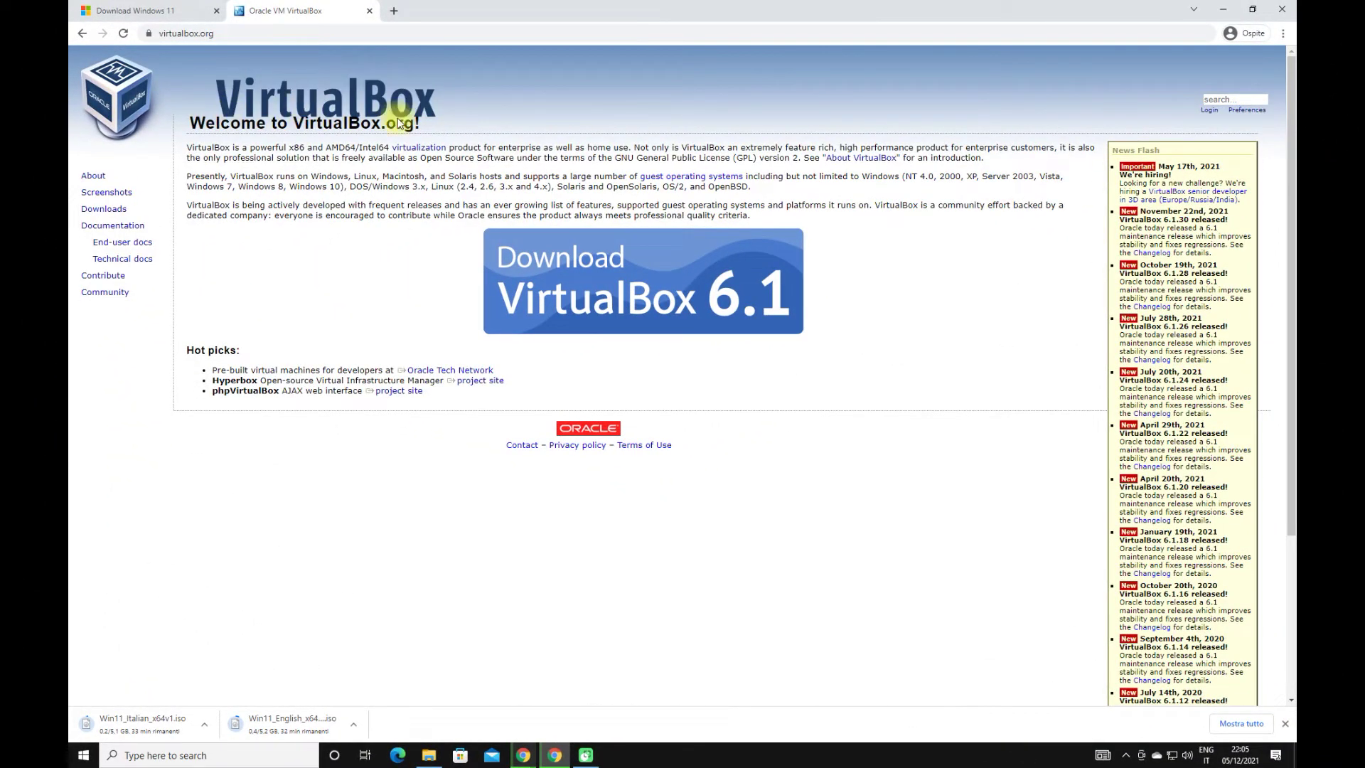
Go to the VirtualBox 6.1 downloads and pick the Windows hosts package of version 6.1.30
{"action": "left_click", "coordinate": [604, 291]}
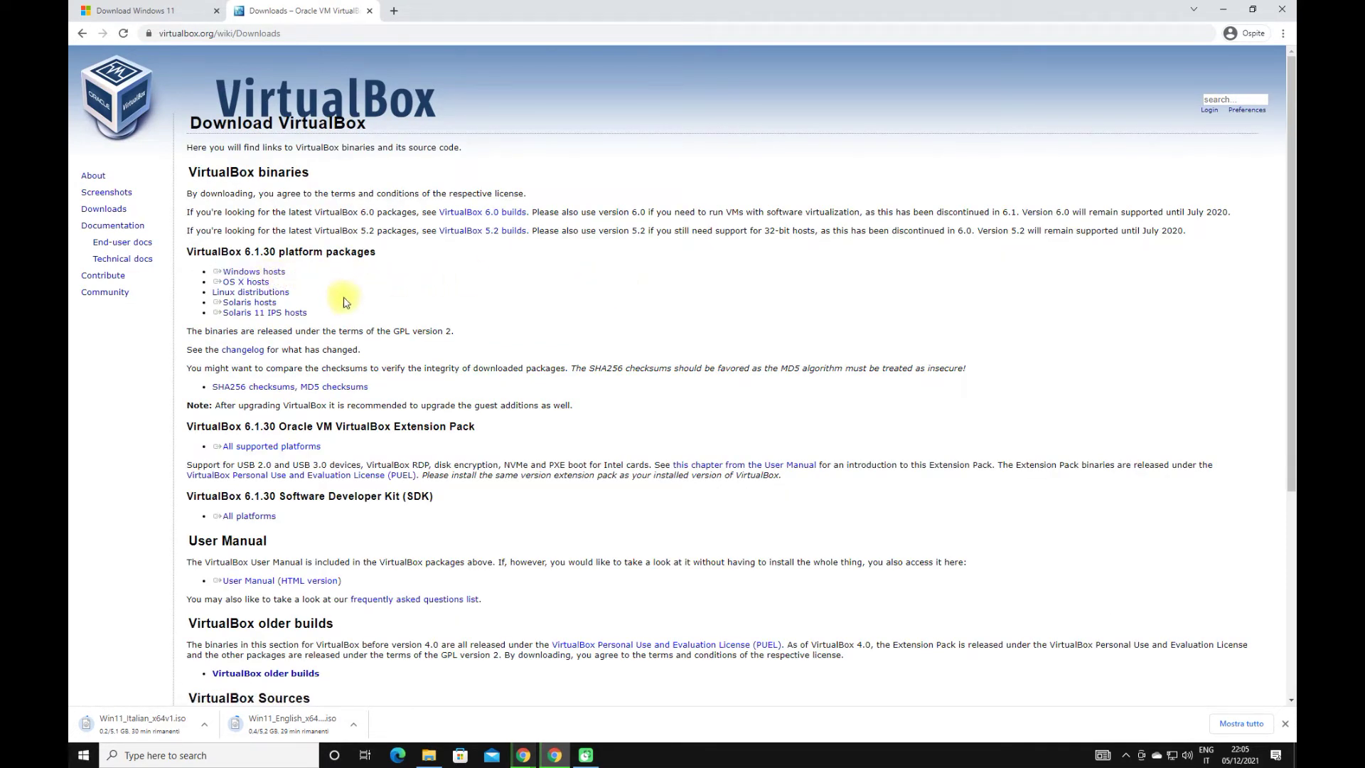
{"action": "scroll", "coordinate": [331, 469], "scroll_direction": "down", "scroll_amount": 3}
{"action": "scroll", "coordinate": [284, 369], "scroll_direction": "up", "scroll_amount": 3}
{"action": "triple_click", "coordinate": [223, 276]}
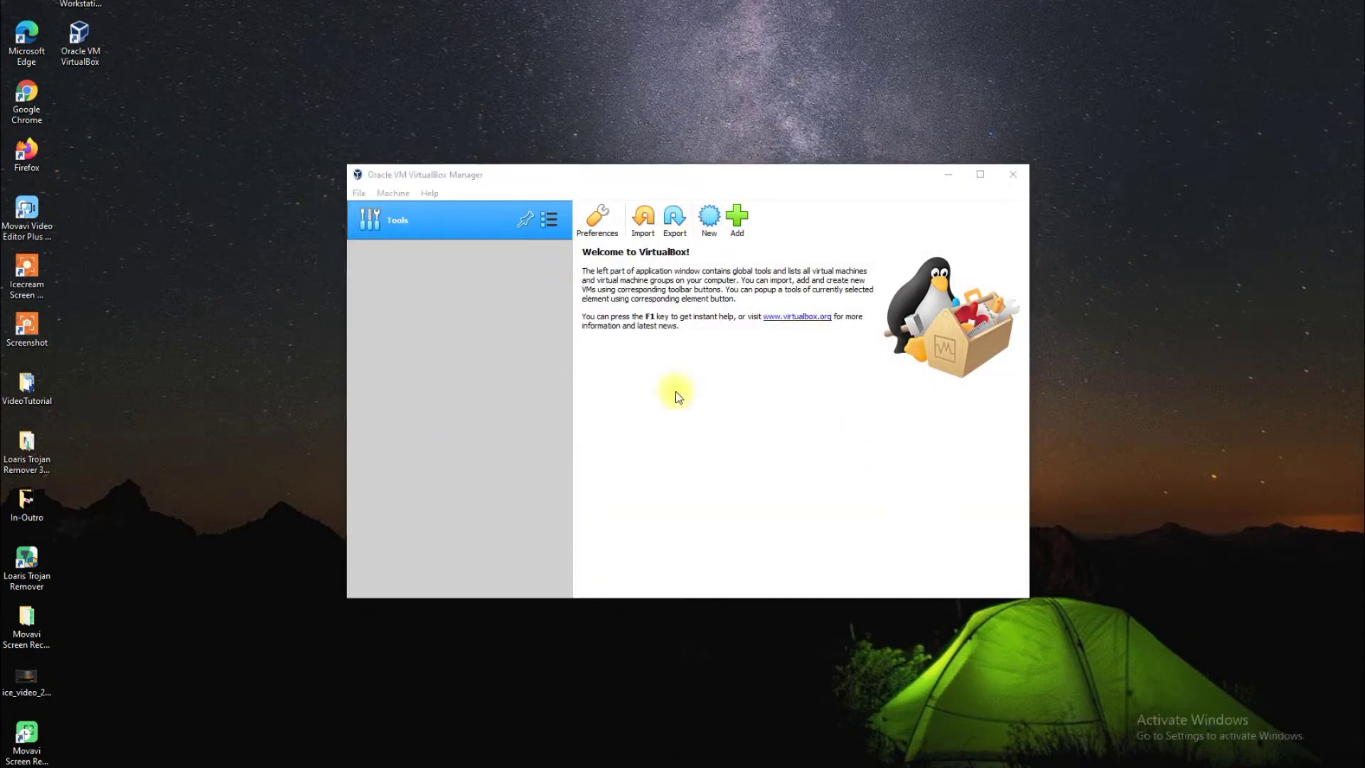
Start creating a new virtual machine in VirtualBox Manager and name it Windows 11
{"action": "left_click", "coordinate": [709, 218]}
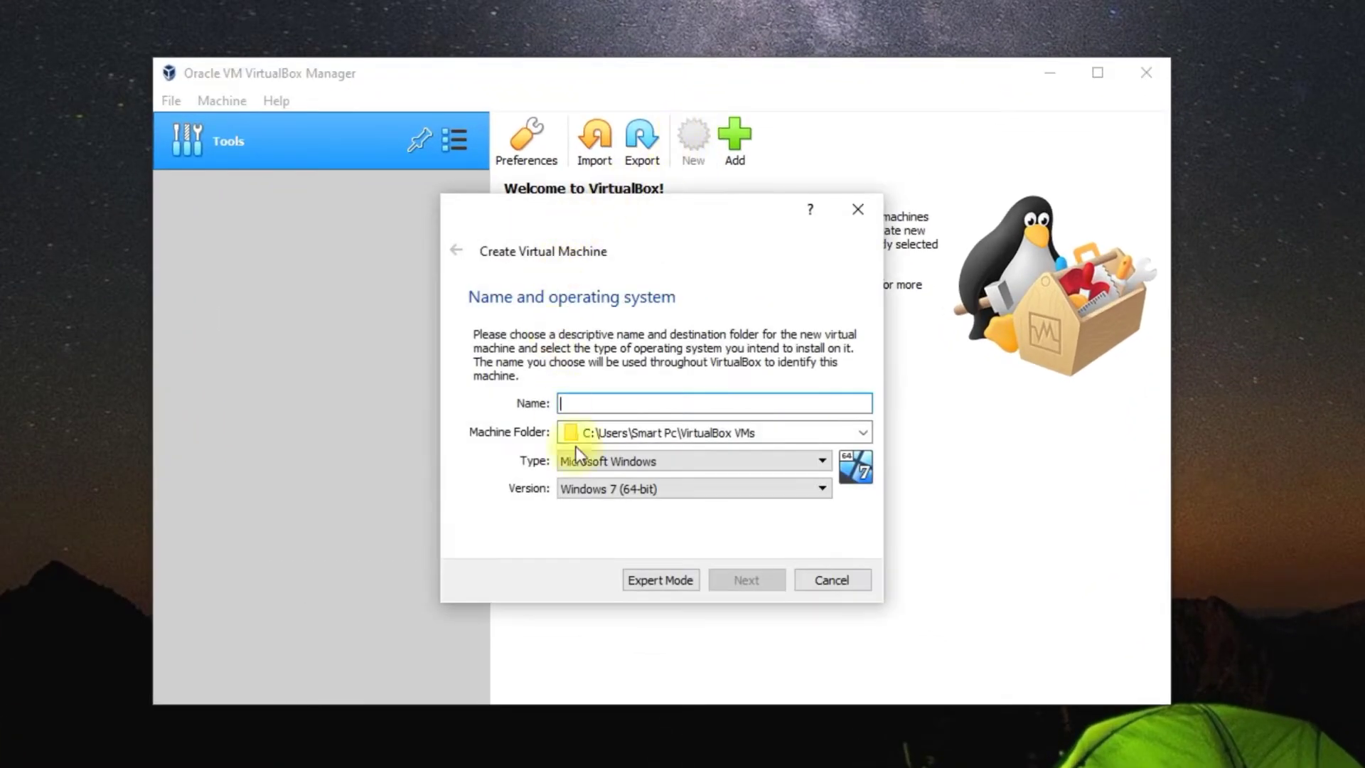
{"action": "type", "text": "W"}
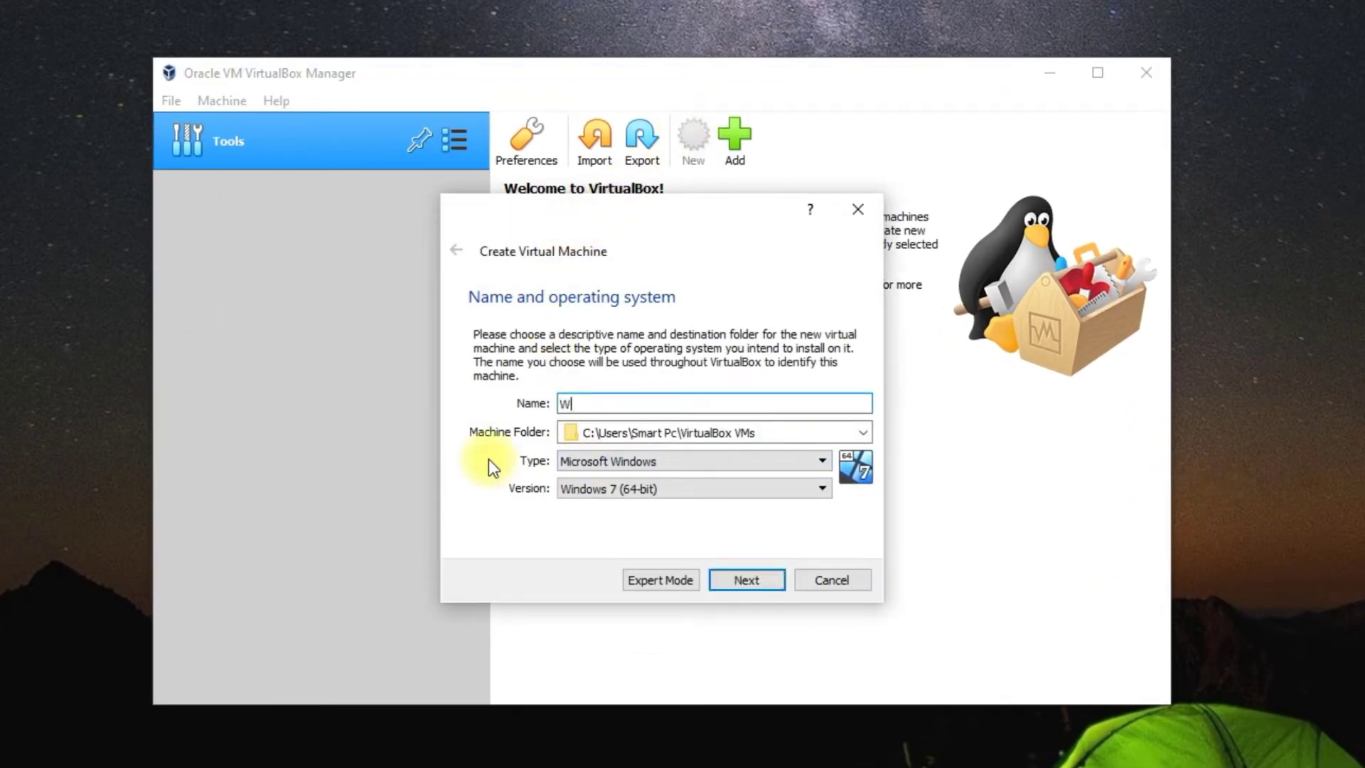
{"action": "type", "text": "indows 11"}
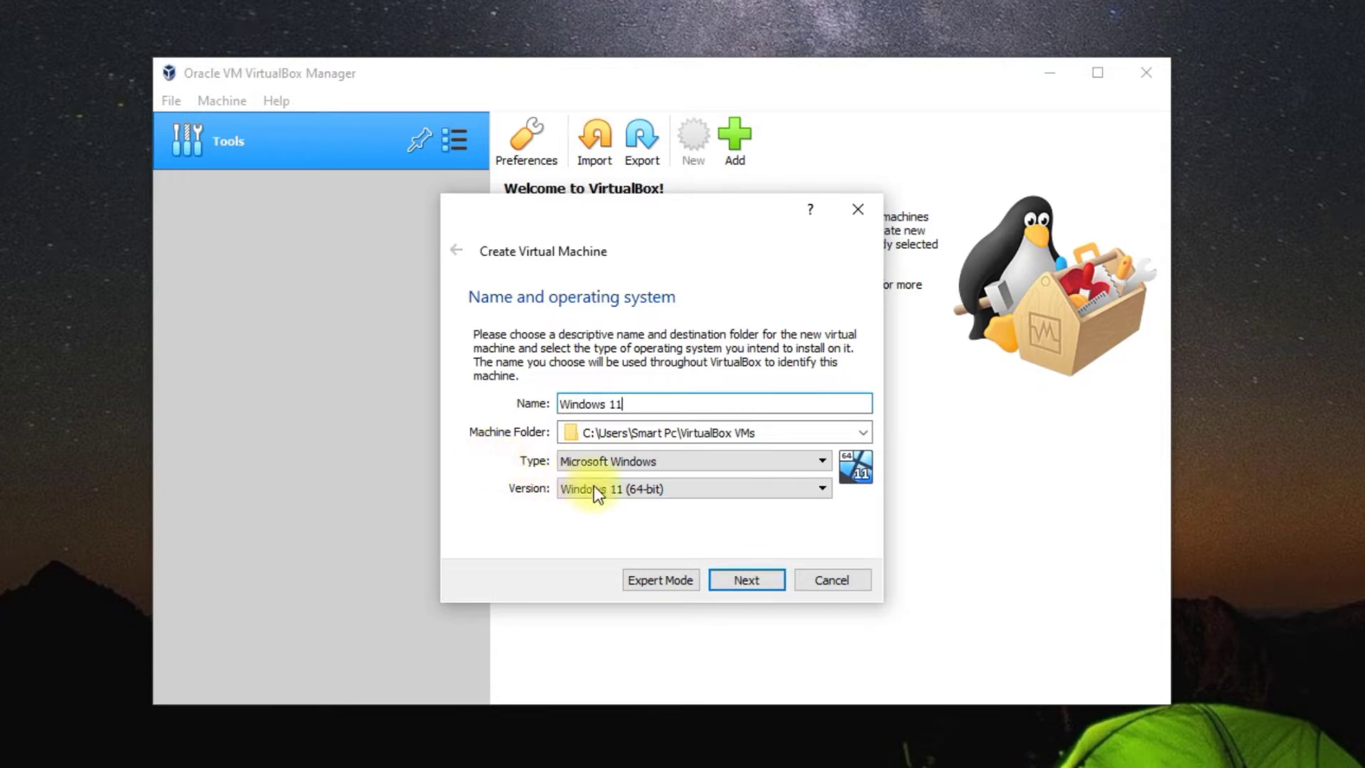
Create a new folder named Windows 11 Final in the user's home folder and set it as the machine folder
{"action": "left_click", "coordinate": [792, 435]}
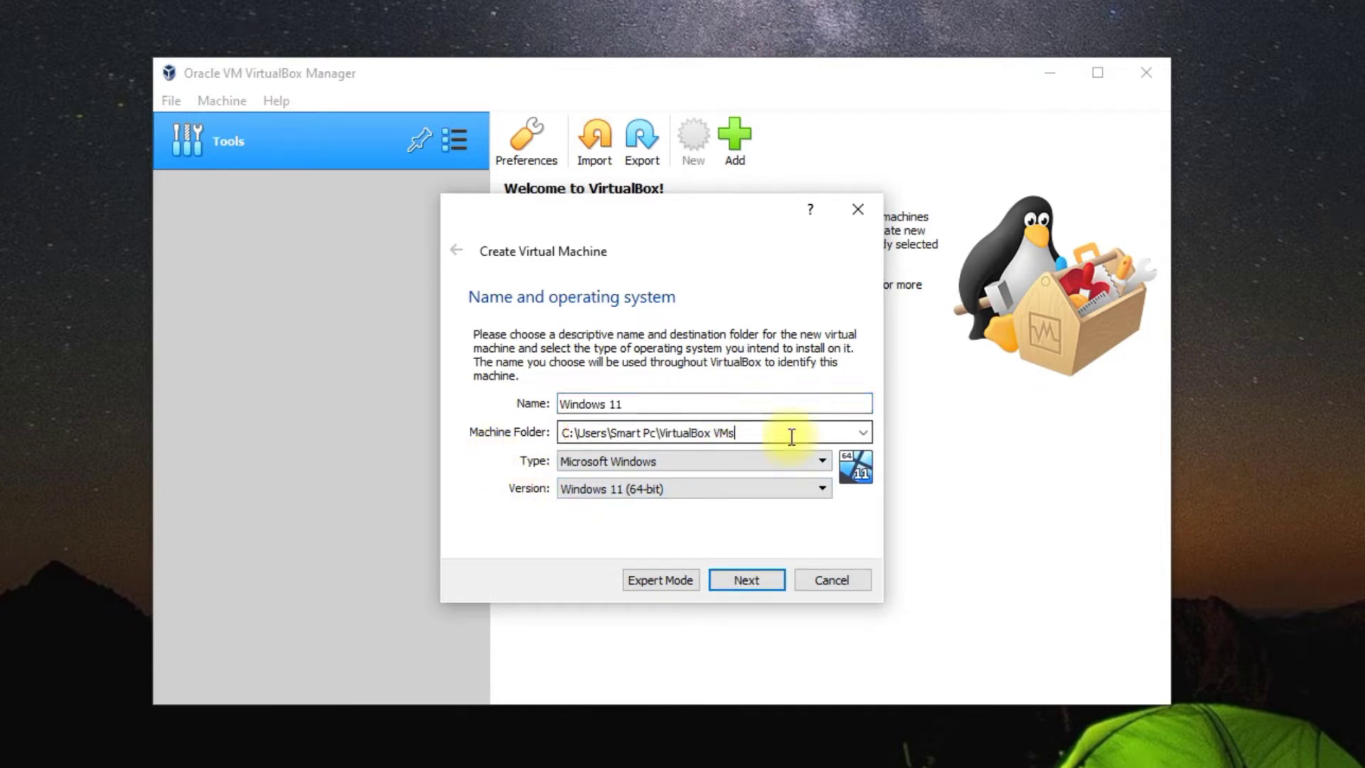
{"action": "left_click", "coordinate": [864, 433]}
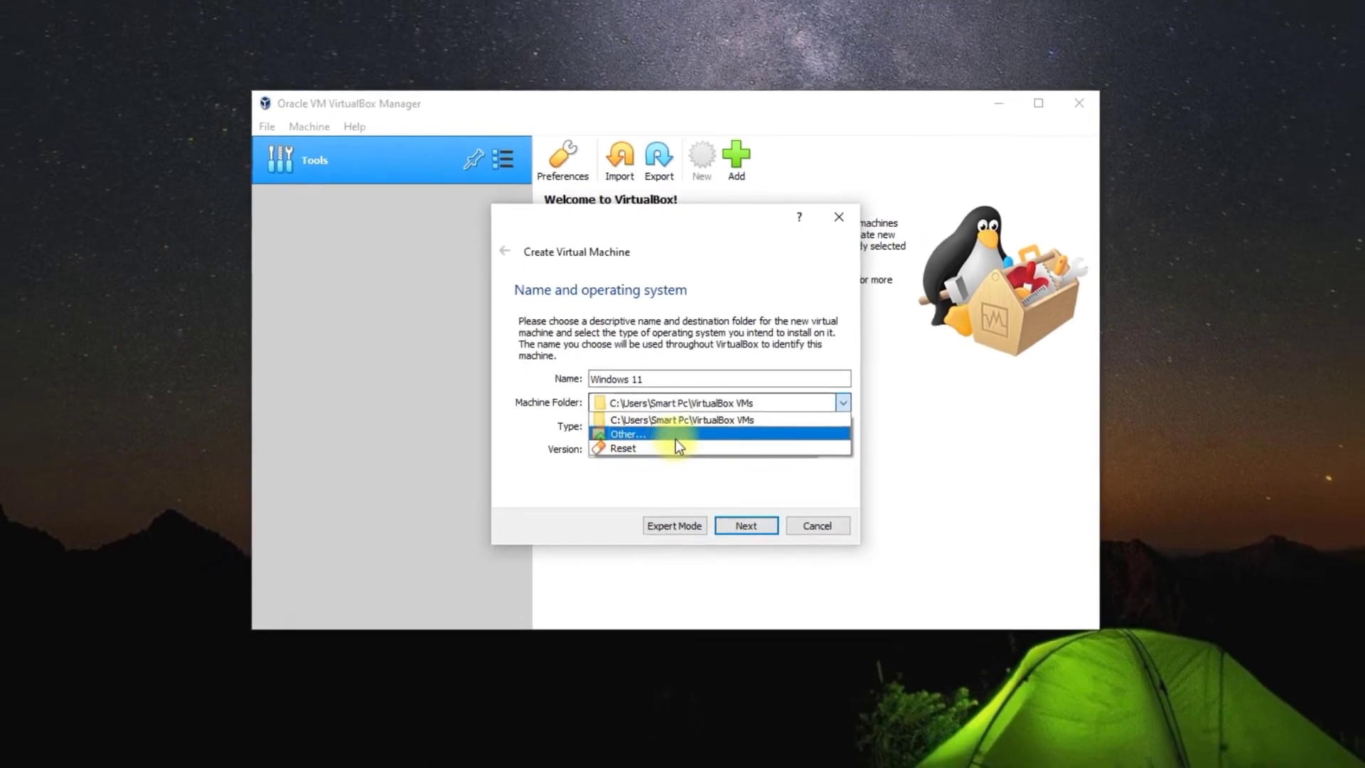
{"action": "left_click", "coordinate": [649, 403]}
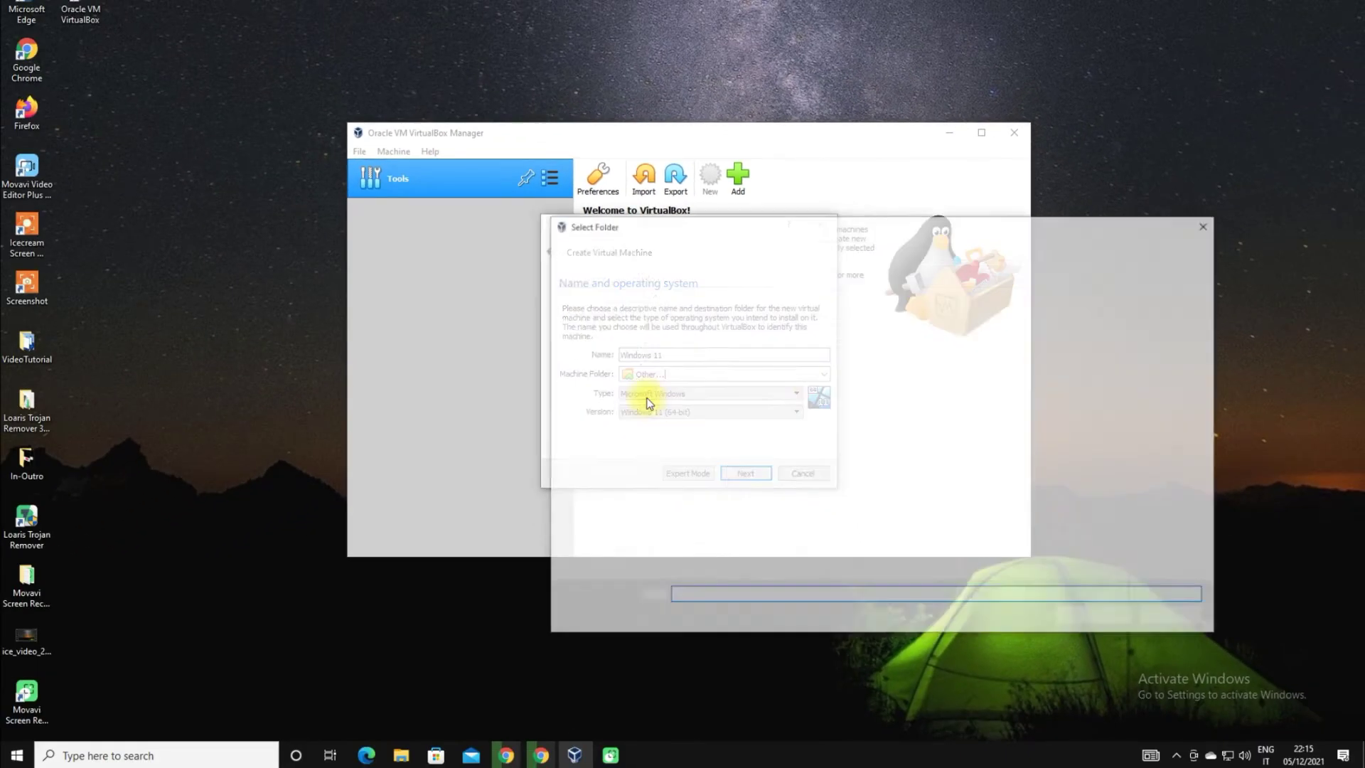
{"action": "right_click", "coordinate": [728, 468]}
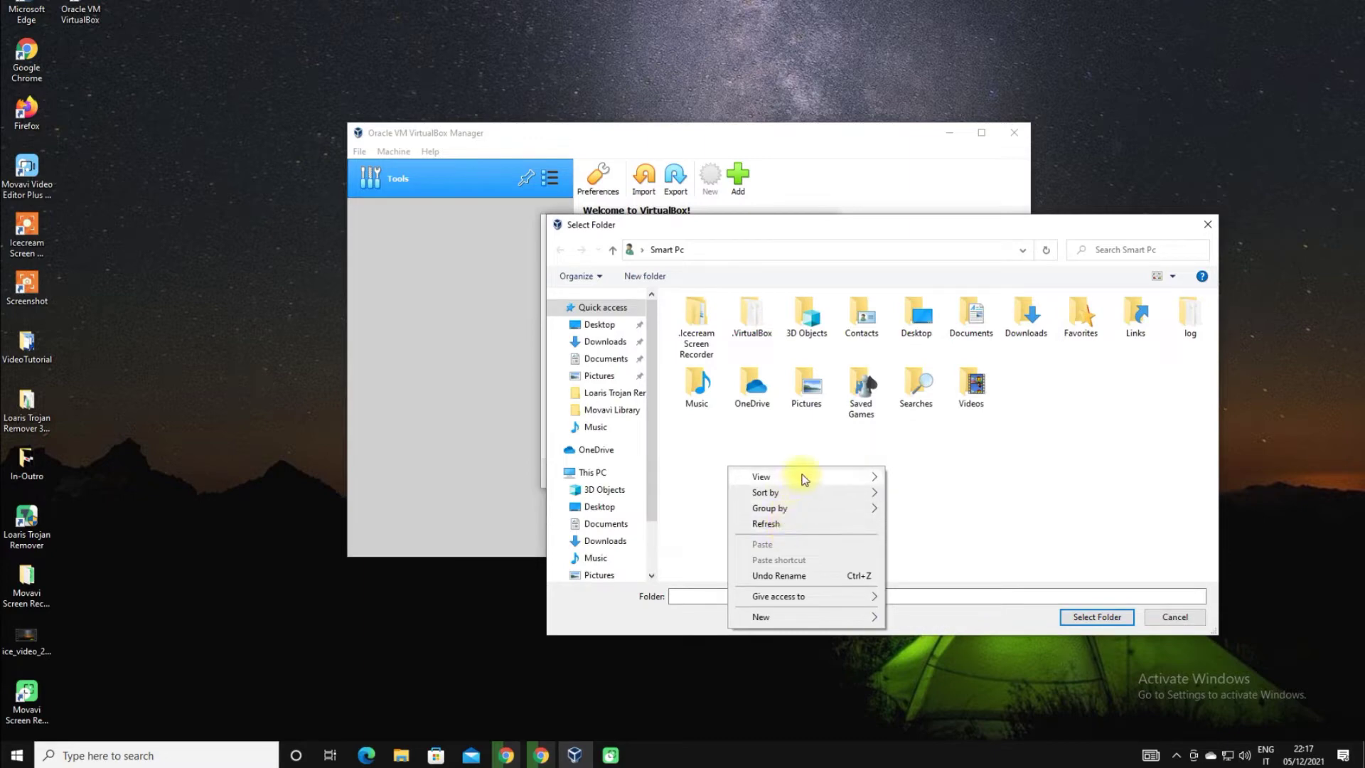
{"action": "mouse_move", "coordinate": [840, 619]}
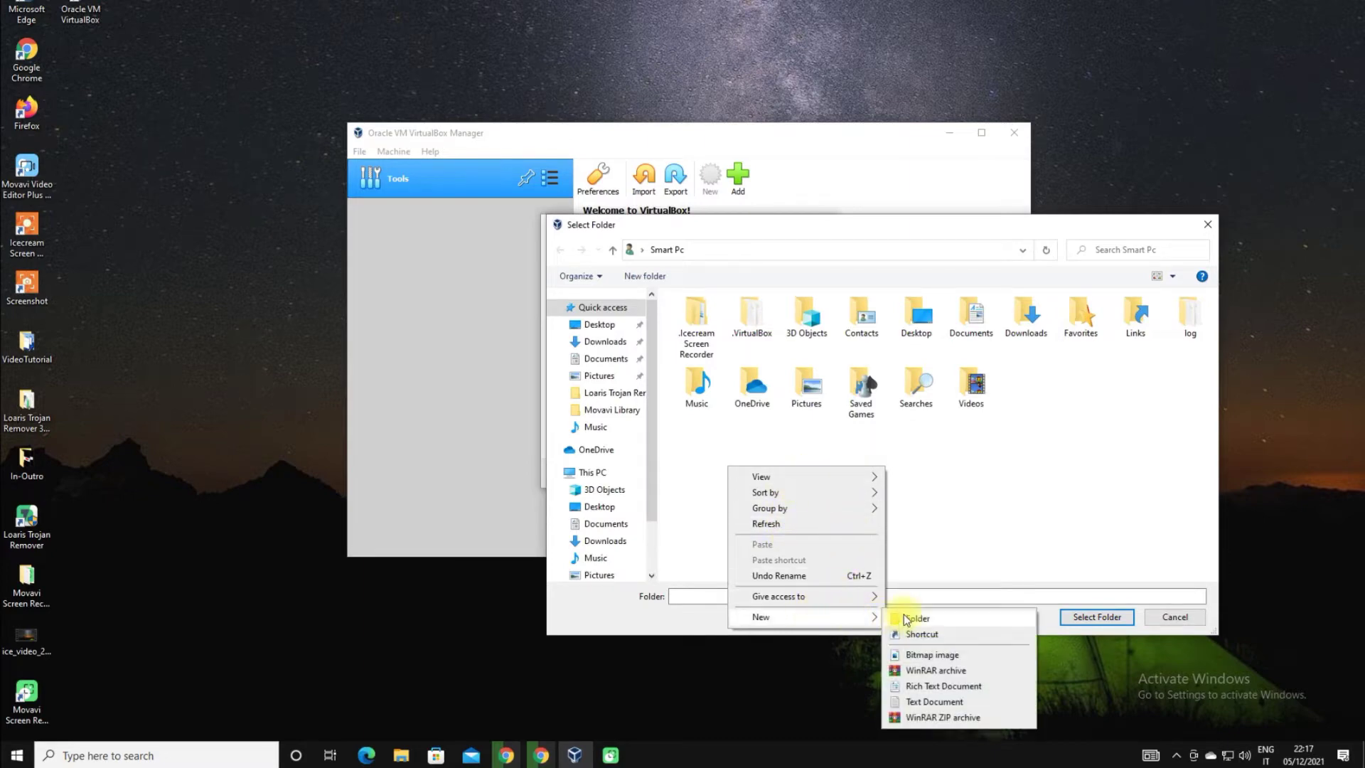
{"action": "left_click", "coordinate": [907, 619]}
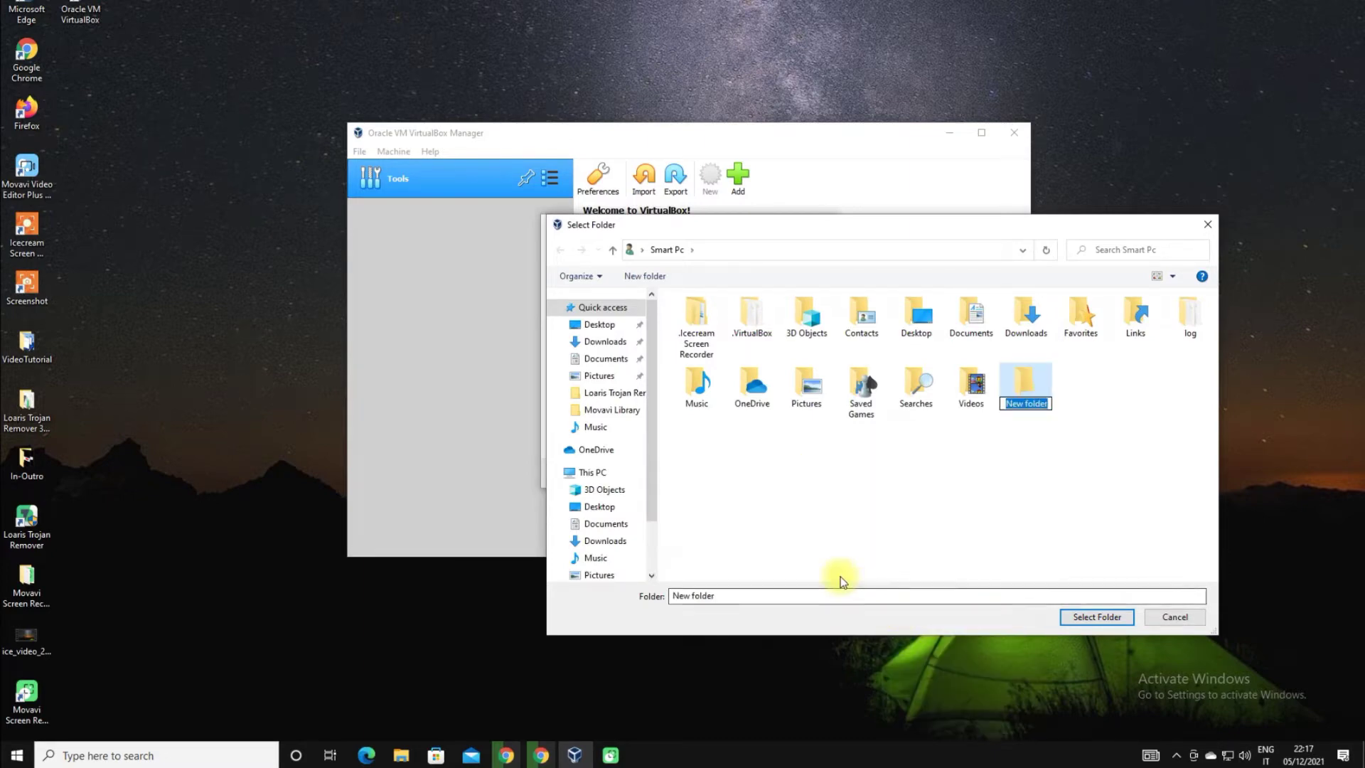
{"action": "type", "text": "Wind"}
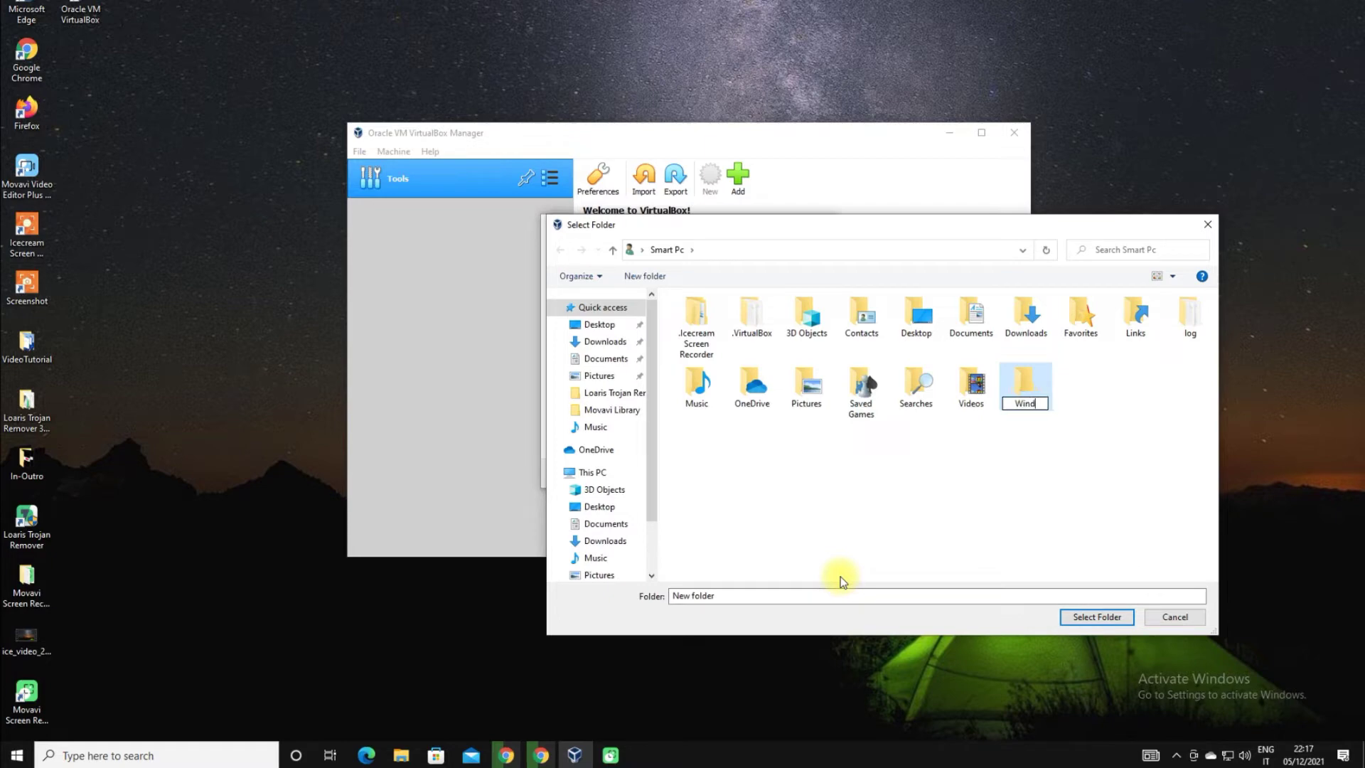
{"action": "type", "text": "ows 11 Final"}
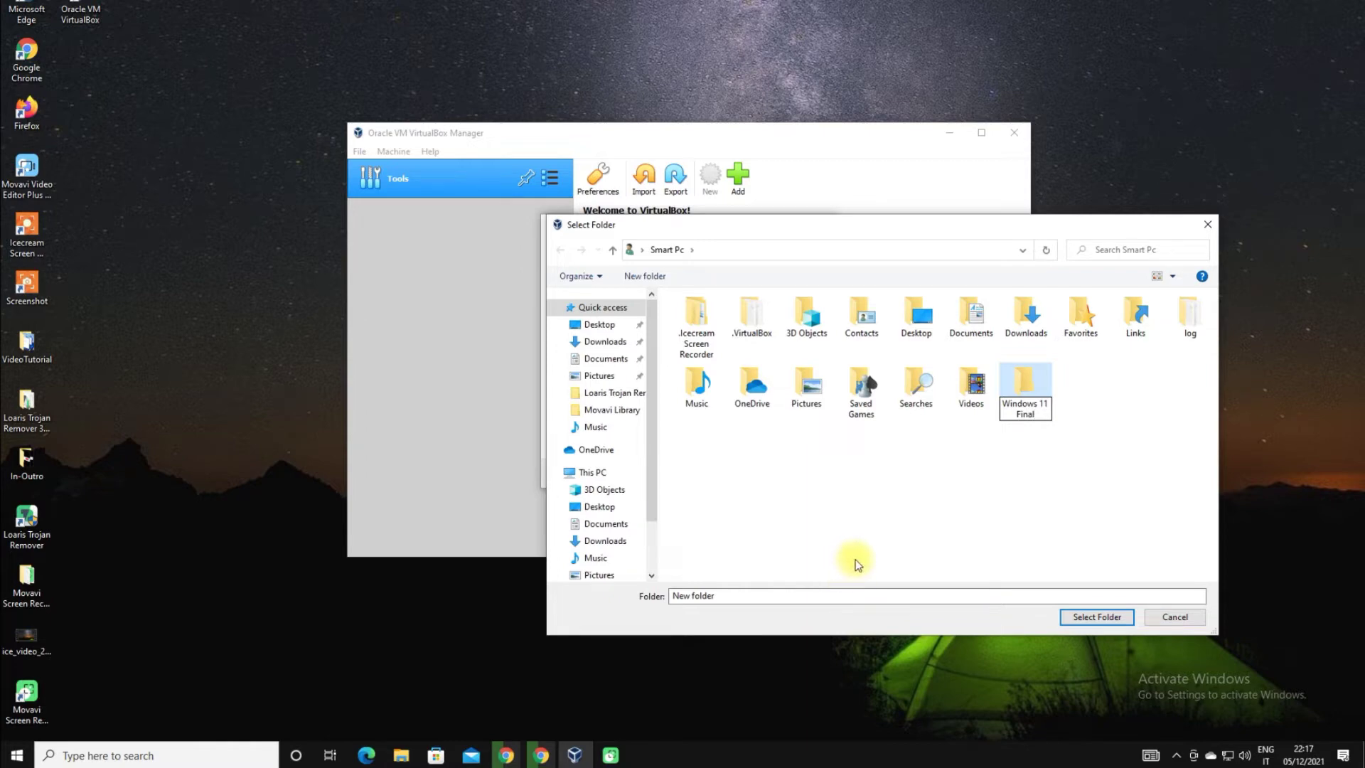
{"action": "left_click", "coordinate": [1026, 375]}
{"action": "left_click", "coordinate": [1119, 617]}
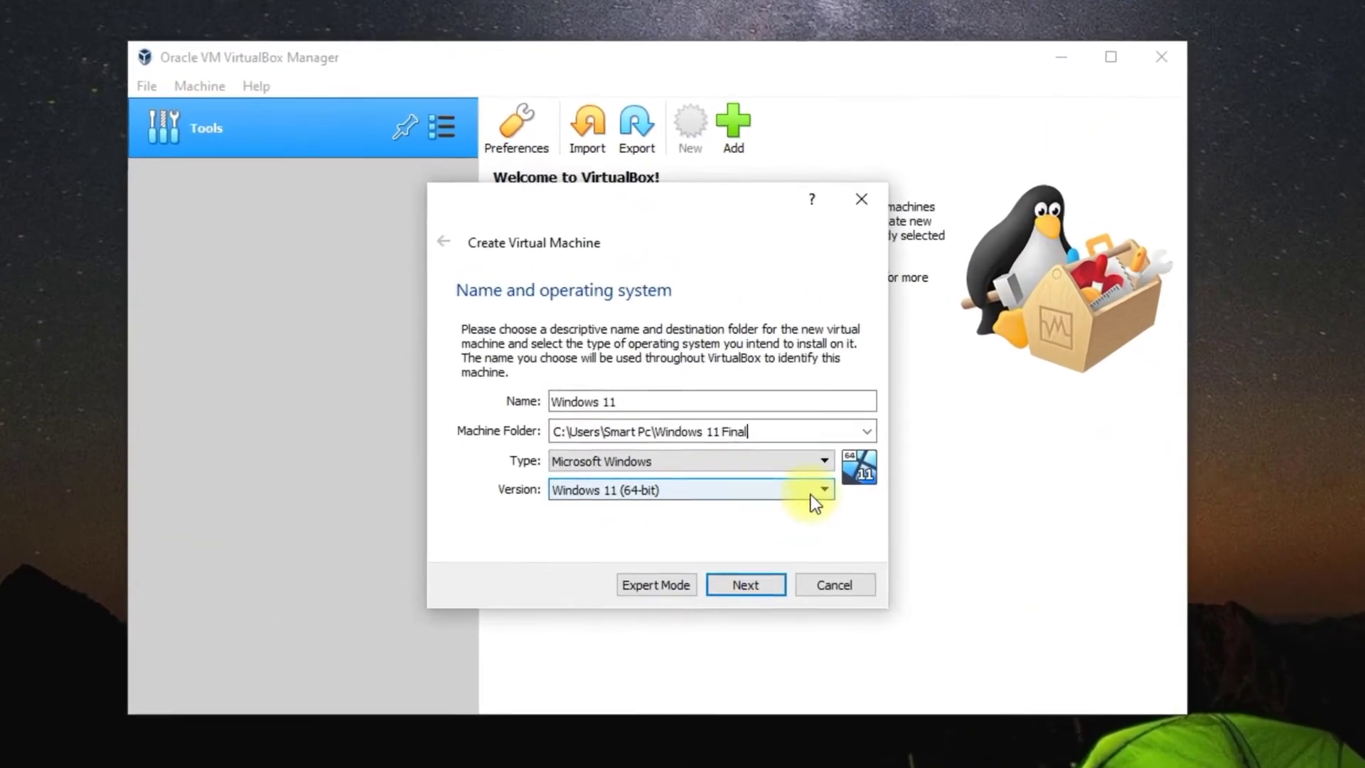
Set the virtual machine's version to Windows 10 (64-bit) and allocate 4096 MB of memory to it
{"action": "left_click", "coordinate": [786, 415]}
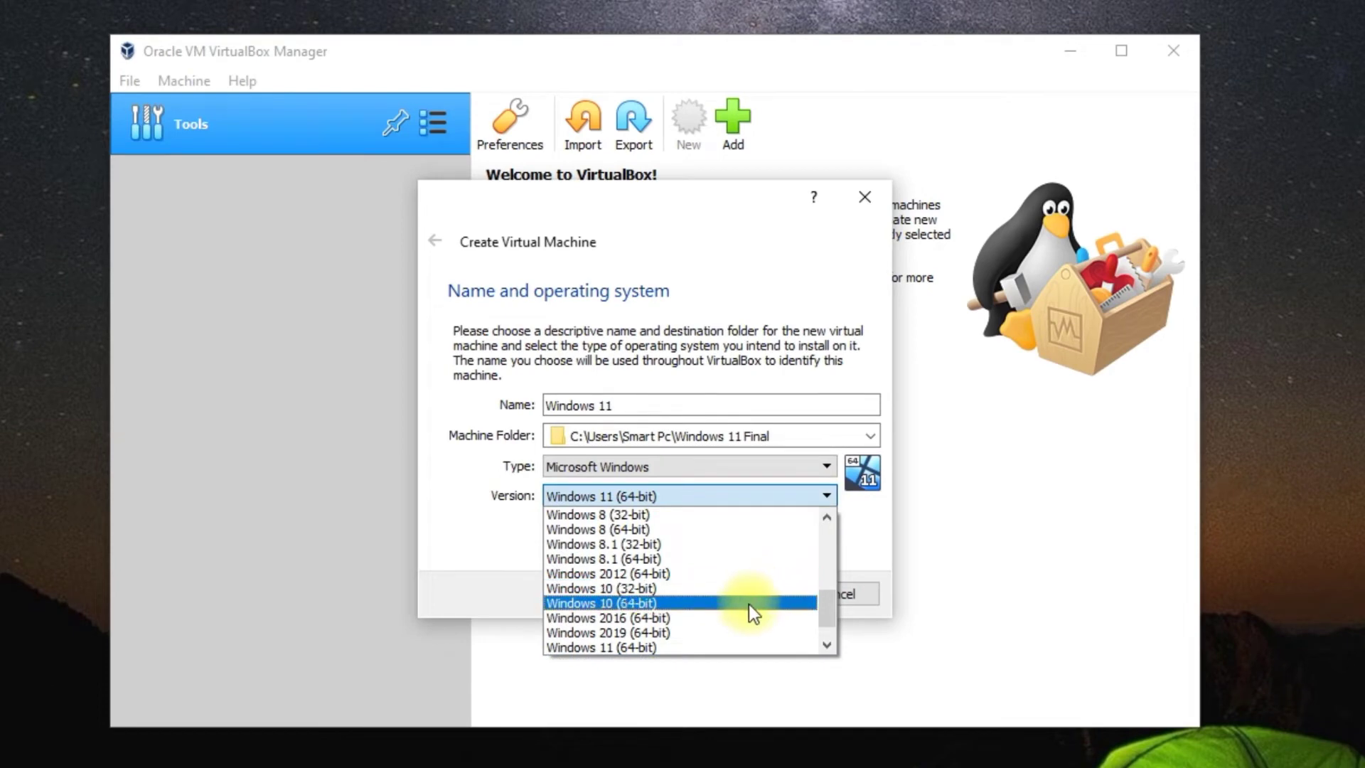
{"action": "left_click", "coordinate": [678, 601]}
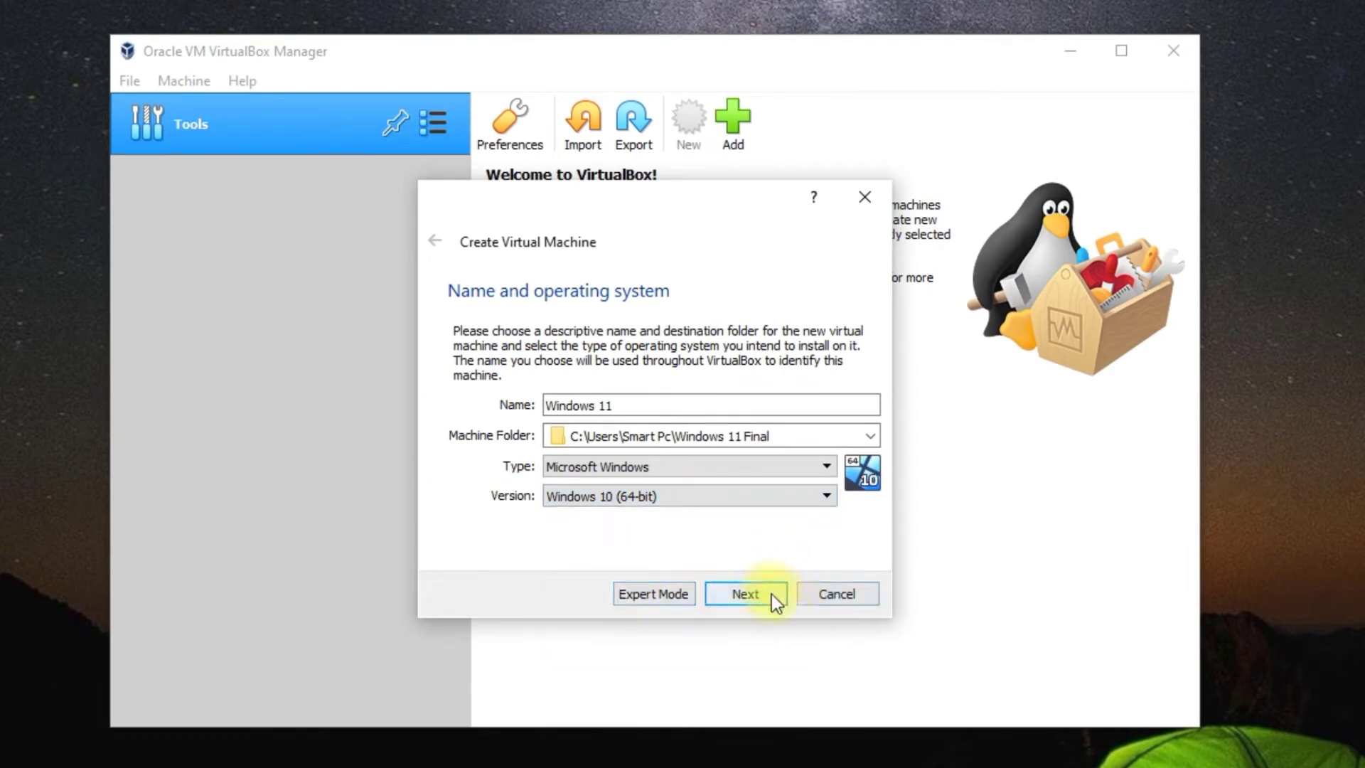
{"action": "left_click", "coordinate": [743, 592]}
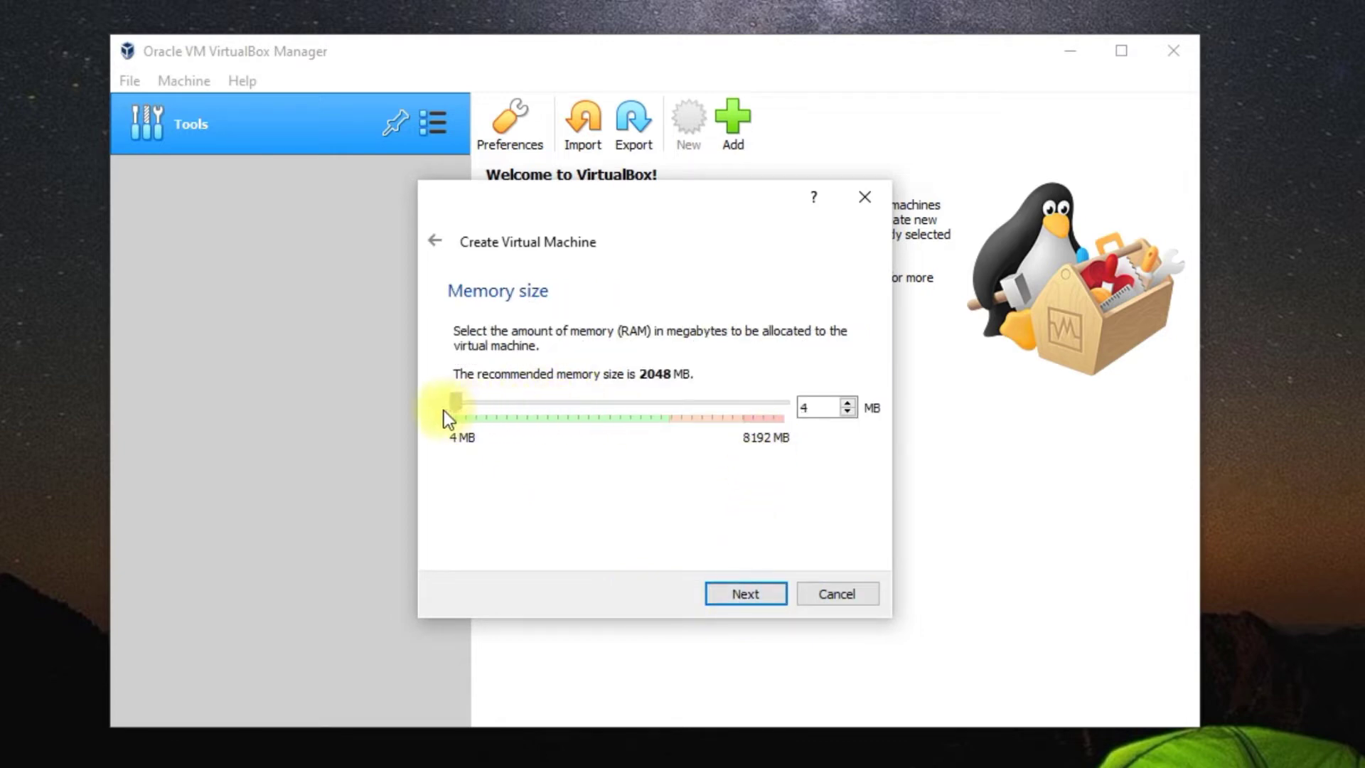
{"action": "left_click_drag", "start_coordinate": [567, 415], "coordinate": [614, 415]}
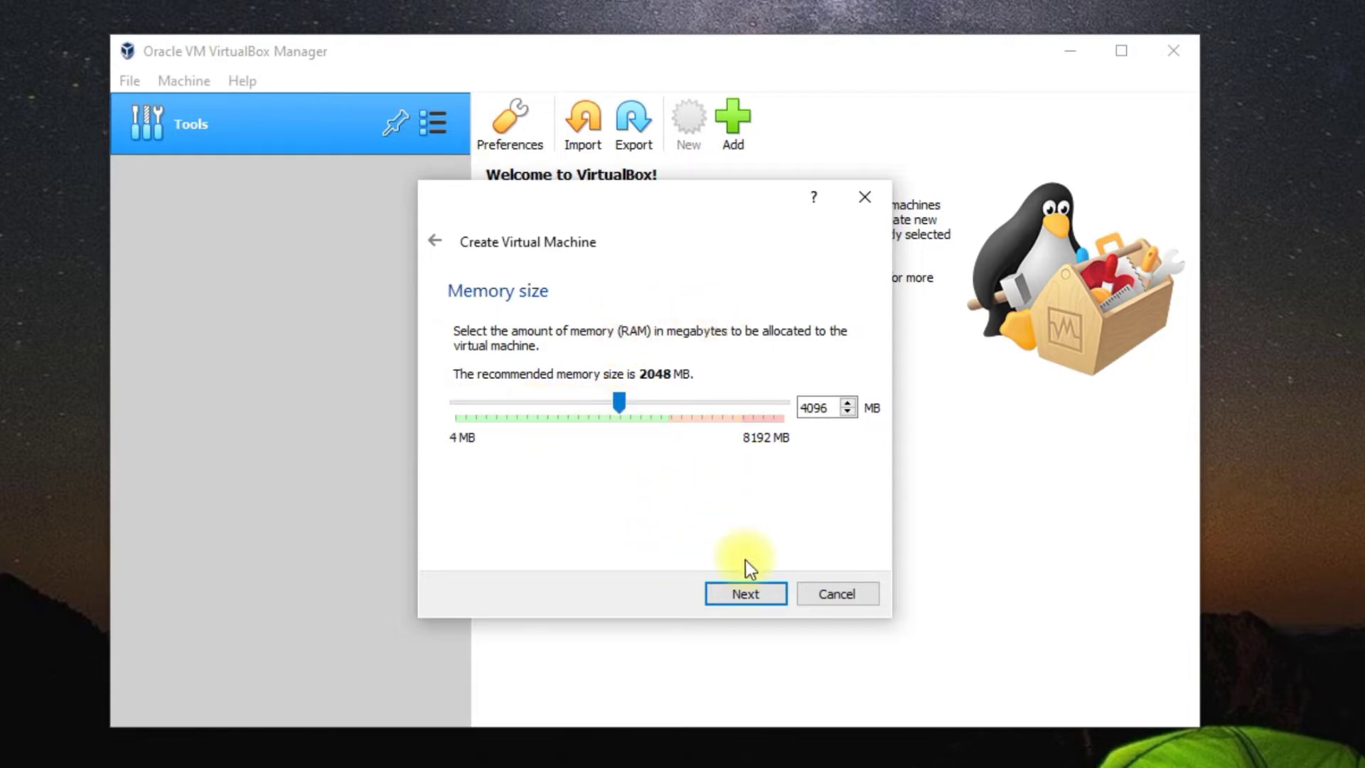
{"action": "left_click", "coordinate": [749, 596]}
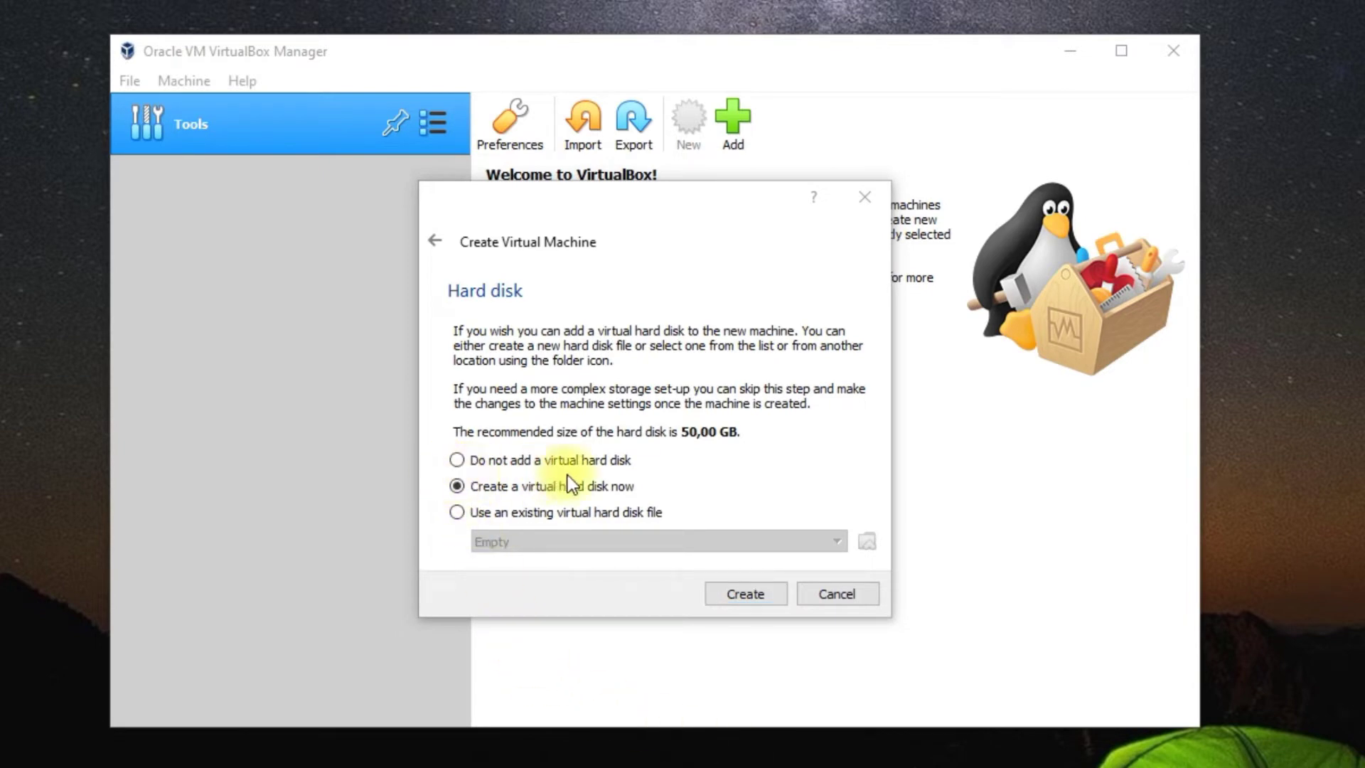
Create a dynamically allocated VDI virtual hard disk of 40 GB for the new machine
{"action": "left_click", "coordinate": [757, 592]}
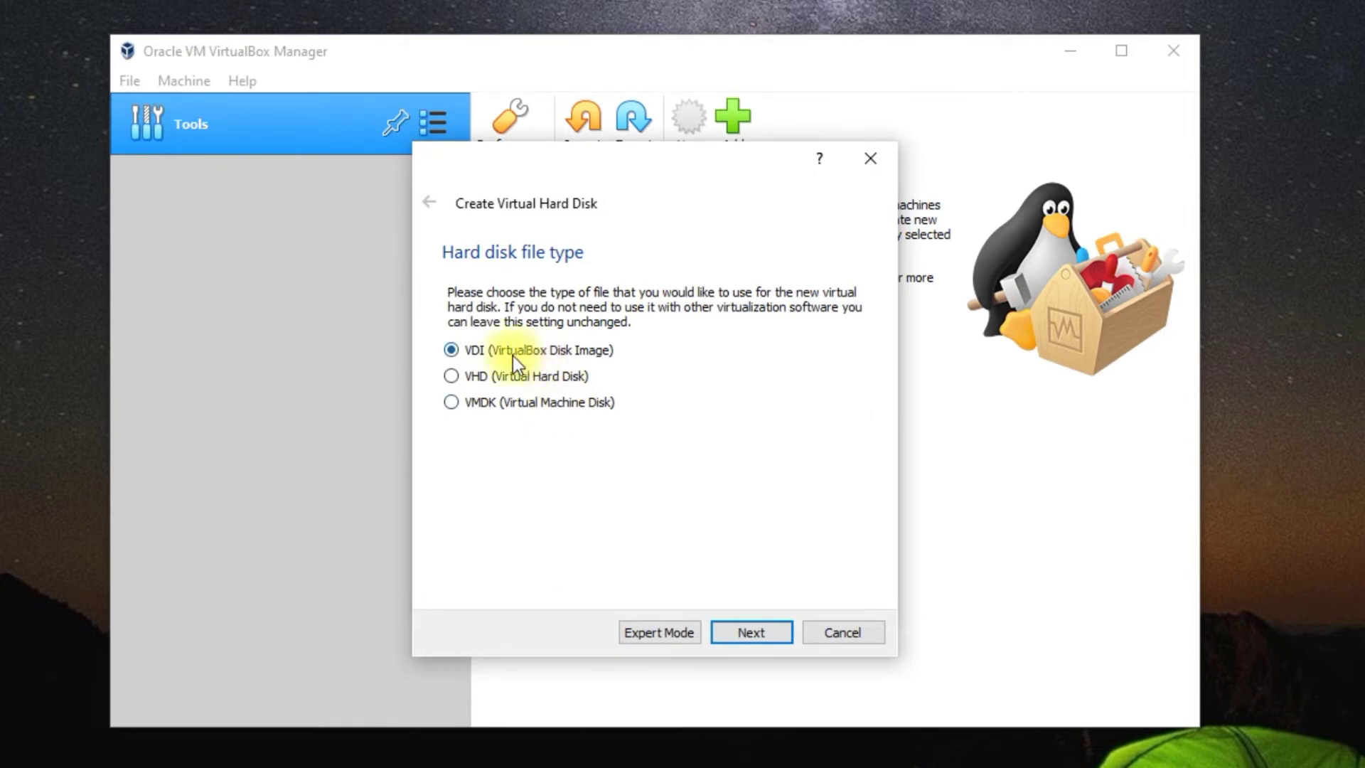
{"action": "left_click", "coordinate": [745, 634]}
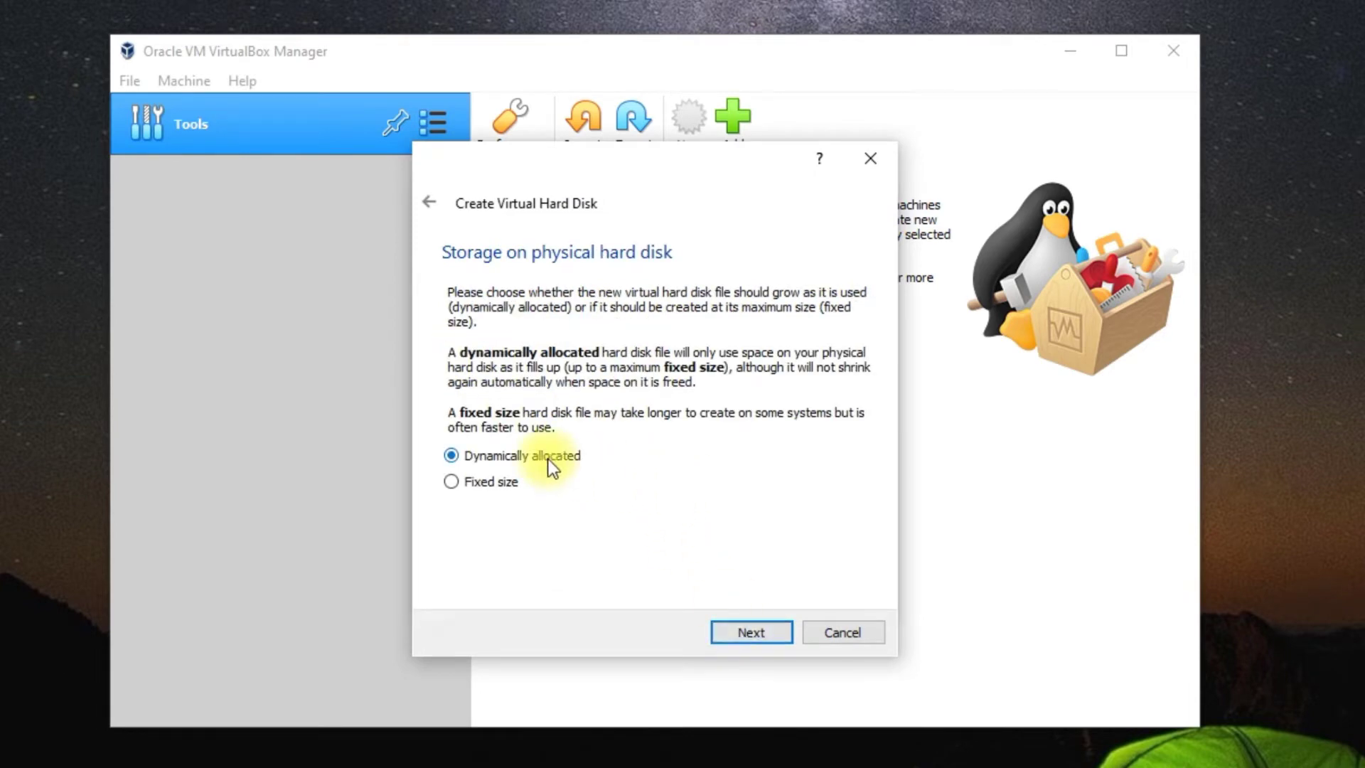
{"action": "left_click", "coordinate": [740, 633]}
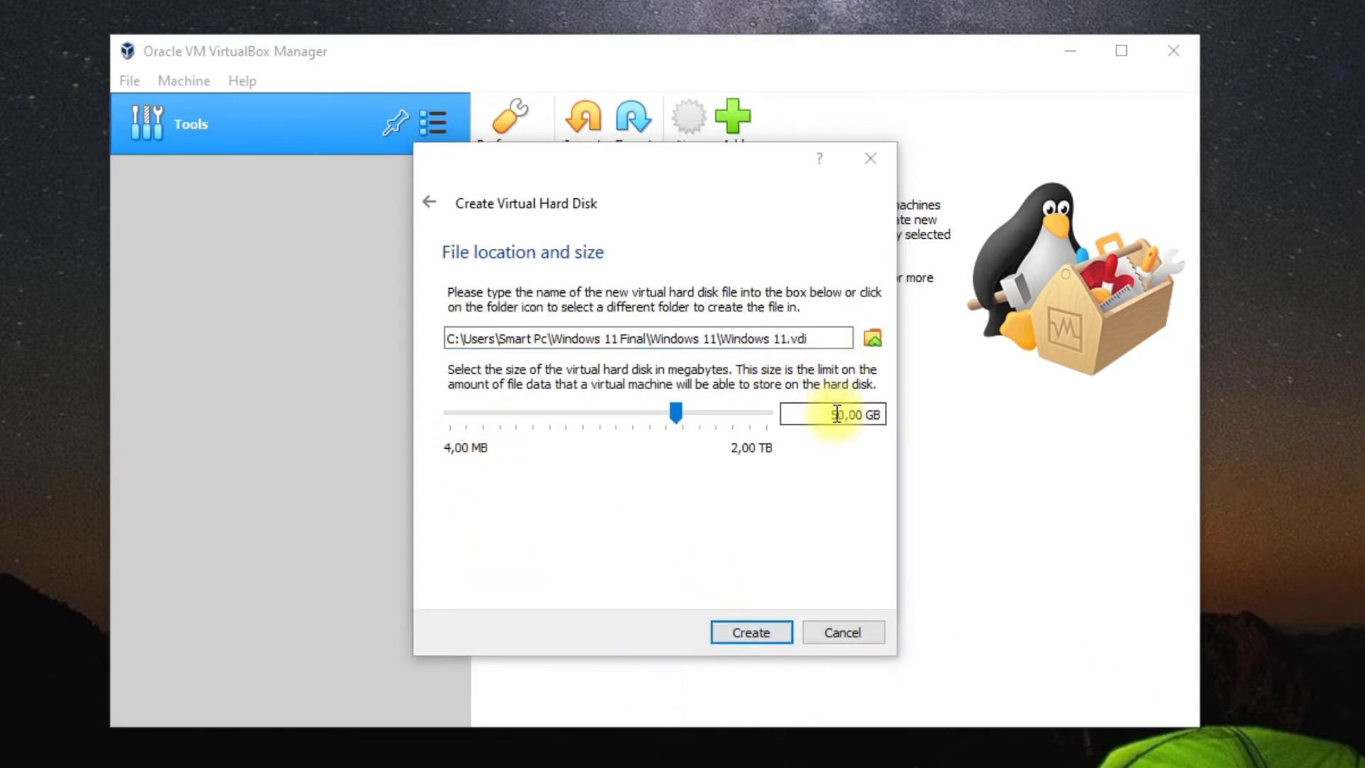
{"action": "left_click_drag", "start_coordinate": [830, 414], "coordinate": [844, 414]}
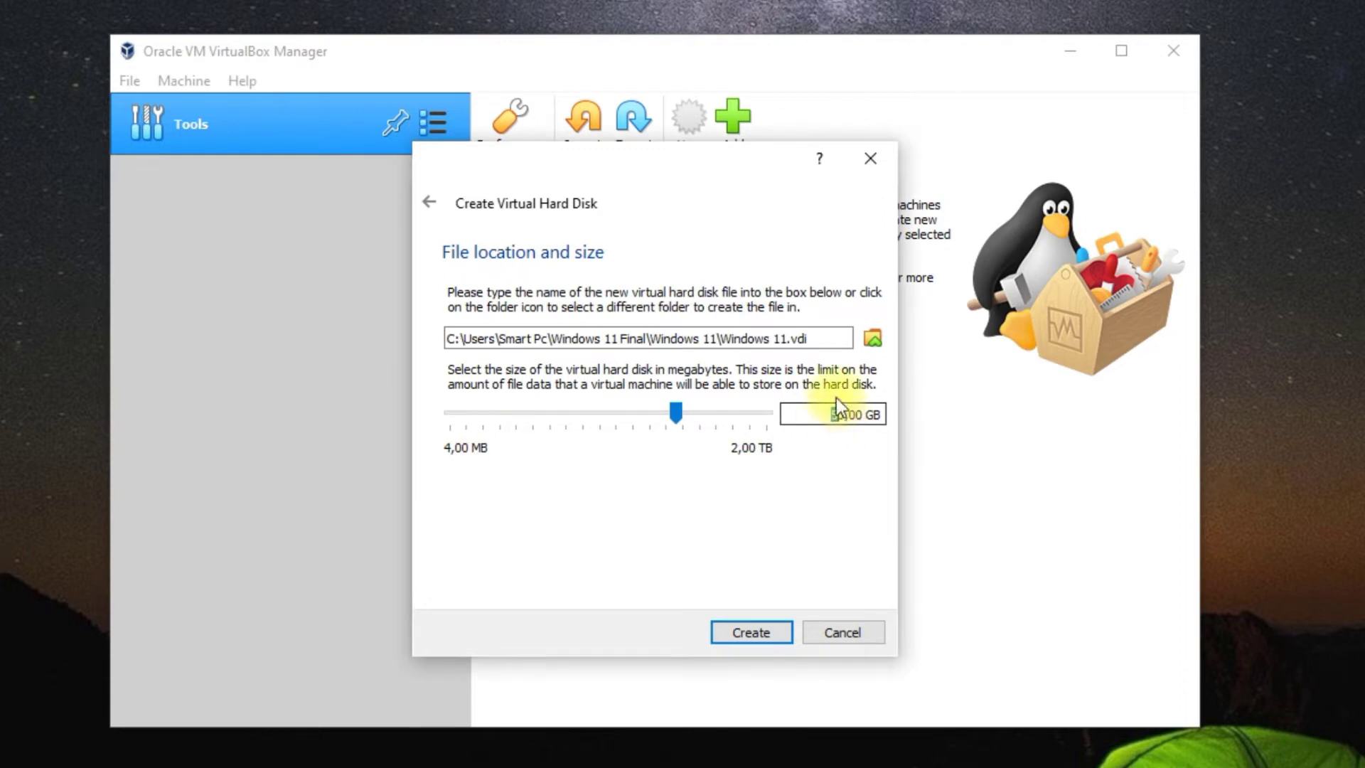
{"action": "type", "text": "40"}
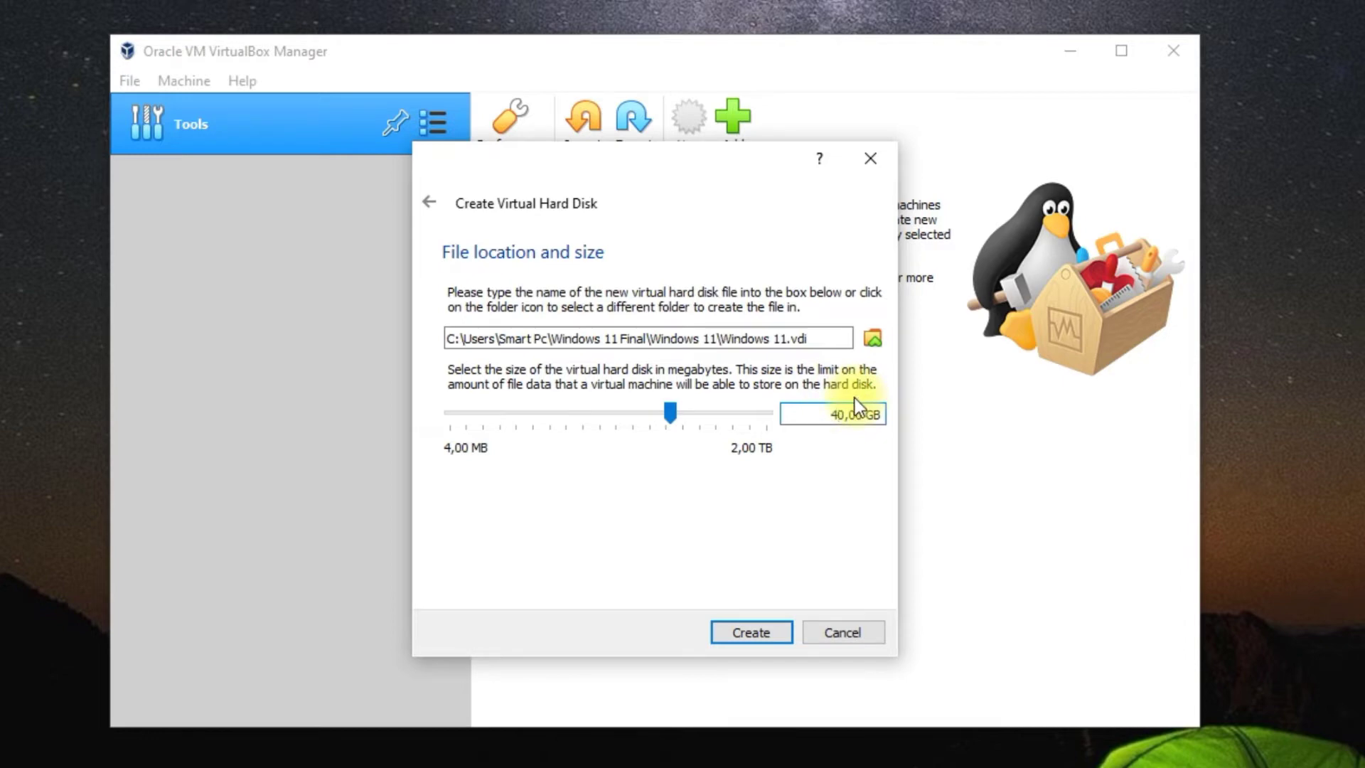
{"action": "left_click", "coordinate": [747, 633]}
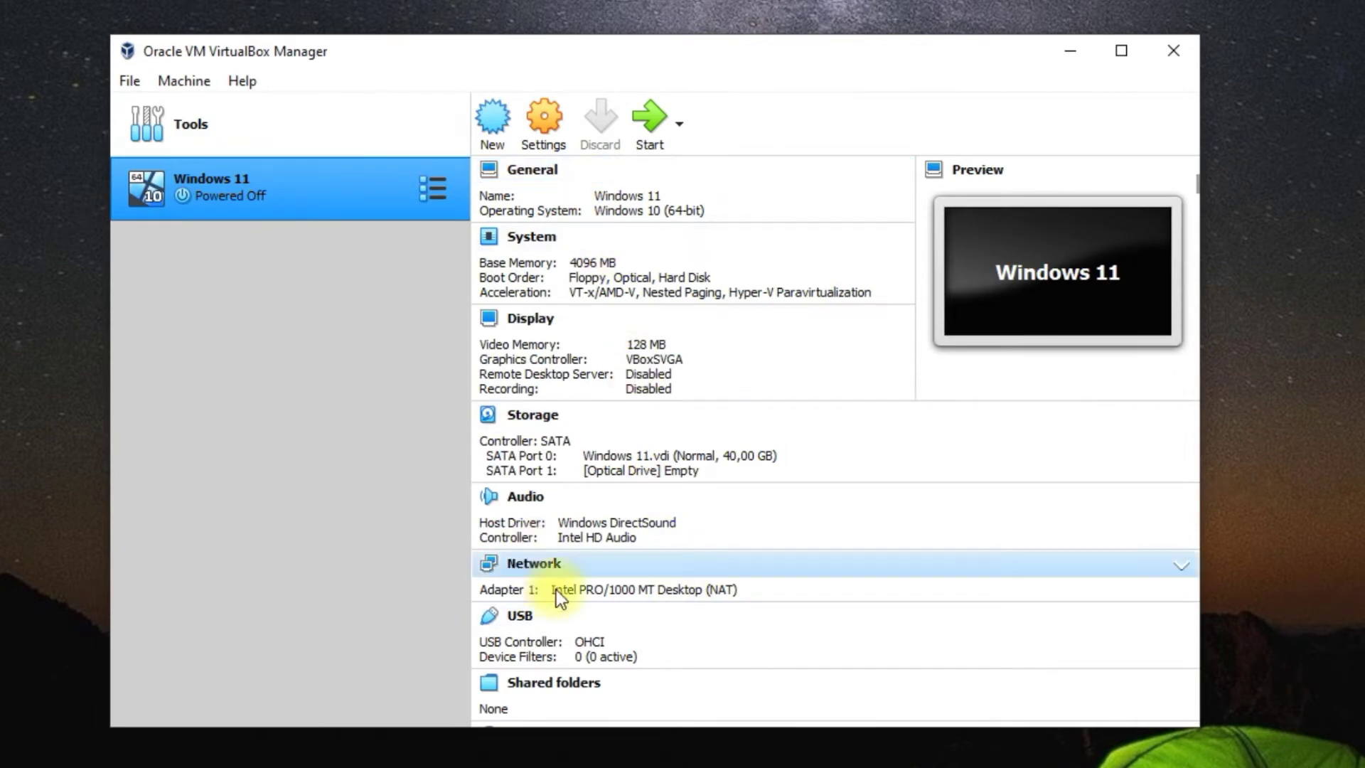
Open the settings of the Windows 11 virtual machine and set its number of processors to 2
{"action": "scroll", "coordinate": [576, 580], "scroll_direction": "down", "scroll_amount": 2}
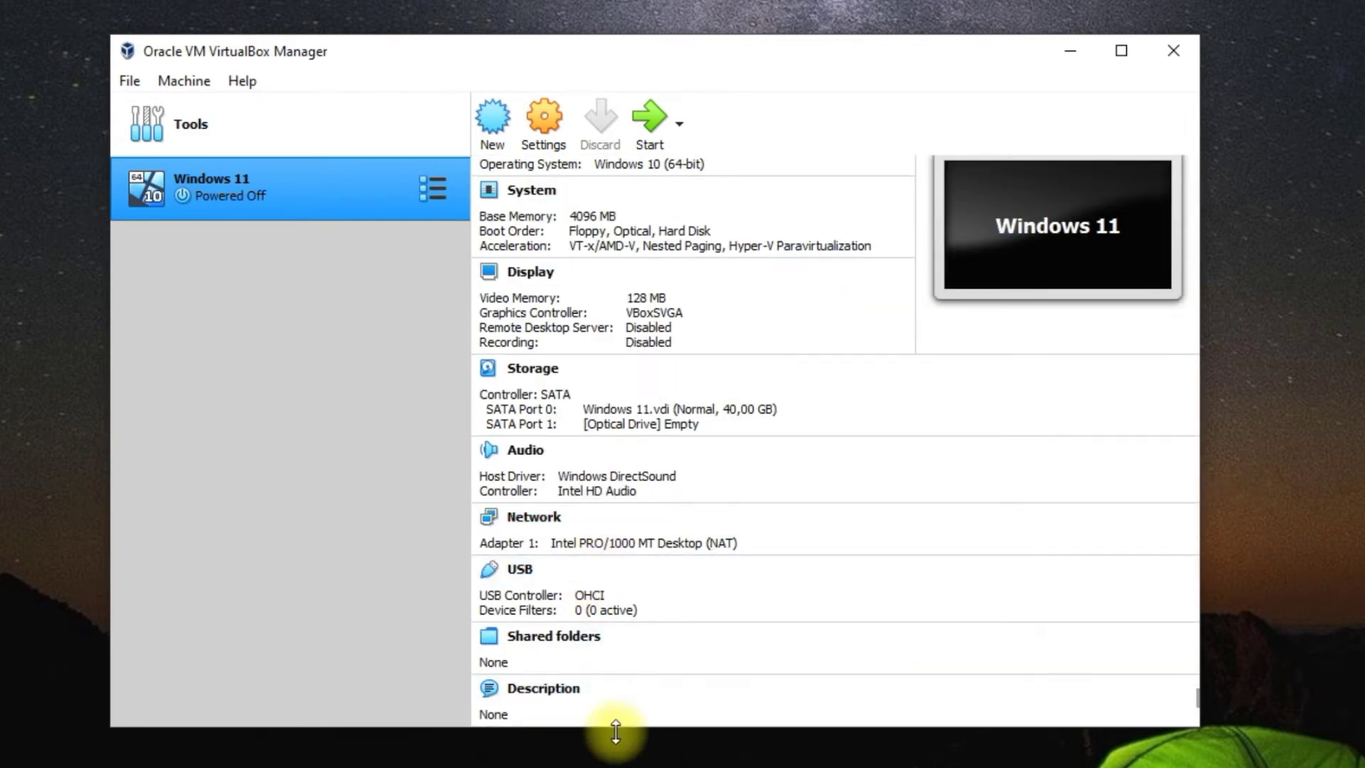
{"action": "left_click_drag", "start_coordinate": [615, 729], "coordinate": [615, 767]}
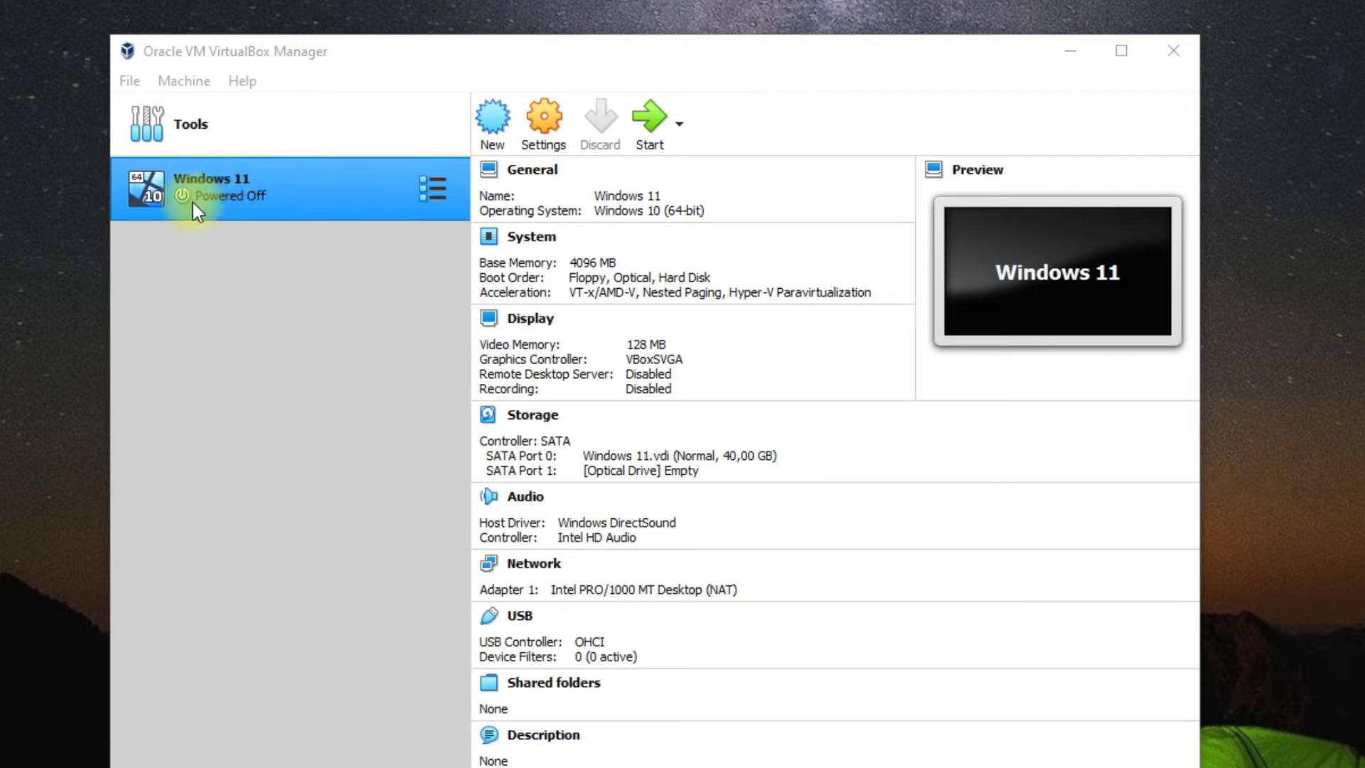
{"action": "right_click", "coordinate": [223, 190]}
{"action": "left_click", "coordinate": [264, 203]}
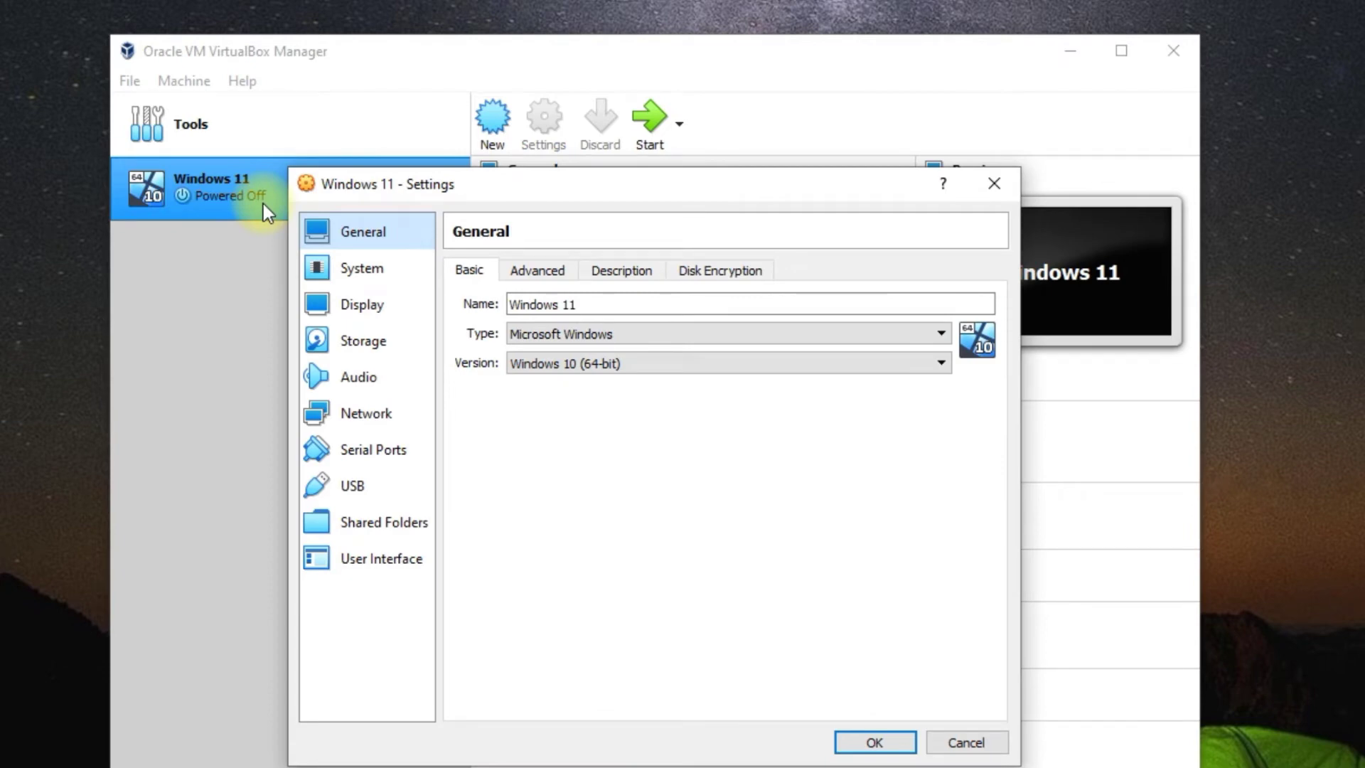
{"action": "left_click", "coordinate": [353, 268]}
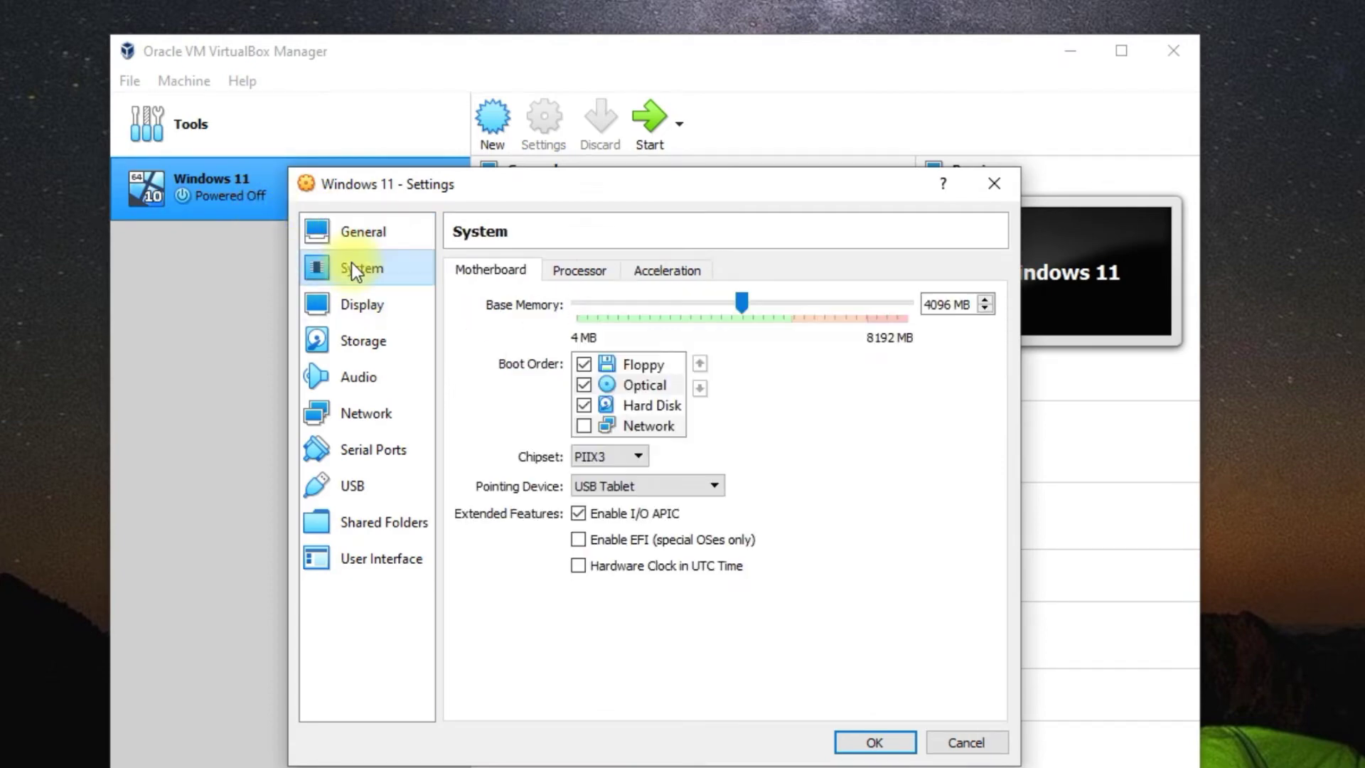
{"action": "left_click", "coordinate": [577, 271]}
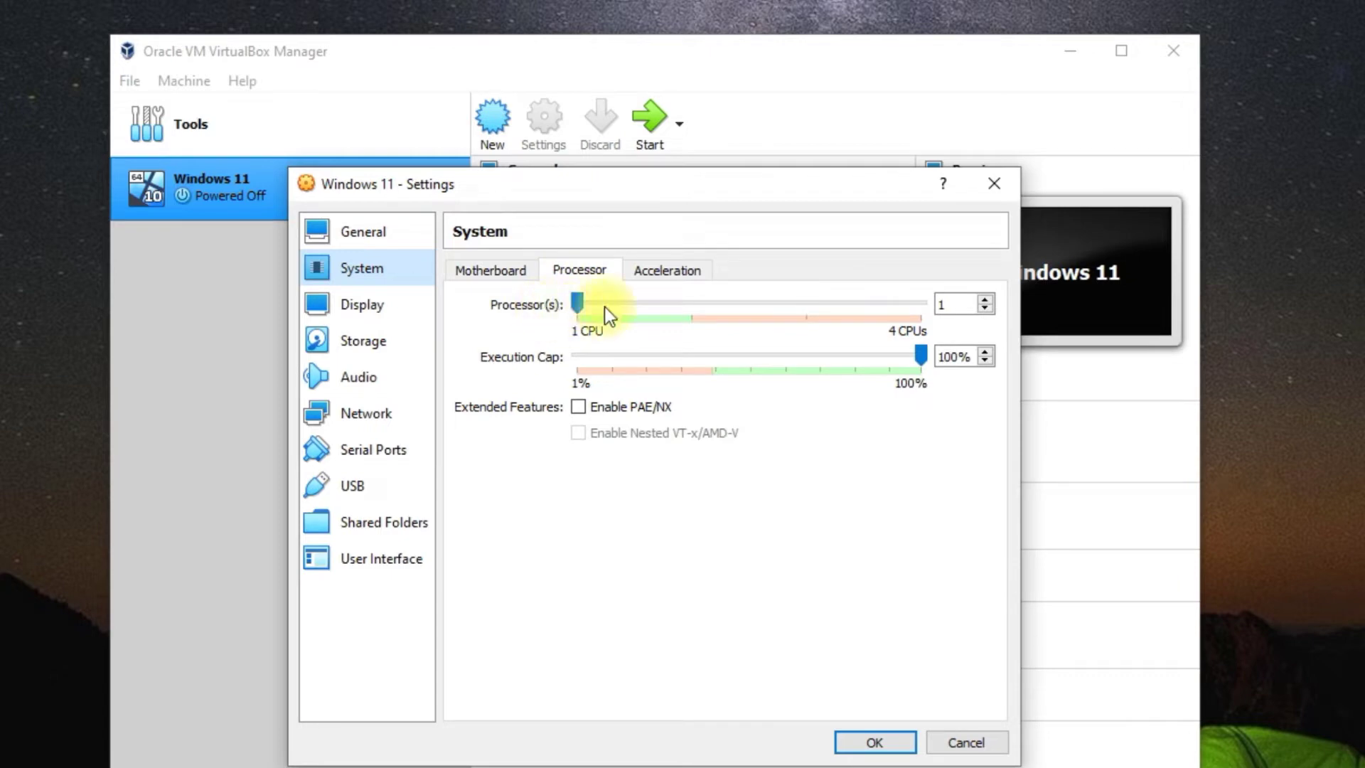
{"action": "double_click", "coordinate": [974, 304]}
{"action": "left_click", "coordinate": [987, 301]}
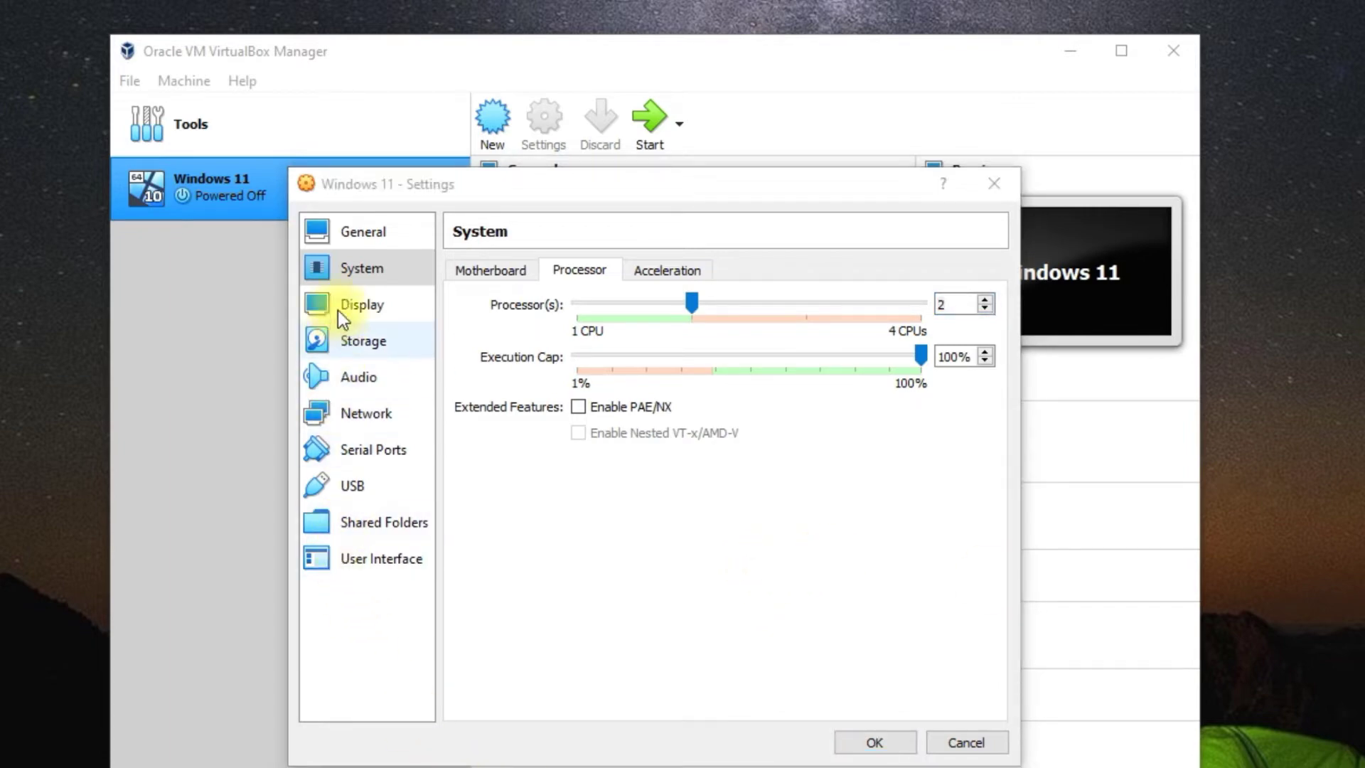
Load the Windows disk image from Documents\Win11 into the machine's empty optical drive and save the settings
{"action": "left_click", "coordinate": [357, 340]}
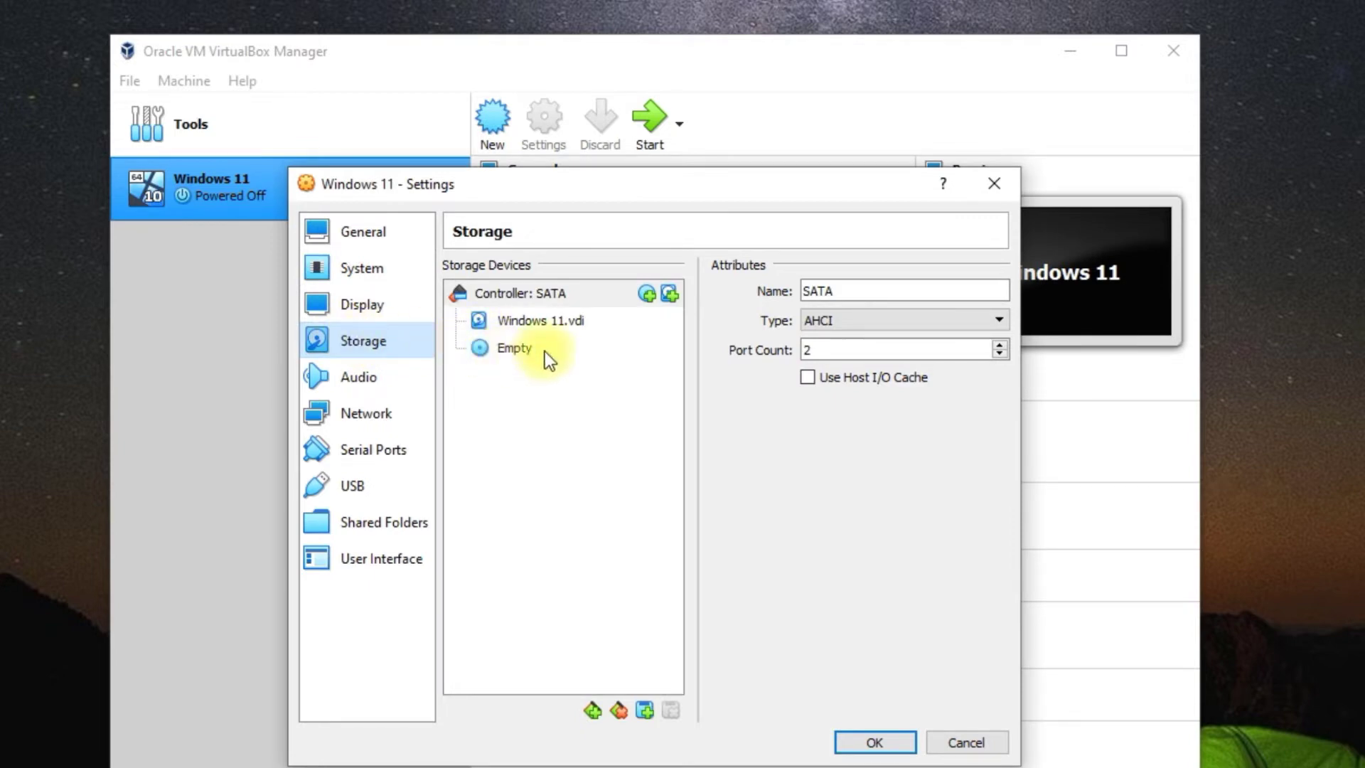
{"action": "left_click", "coordinate": [515, 348]}
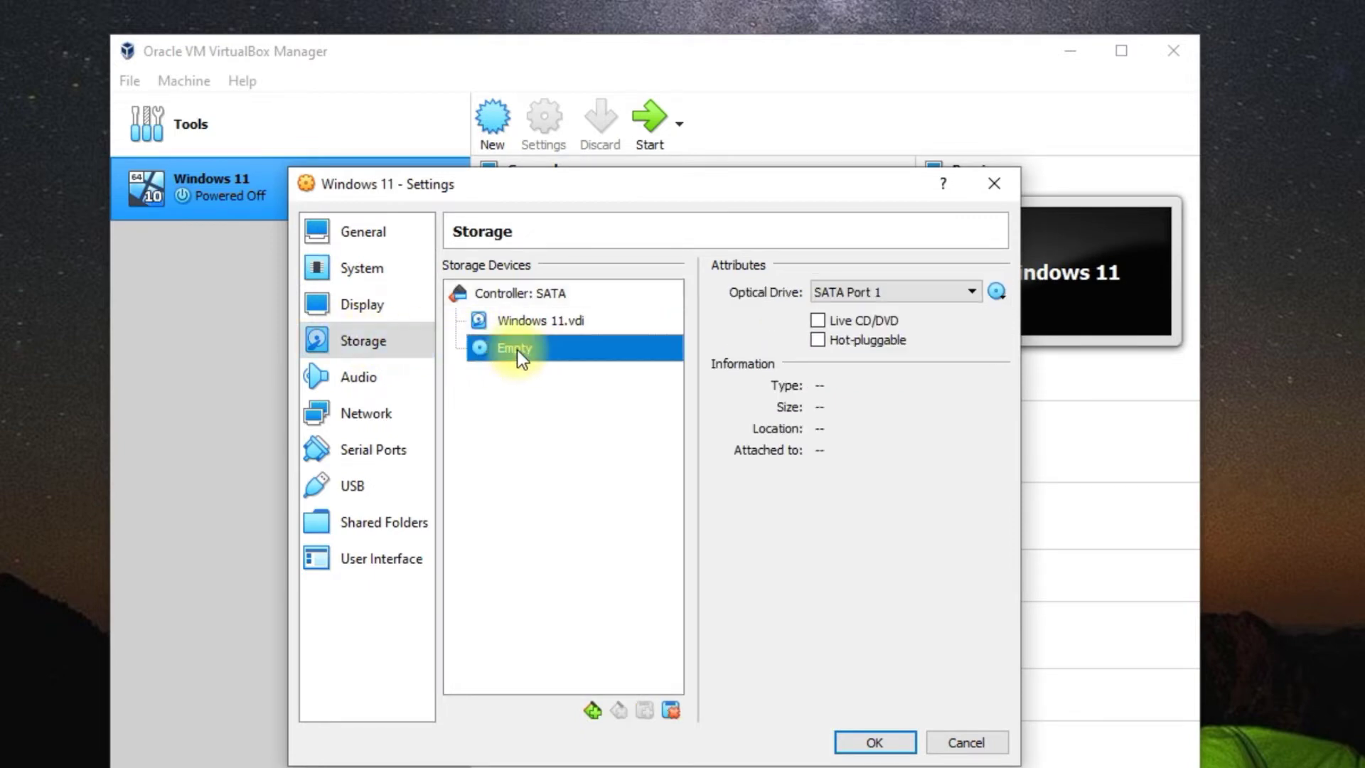
{"action": "left_click", "coordinate": [996, 292]}
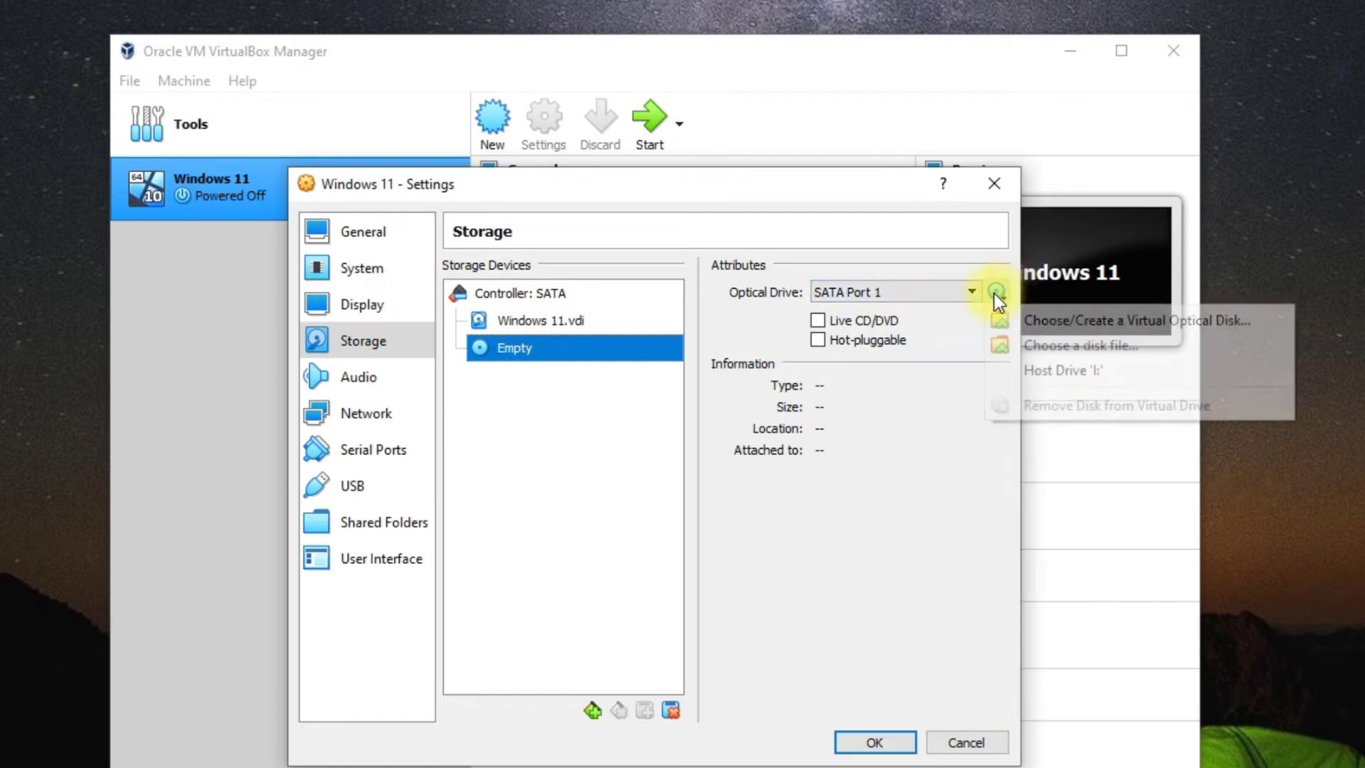
{"action": "left_click", "coordinate": [1005, 348]}
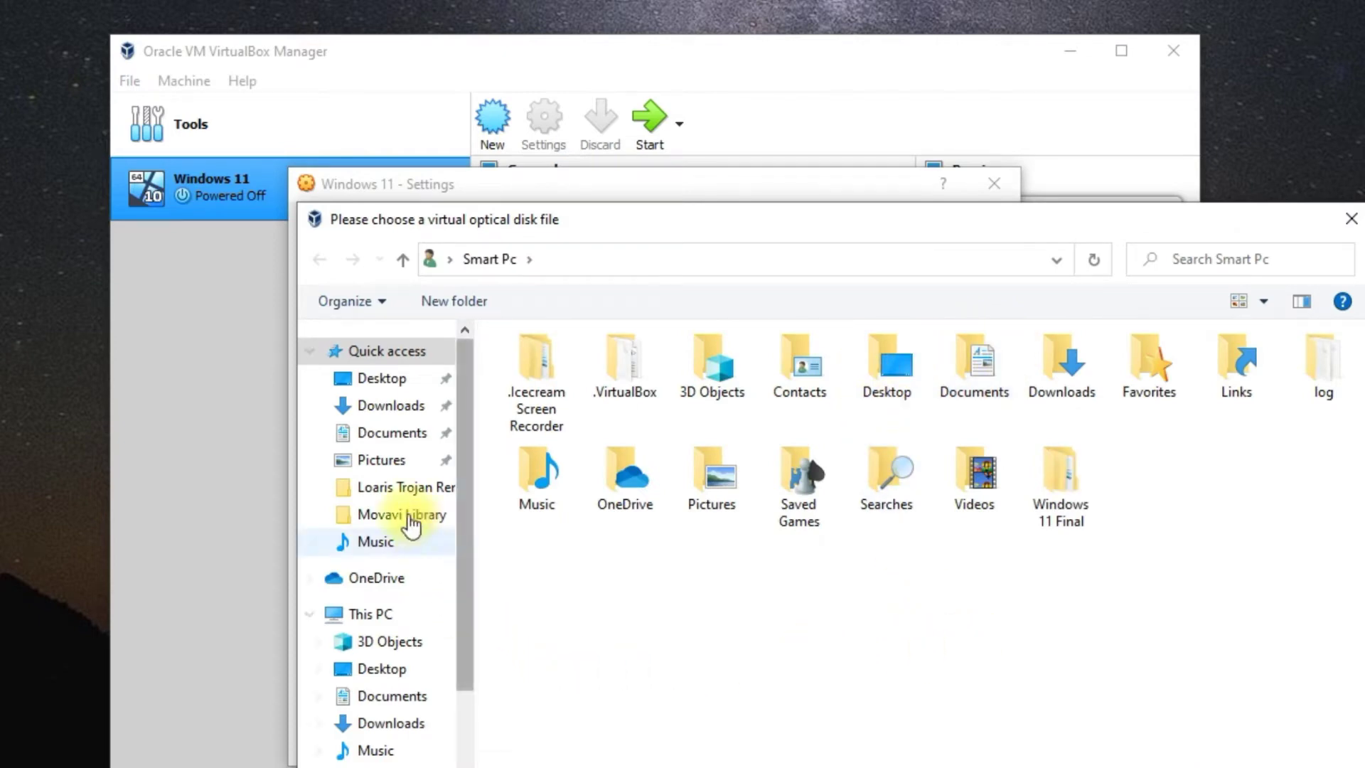
{"action": "left_click", "coordinate": [381, 435]}
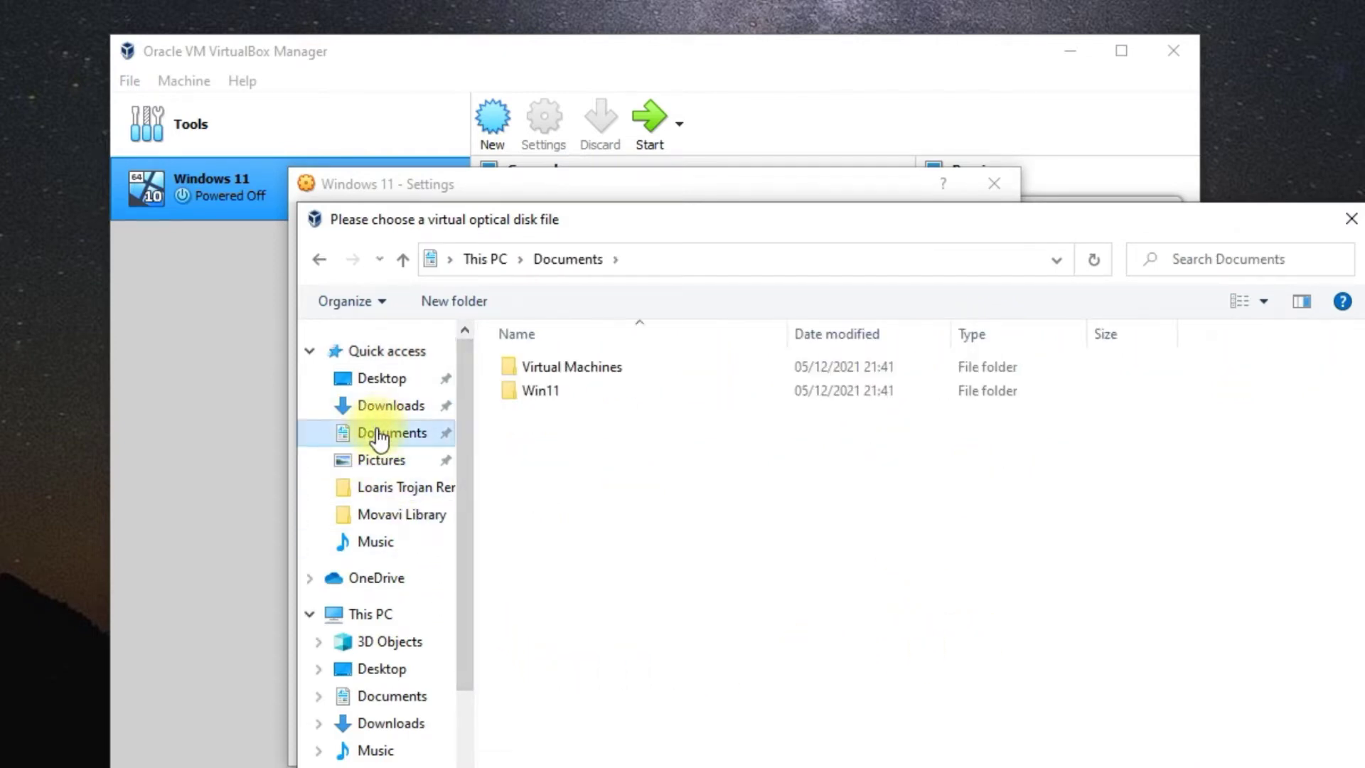
{"action": "double_click", "coordinate": [541, 390]}
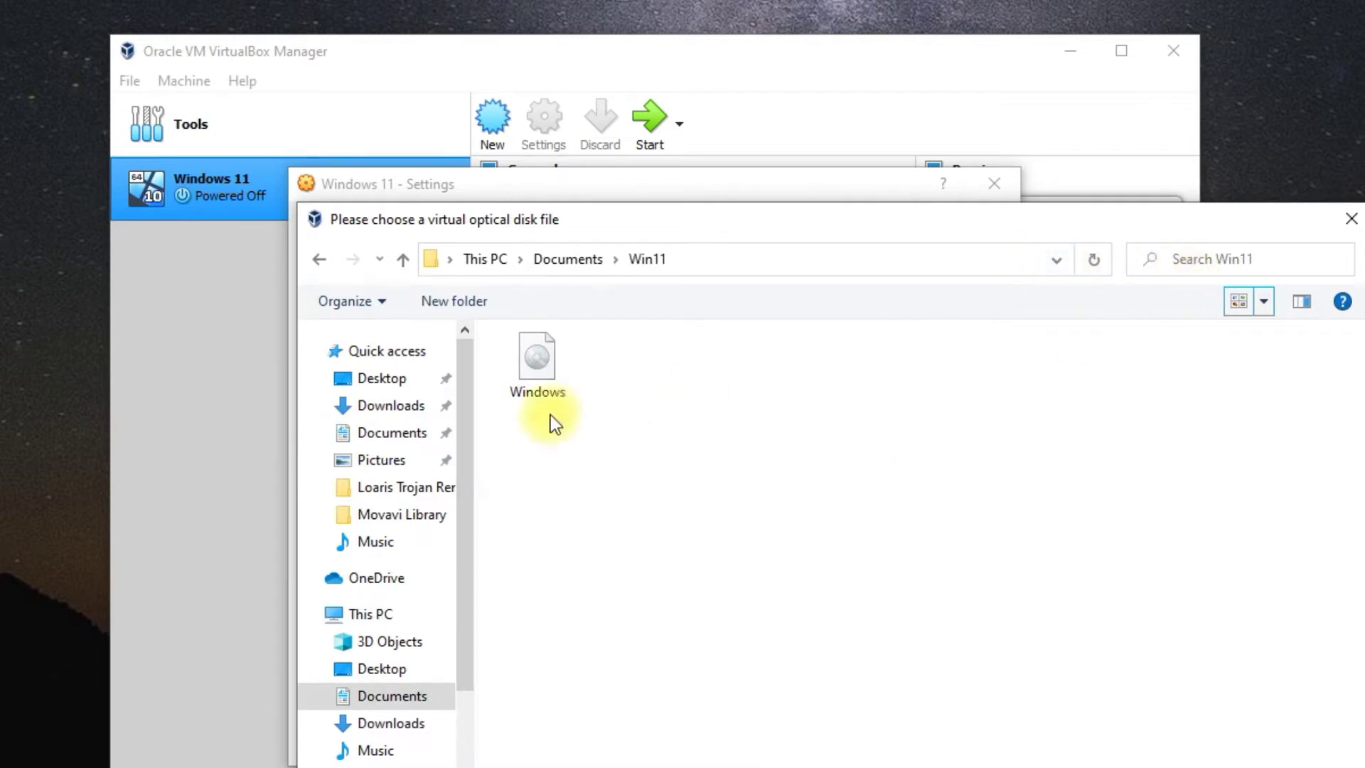
{"action": "left_click", "coordinate": [534, 361]}
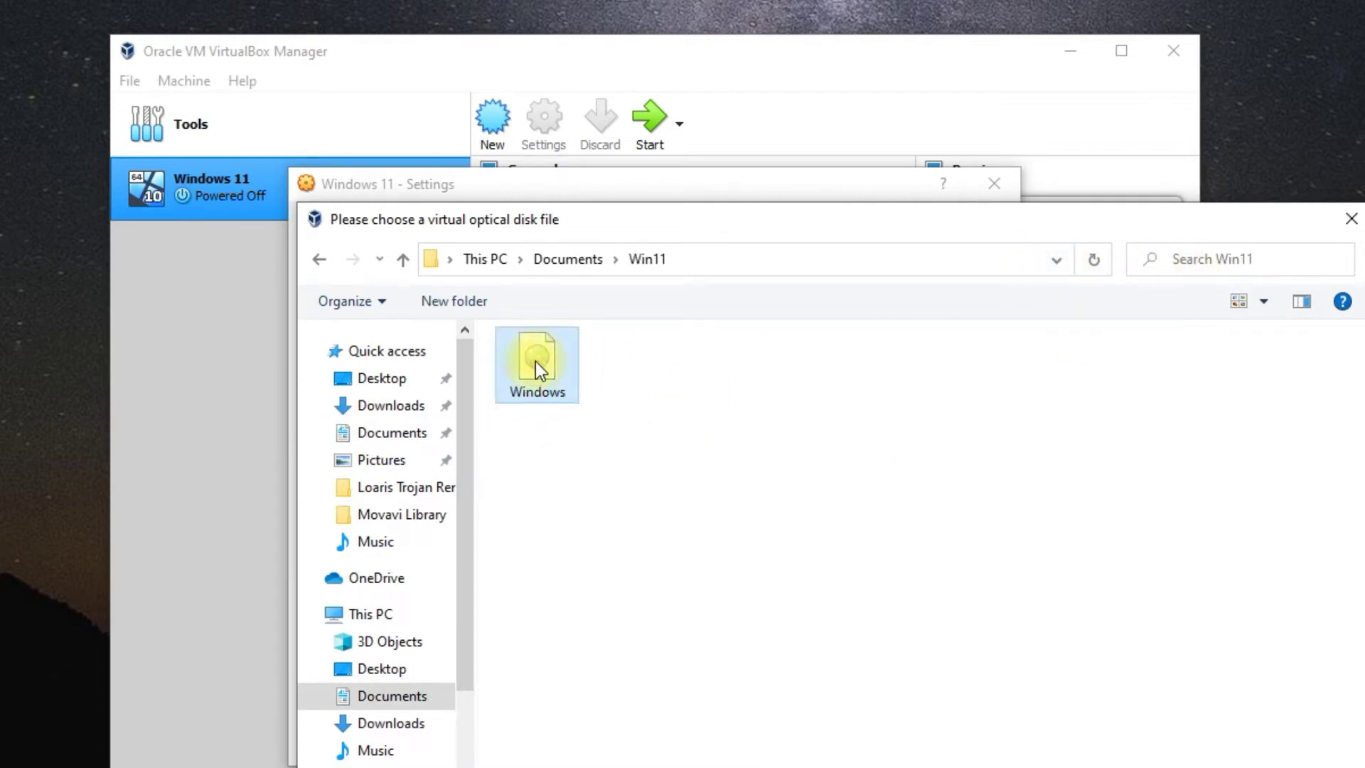
{"action": "key", "text": "Return"}
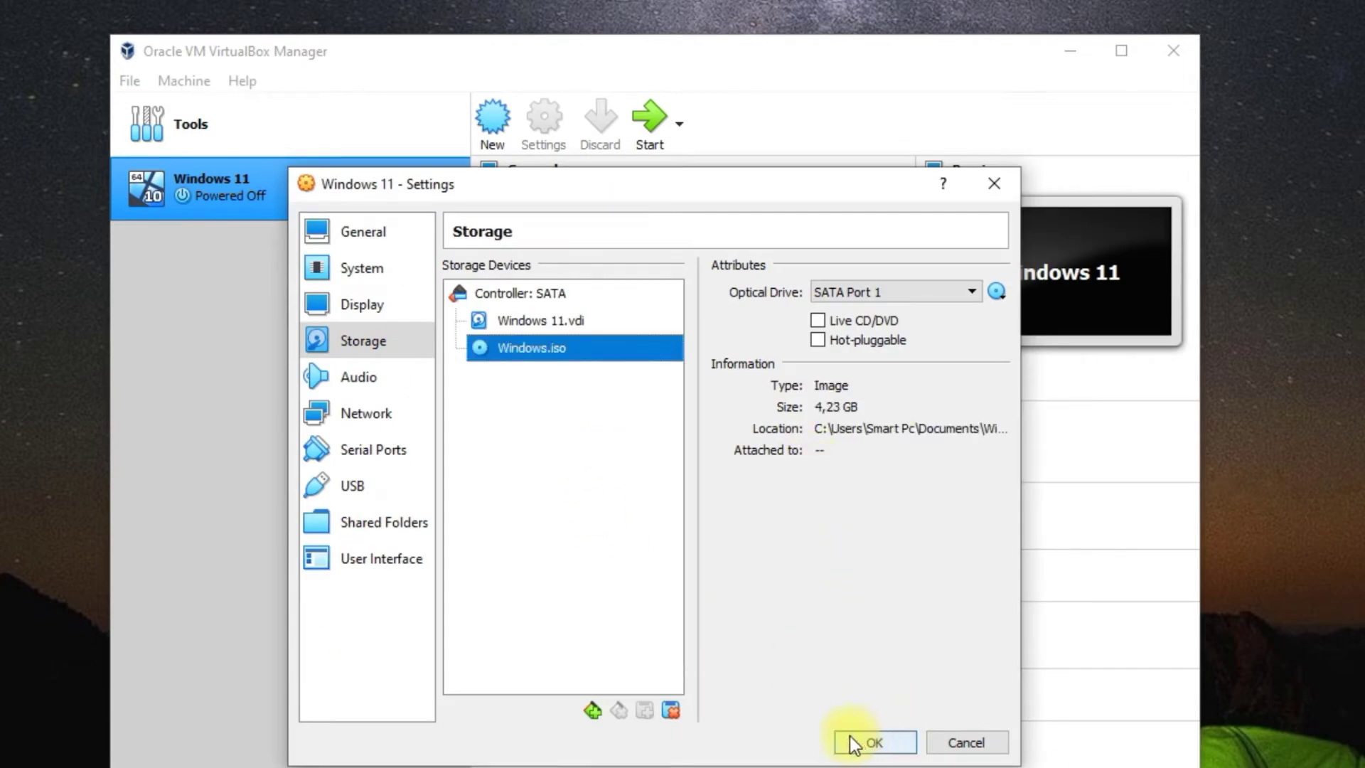
{"action": "left_click", "coordinate": [875, 743]}
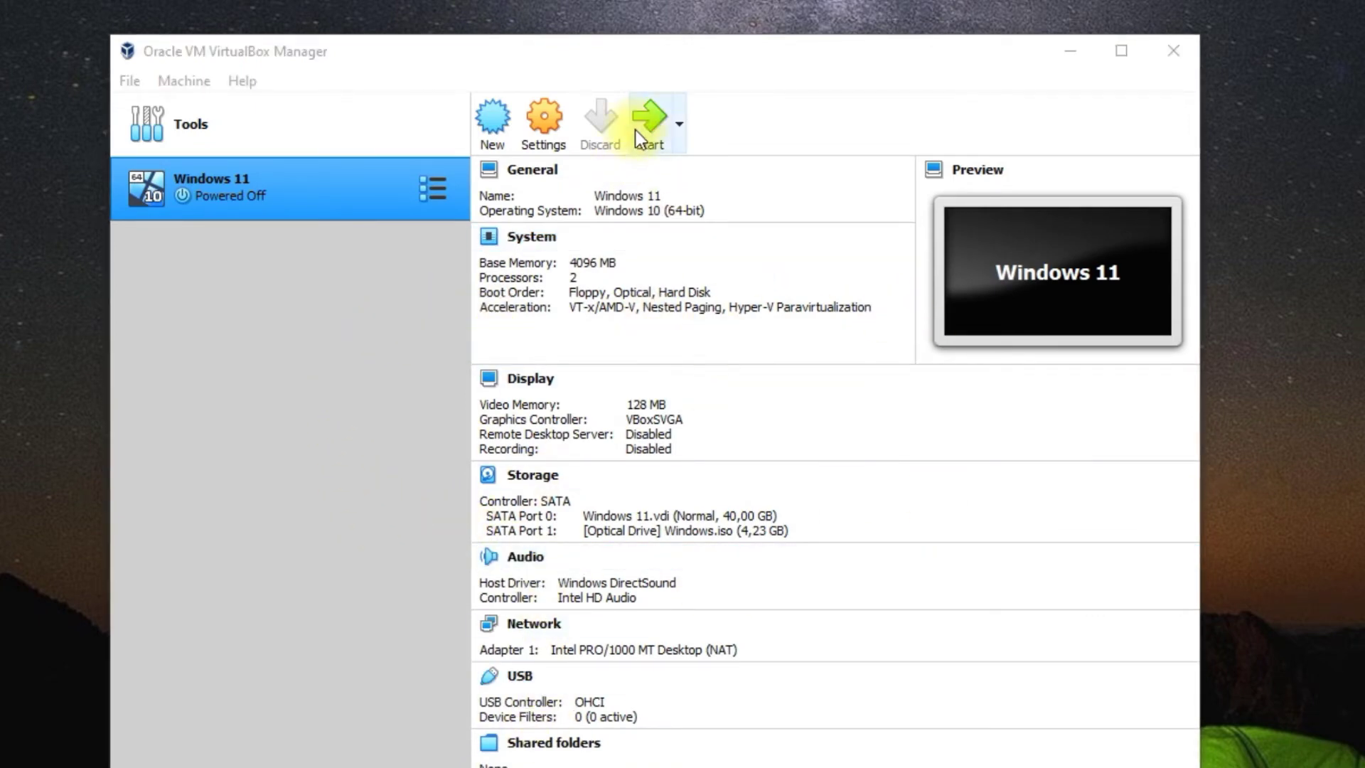
Start the Windows 11 virtual machine and accept English (United States) and the US keyboard in Windows Setup
{"action": "left_click", "coordinate": [650, 118]}
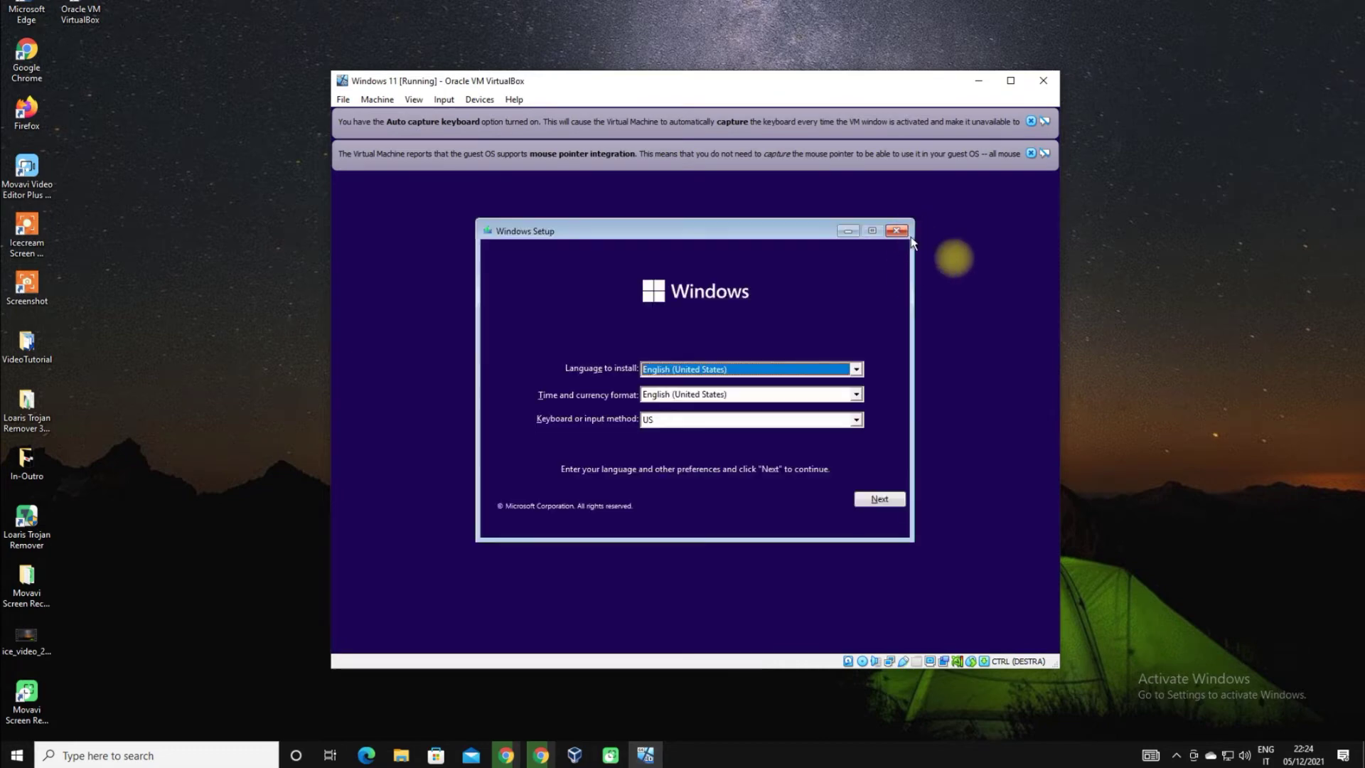
{"action": "left_click", "coordinate": [1290, 723]}
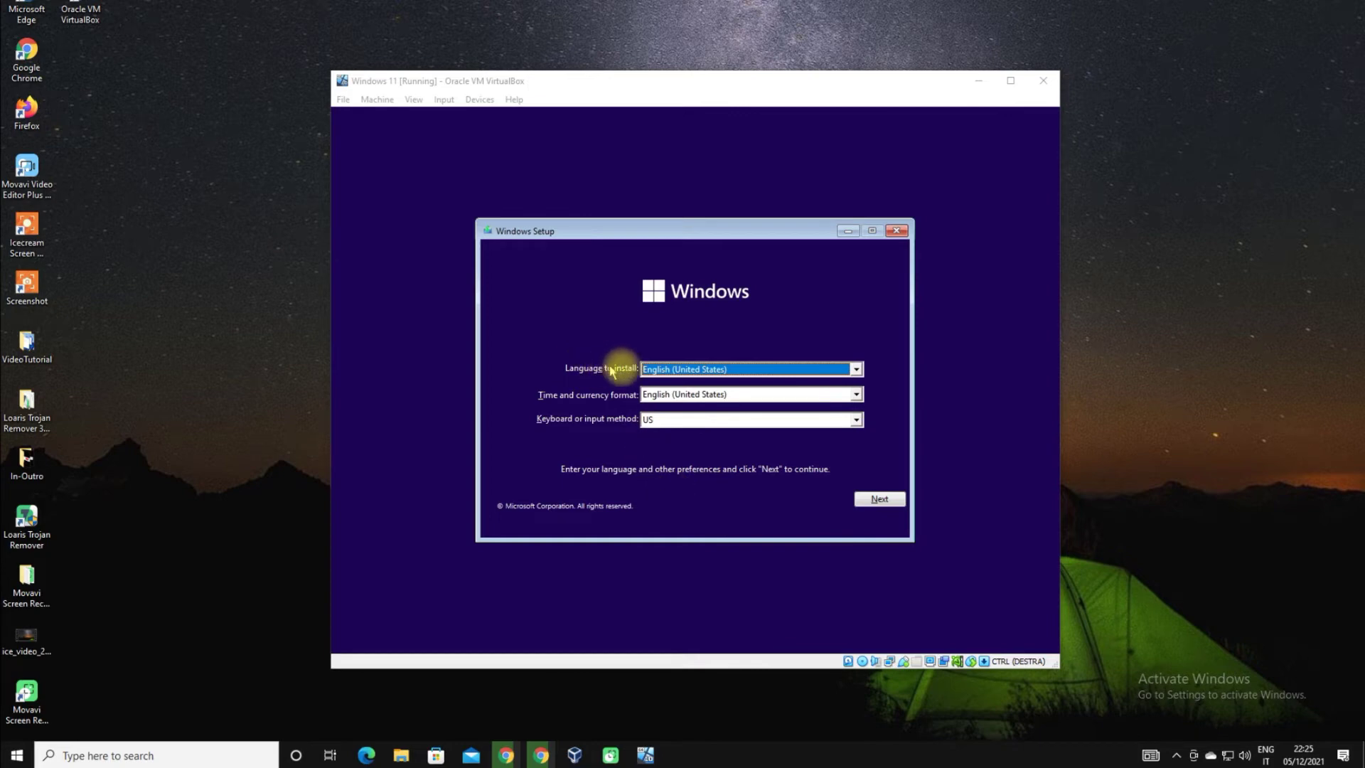
{"action": "left_click", "coordinate": [889, 500]}
{"action": "left_click", "coordinate": [888, 500]}
Try to install Windows 11 Pro without a product key, and quit the installation
{"action": "left_click", "coordinate": [695, 388]}
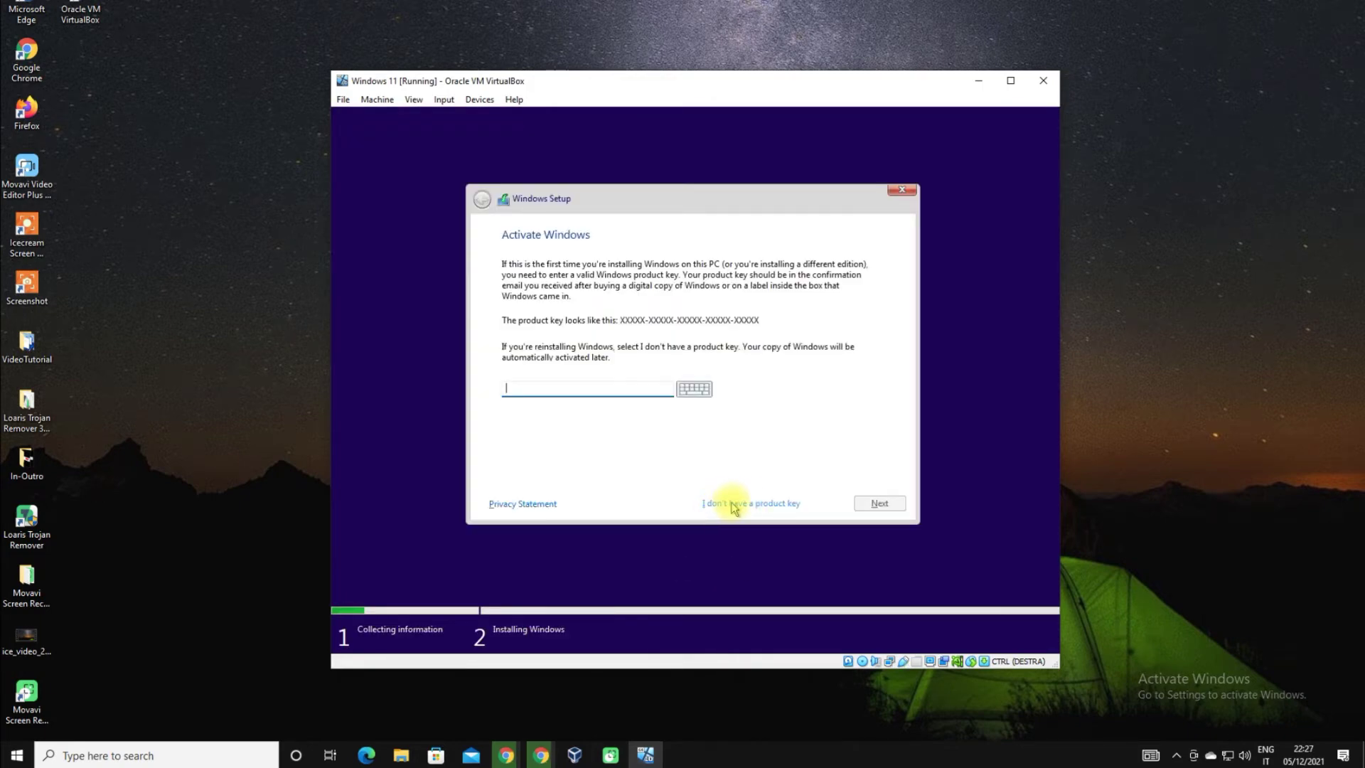
{"action": "left_click", "coordinate": [731, 503]}
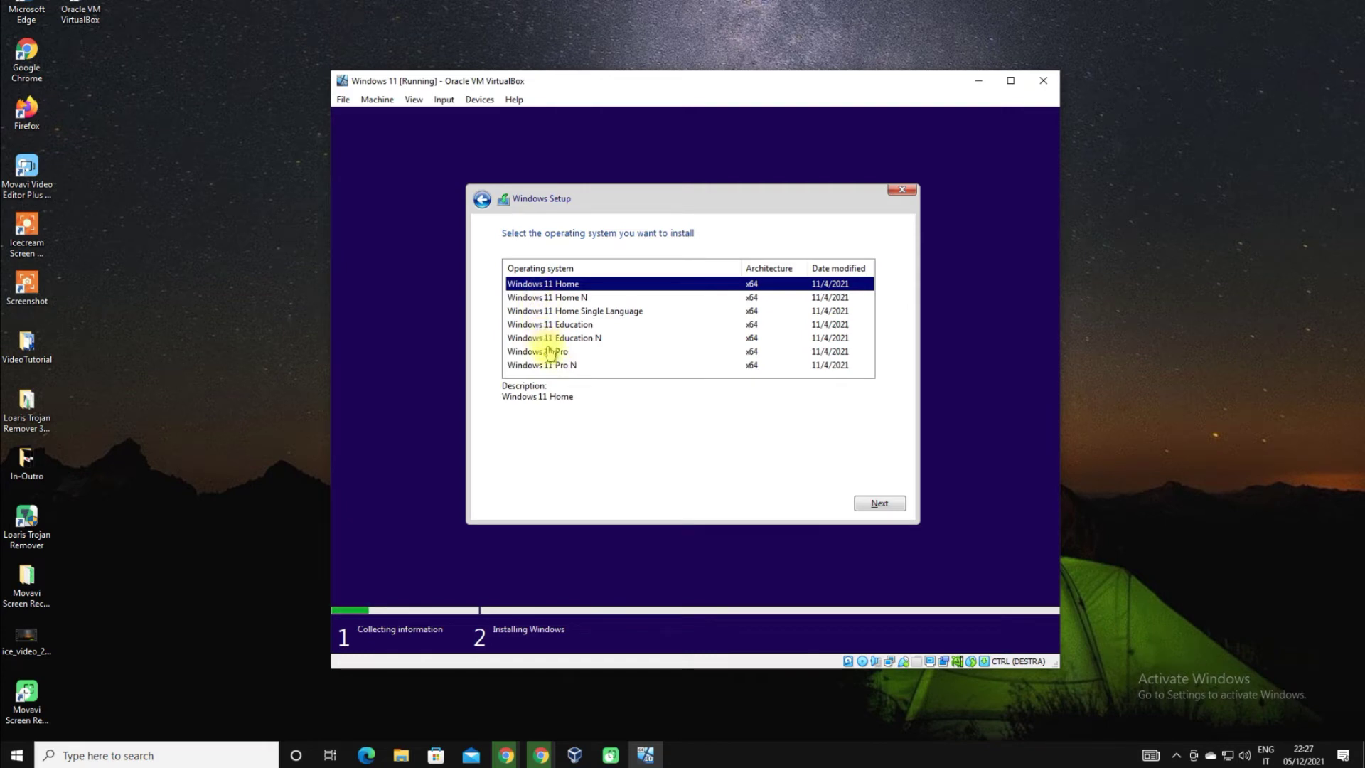
{"action": "left_click", "coordinate": [565, 352]}
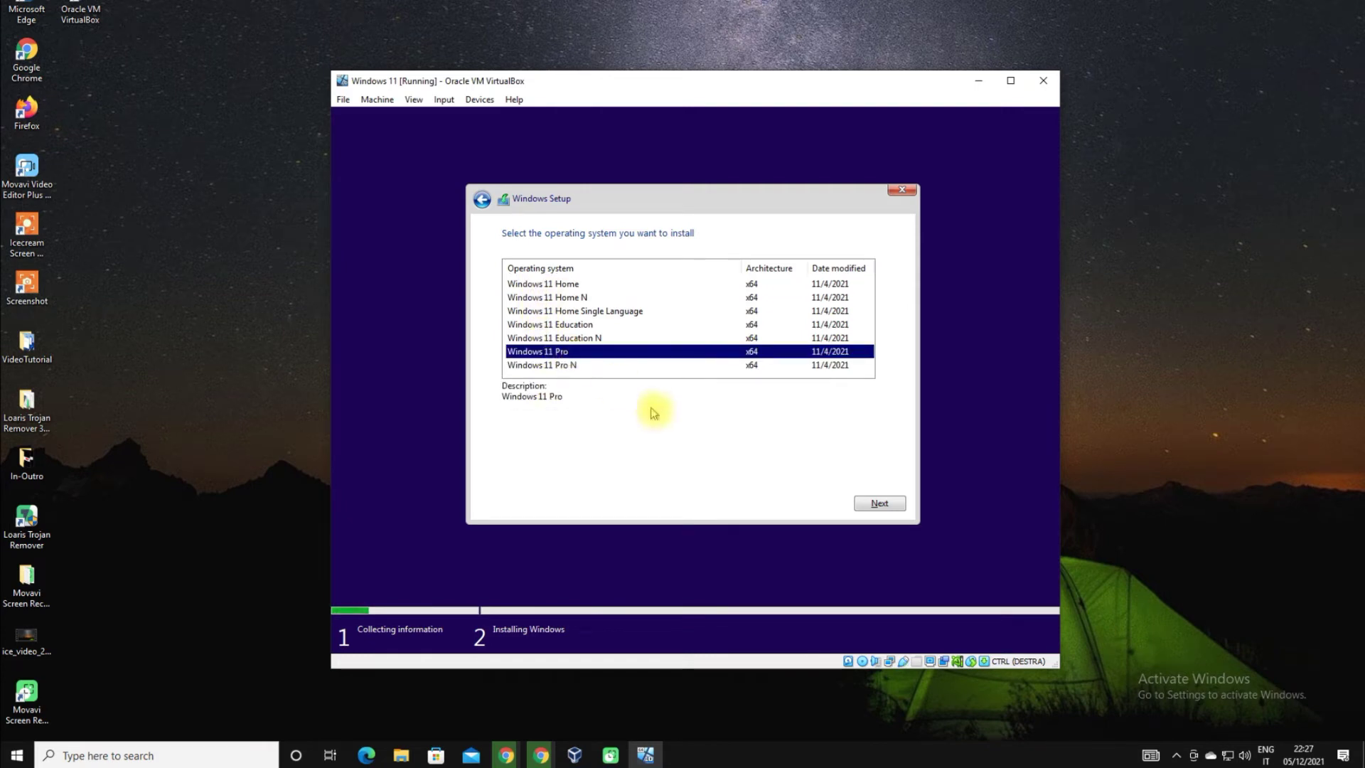
{"action": "left_click", "coordinate": [879, 505]}
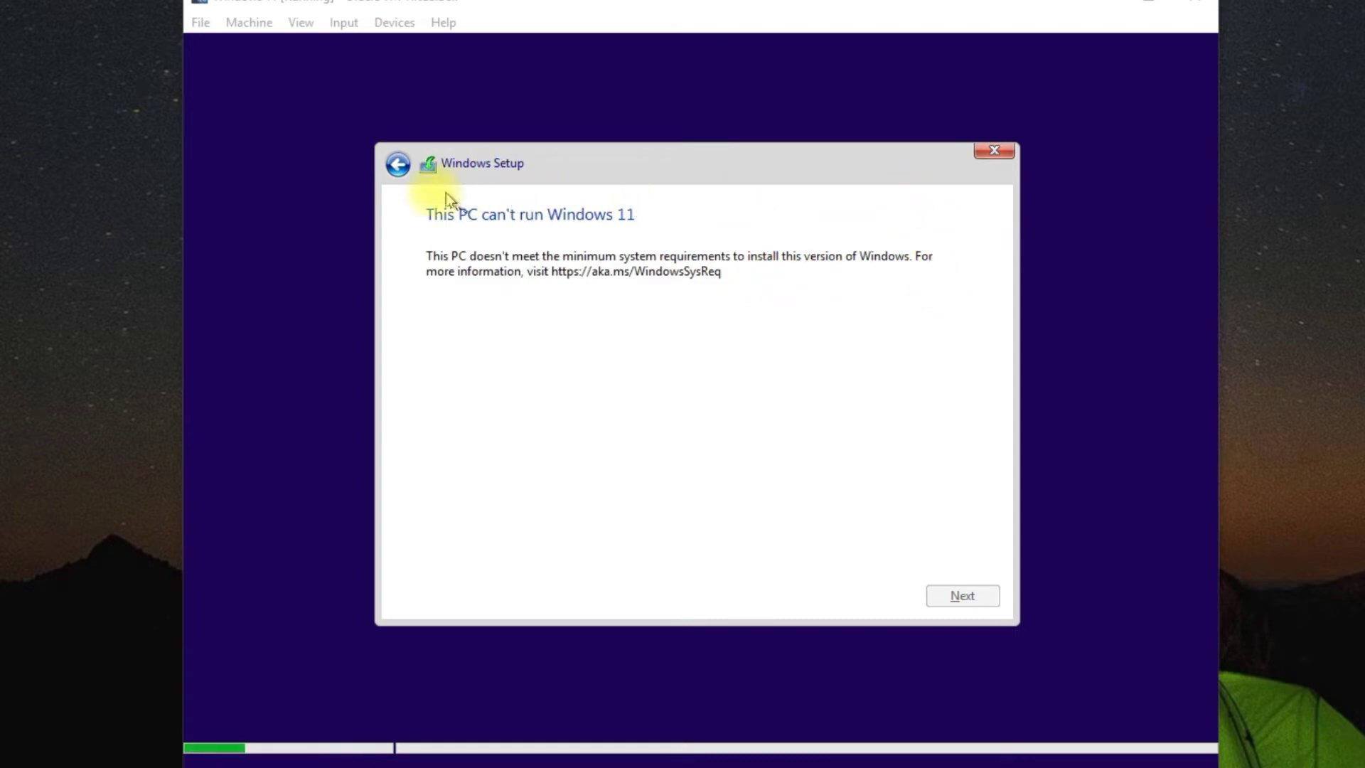
{"action": "left_click", "coordinate": [996, 152]}
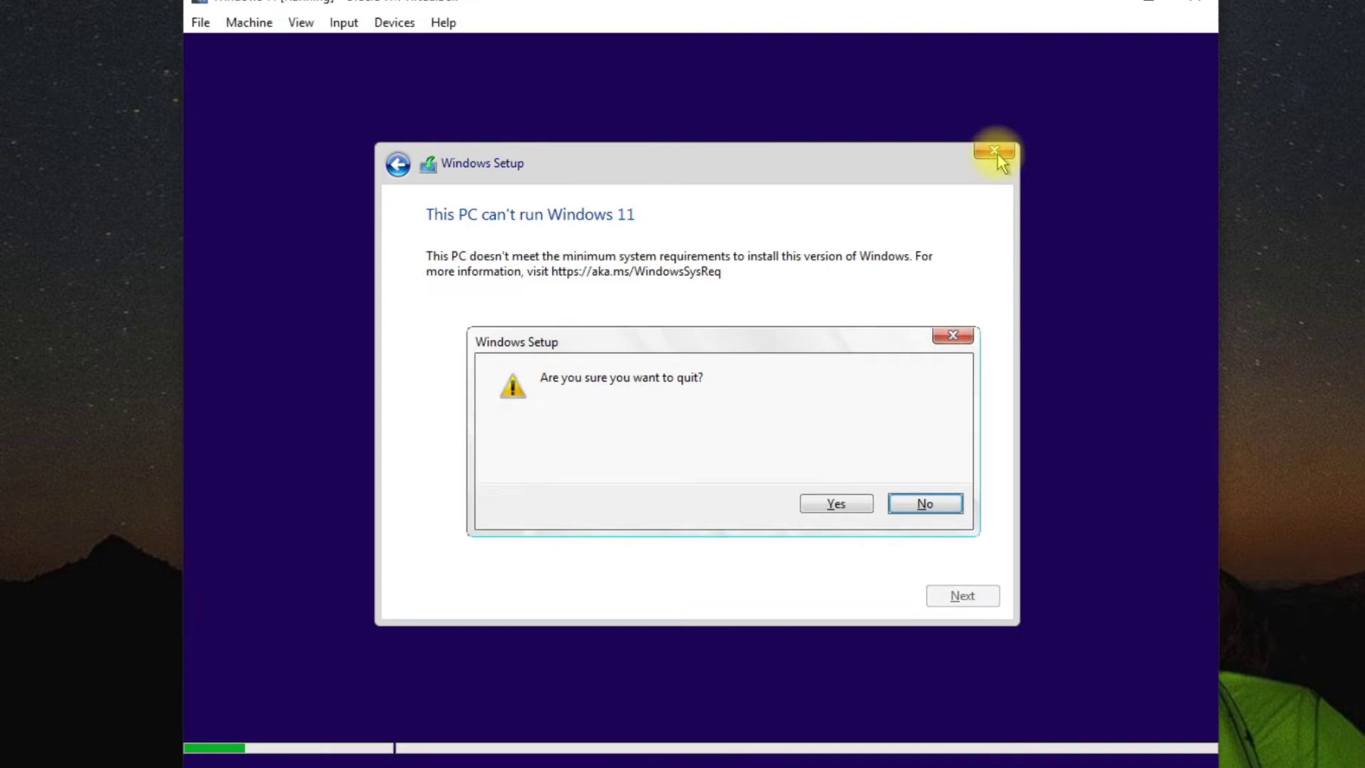
{"action": "left_click", "coordinate": [846, 509]}
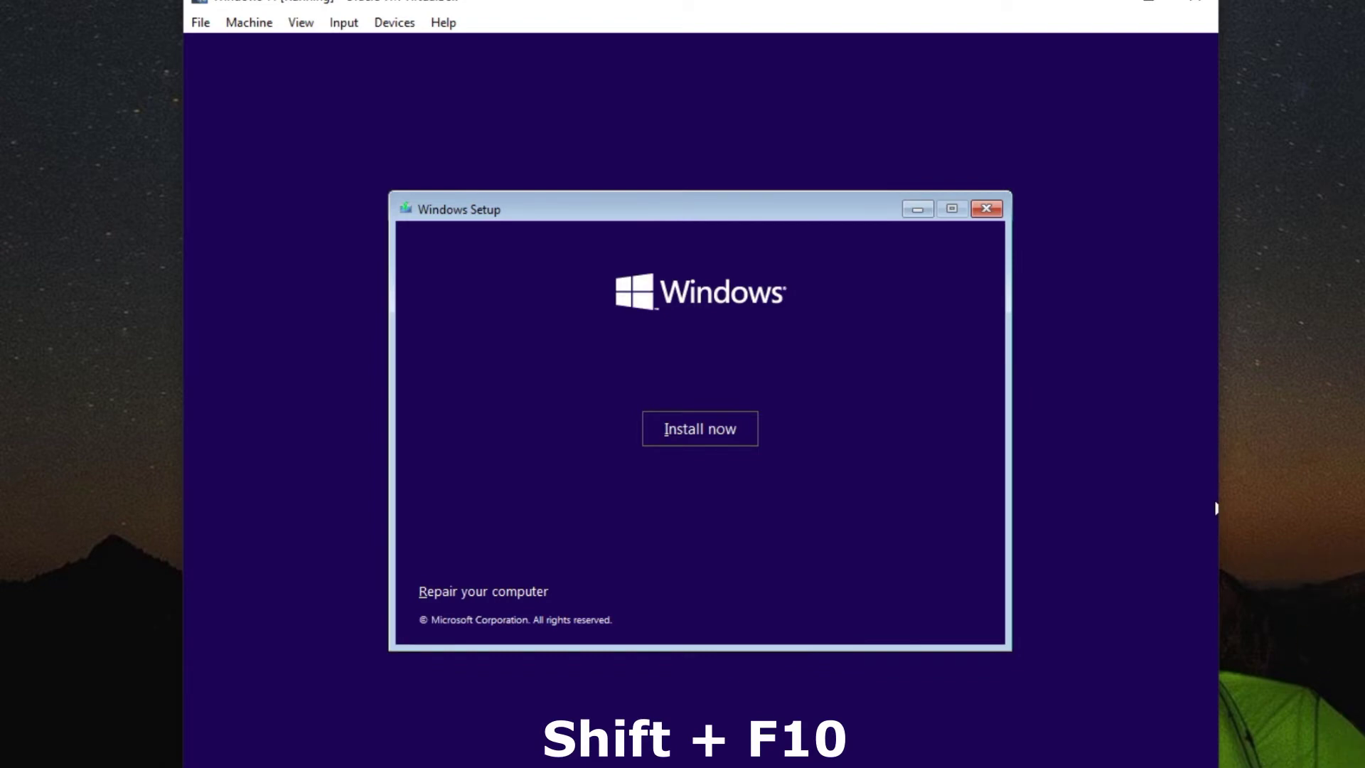
Open a command prompt from the Windows Setup start screen and launch the Registry Editor with regedit
{"action": "key", "text": "shift+F10"}
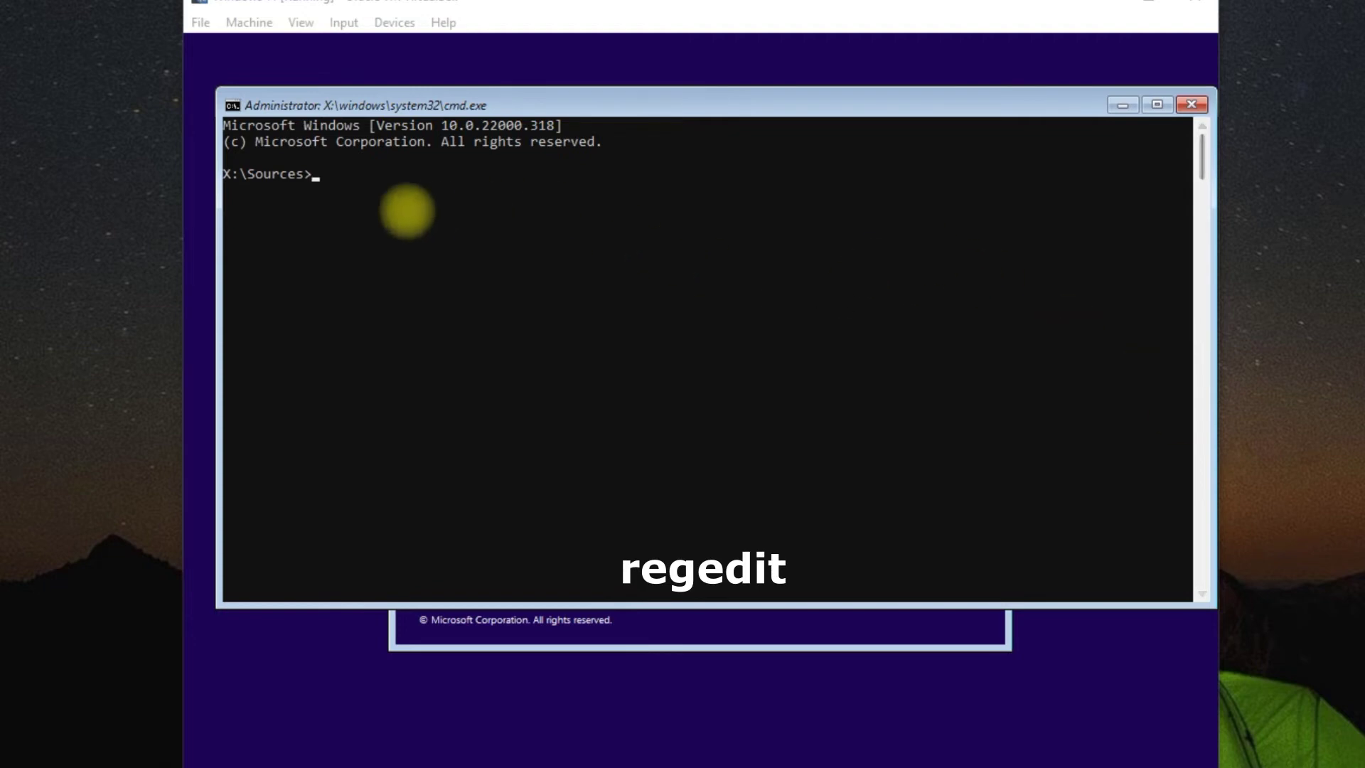
{"action": "left_click", "coordinate": [317, 177]}
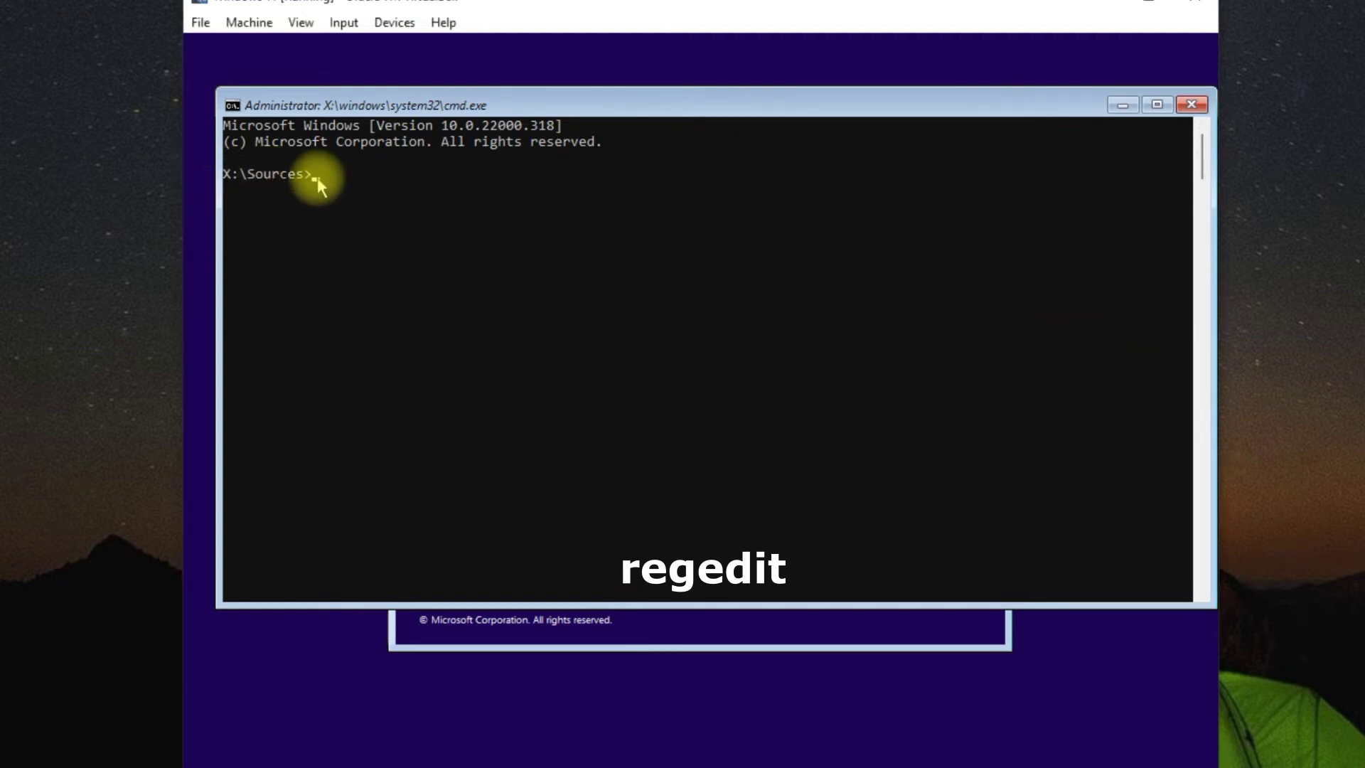
{"action": "type", "text": "regedit"}
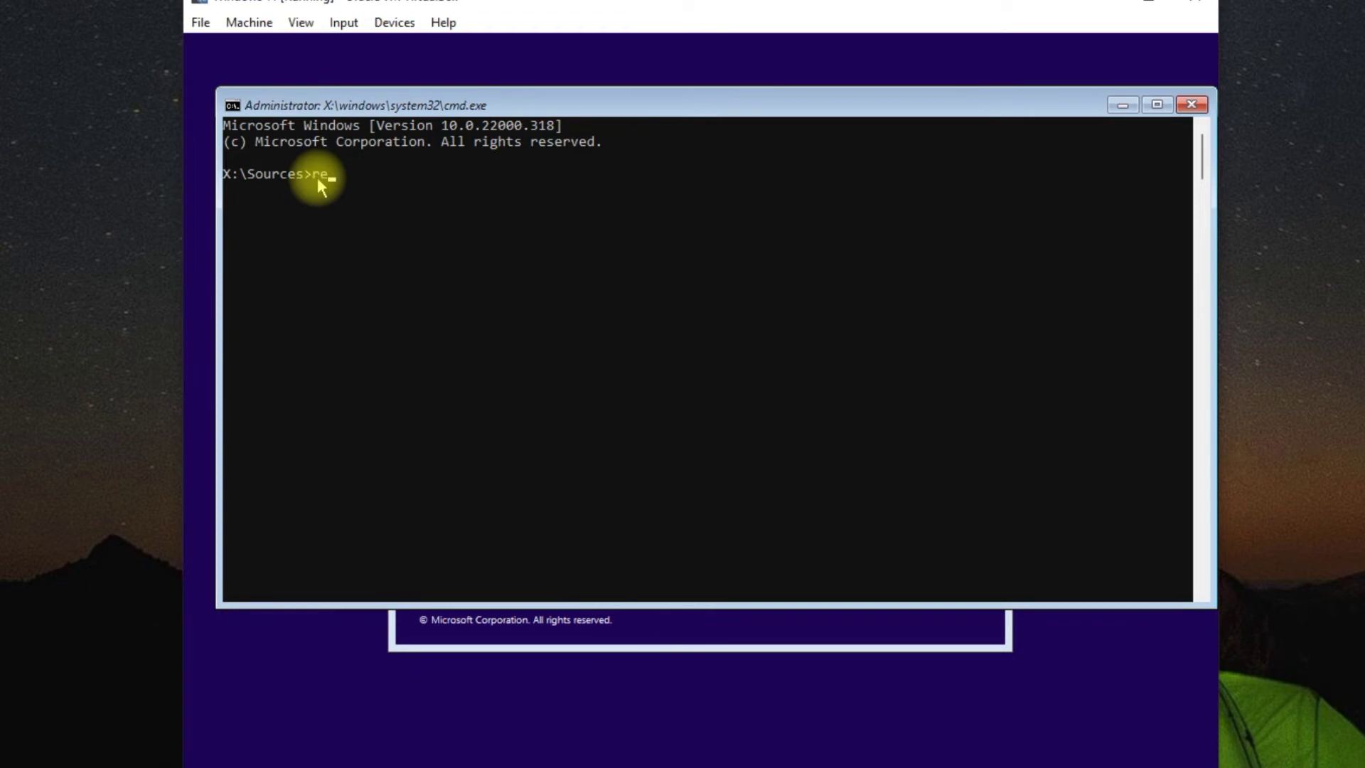
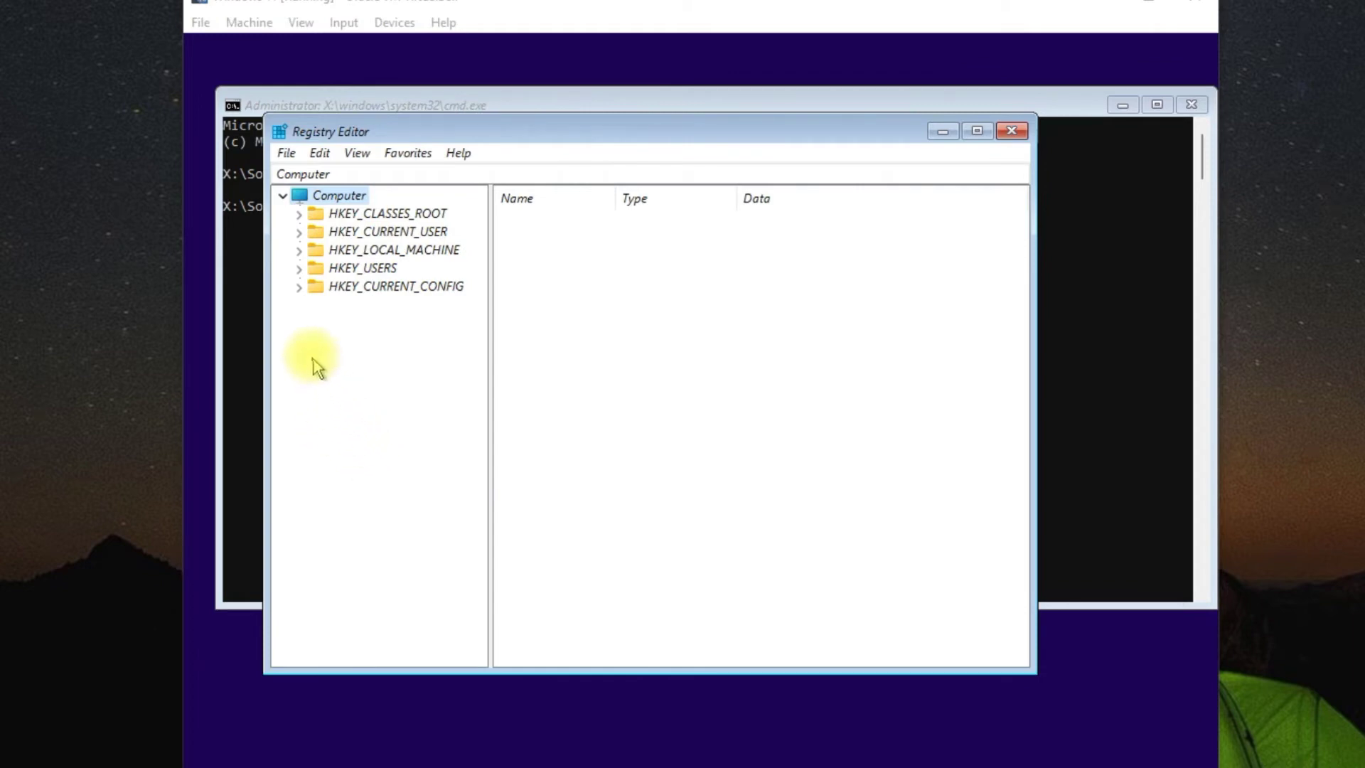
Create a registry key named LabConfig under HKEY_LOCAL_MACHINE\SYSTEM\Setup
{"action": "double_click", "coordinate": [313, 250]}
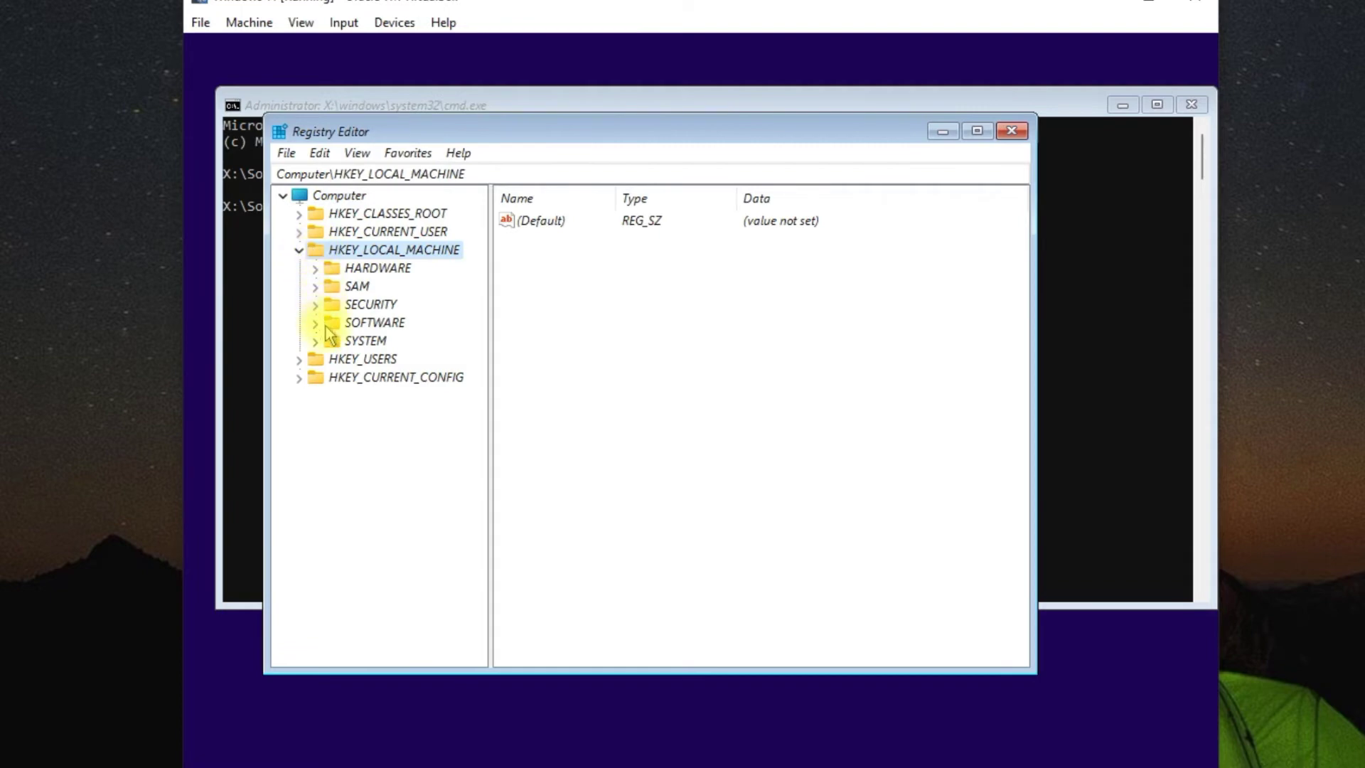
{"action": "left_click", "coordinate": [336, 342]}
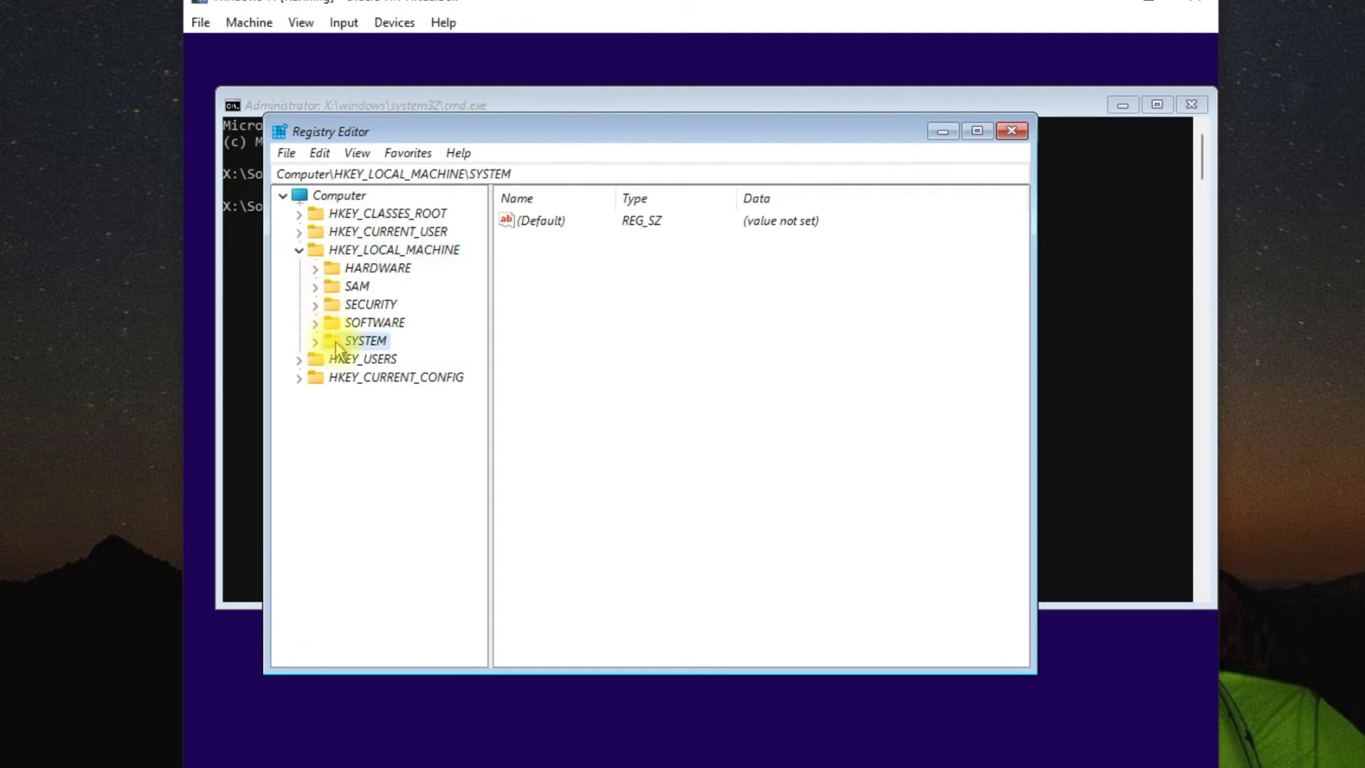
{"action": "double_click", "coordinate": [336, 343]}
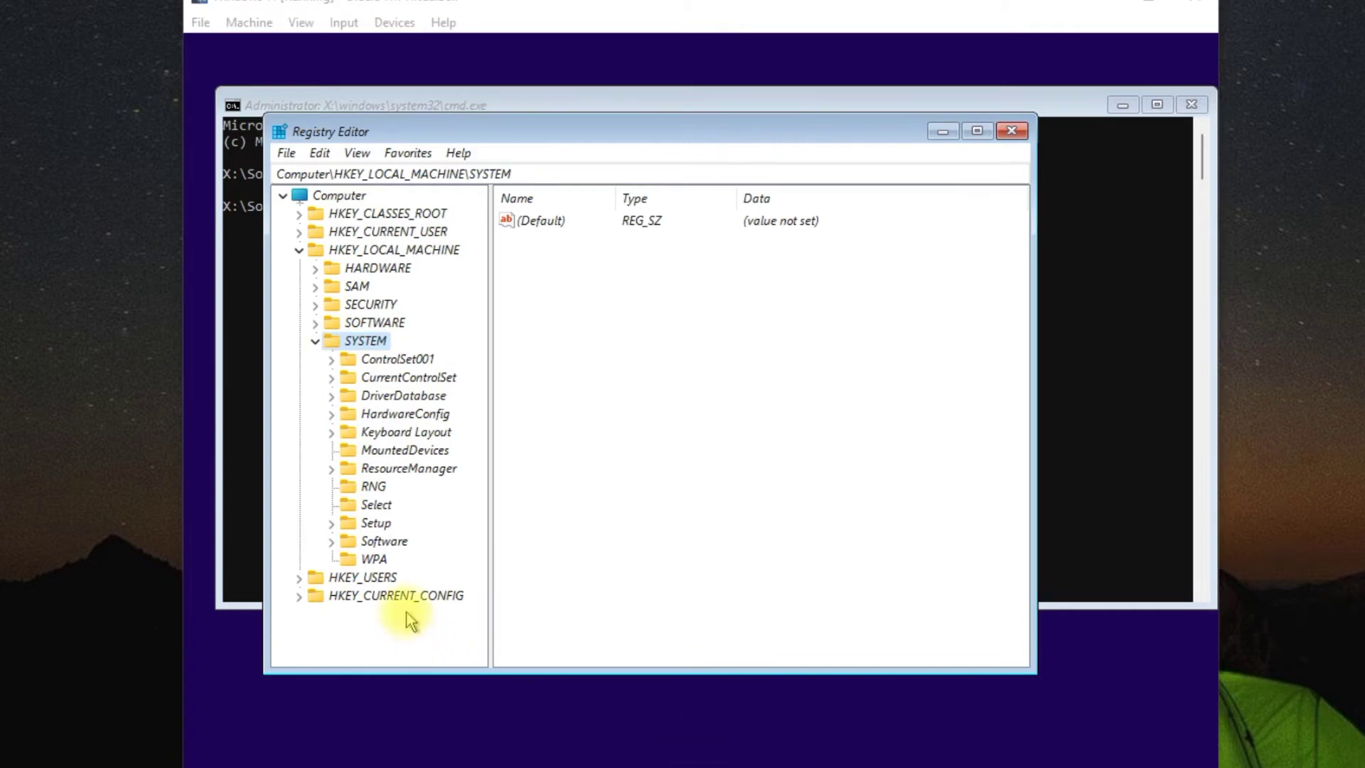
{"action": "left_click", "coordinate": [372, 527]}
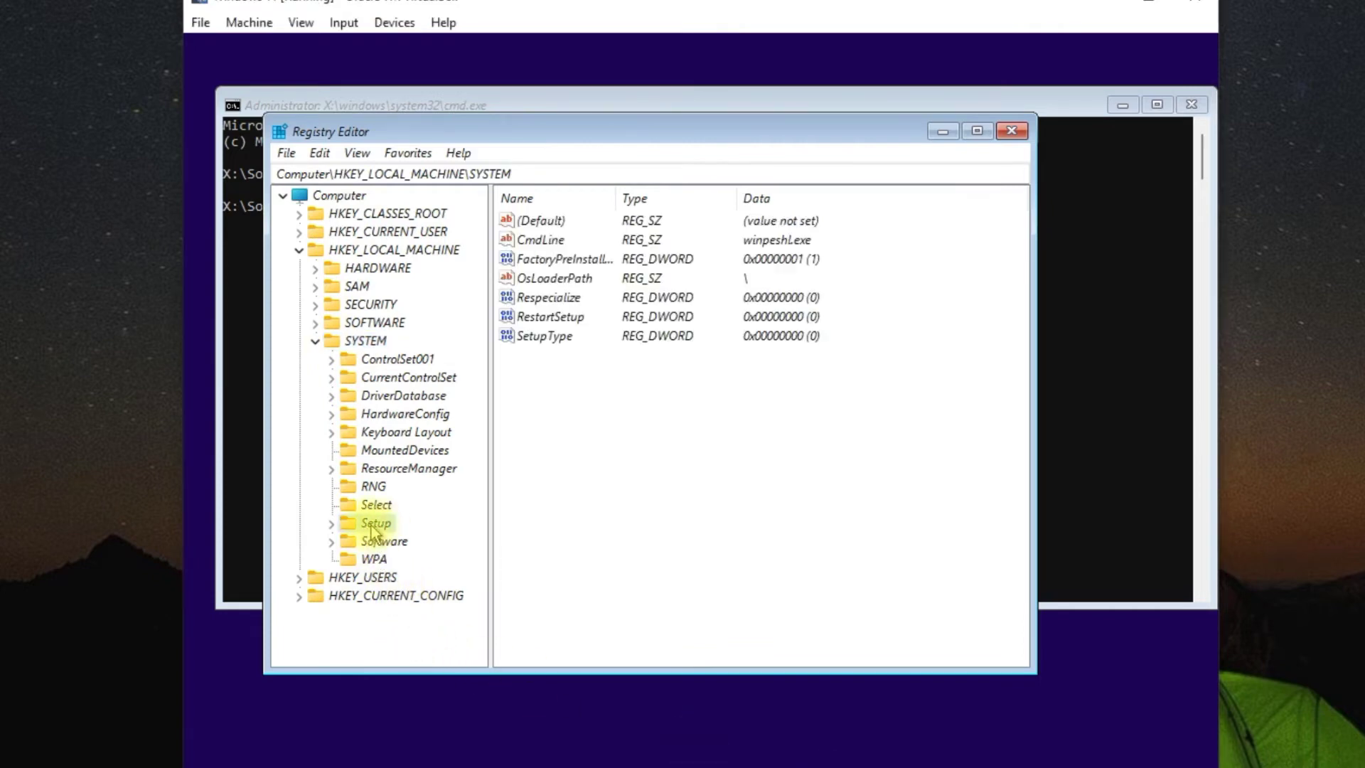
{"action": "double_click", "coordinate": [373, 530]}
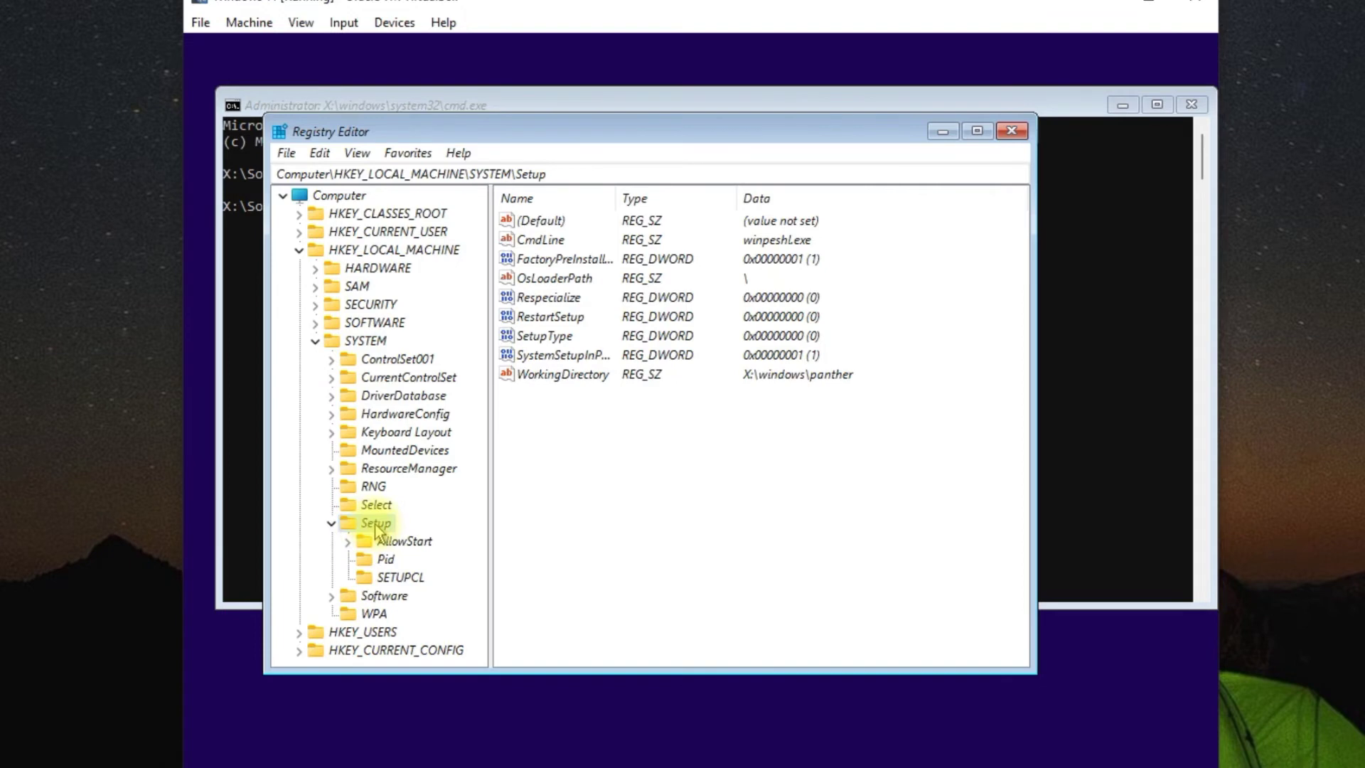
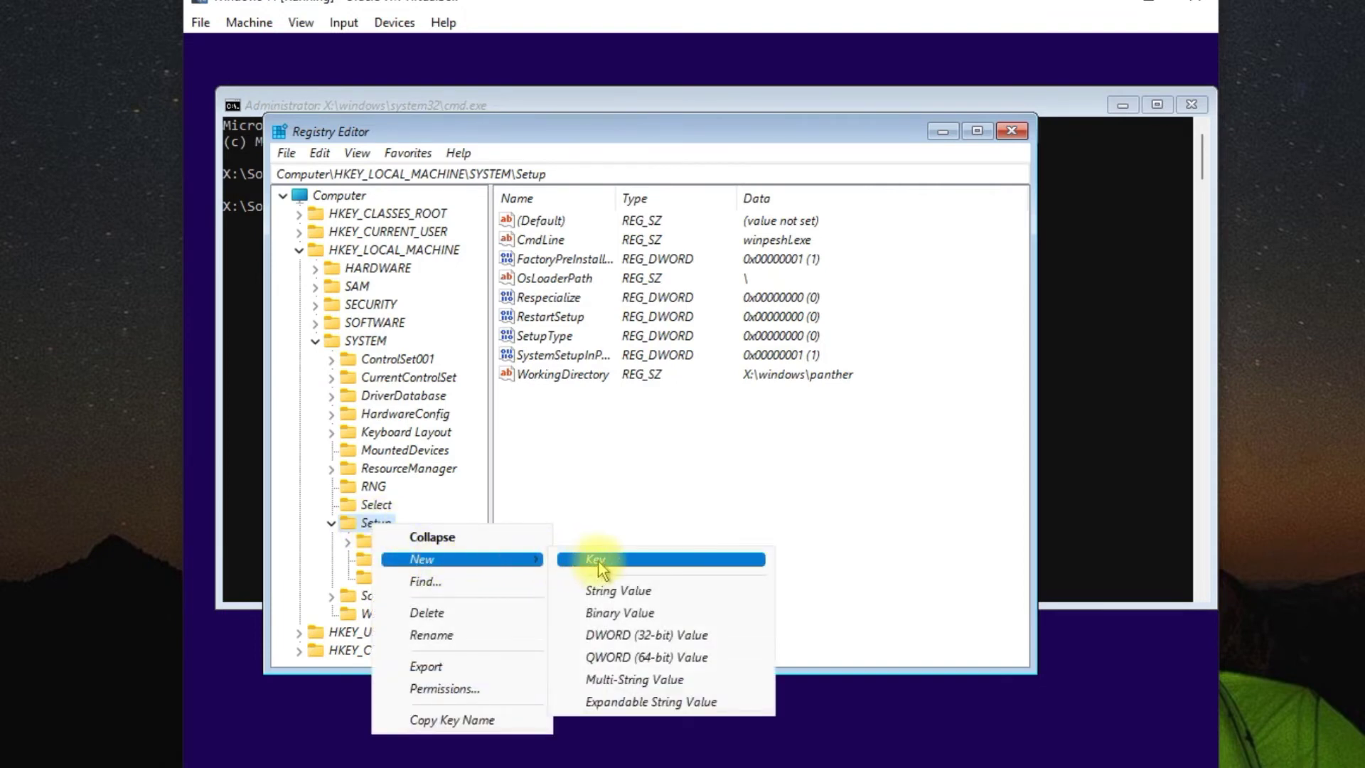
{"action": "left_click", "coordinate": [599, 559]}
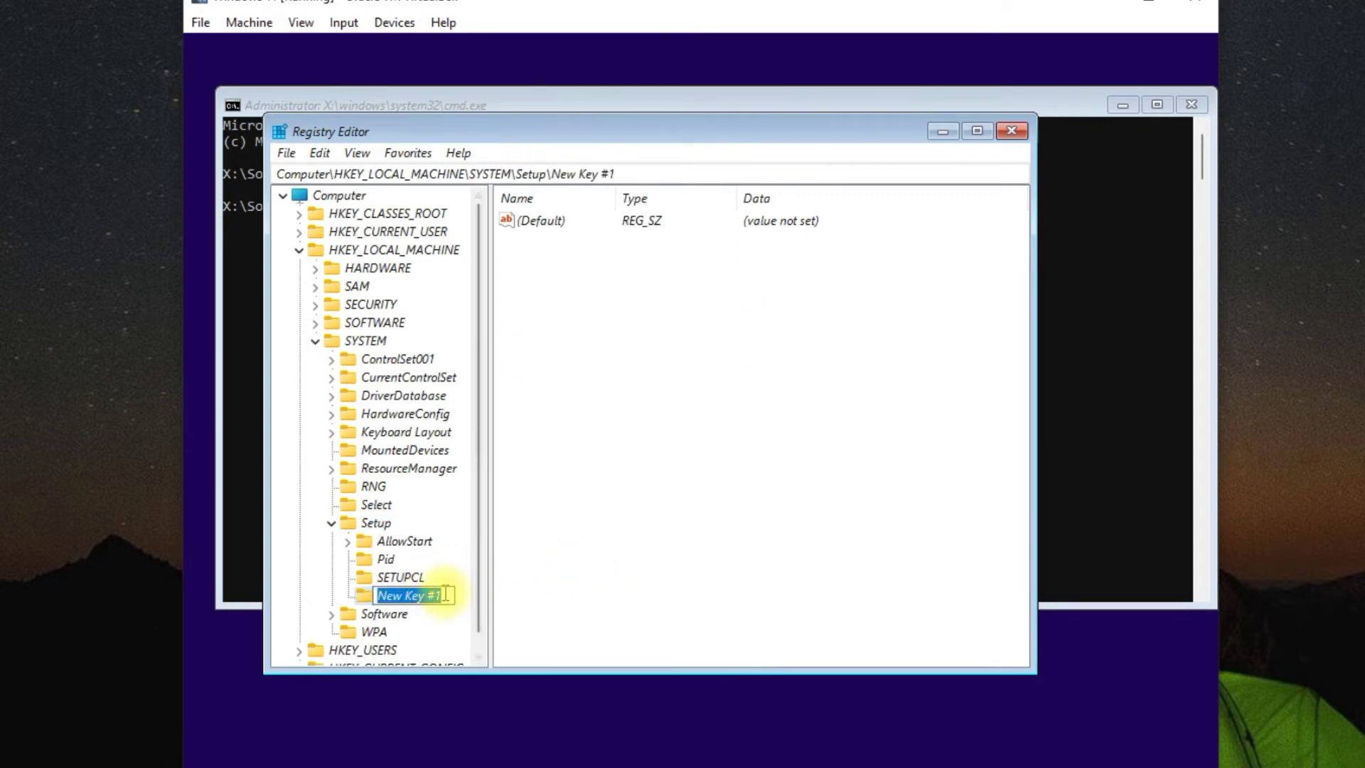
{"action": "type", "text": "L"}
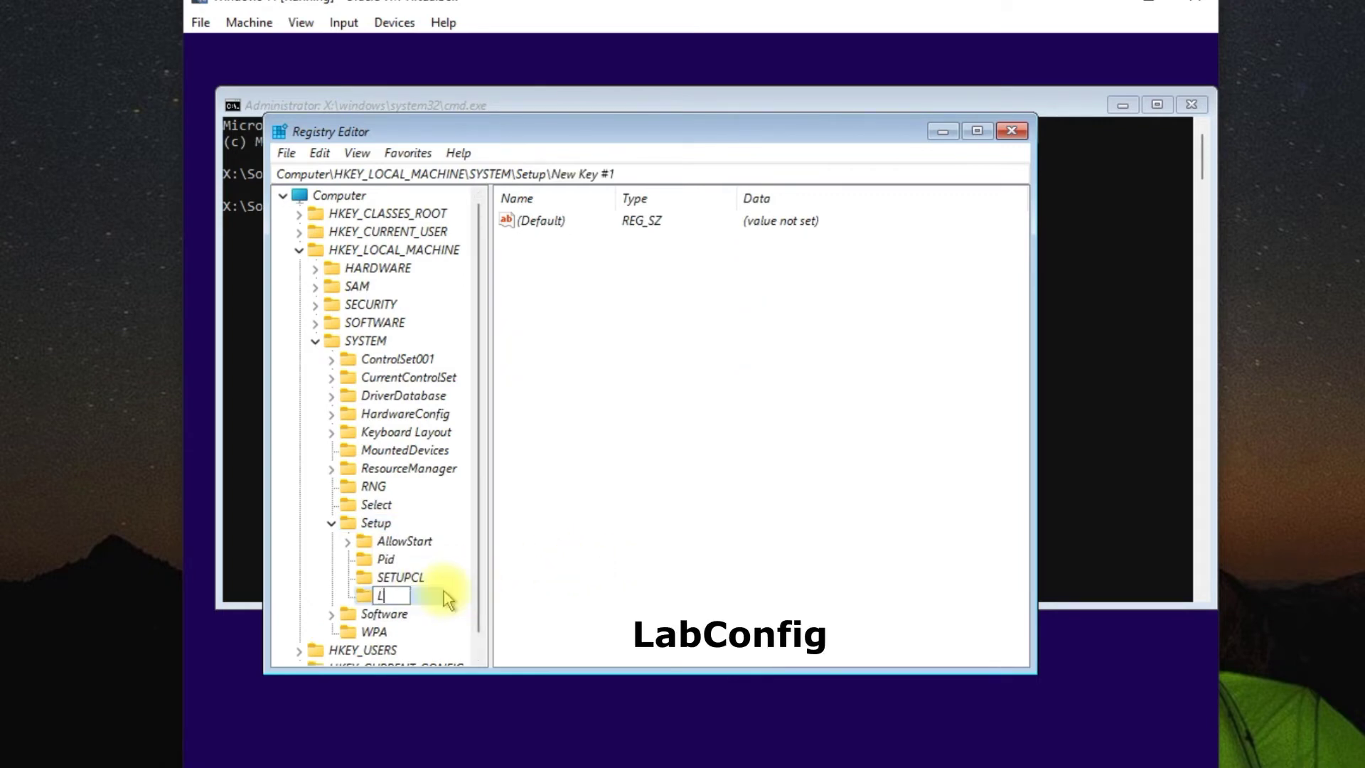
{"action": "type", "text": "abConfi"}
{"action": "type", "text": "g"}
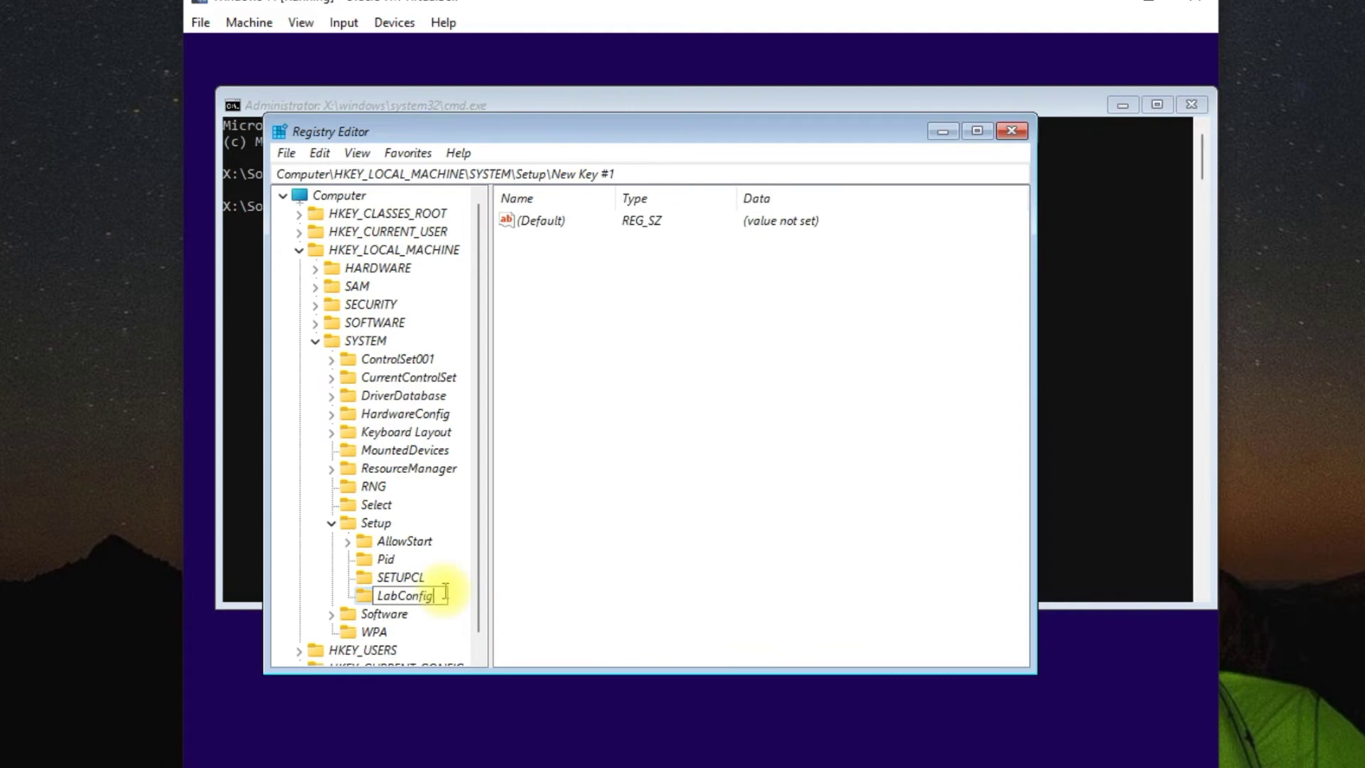
{"action": "key", "text": "Return"}
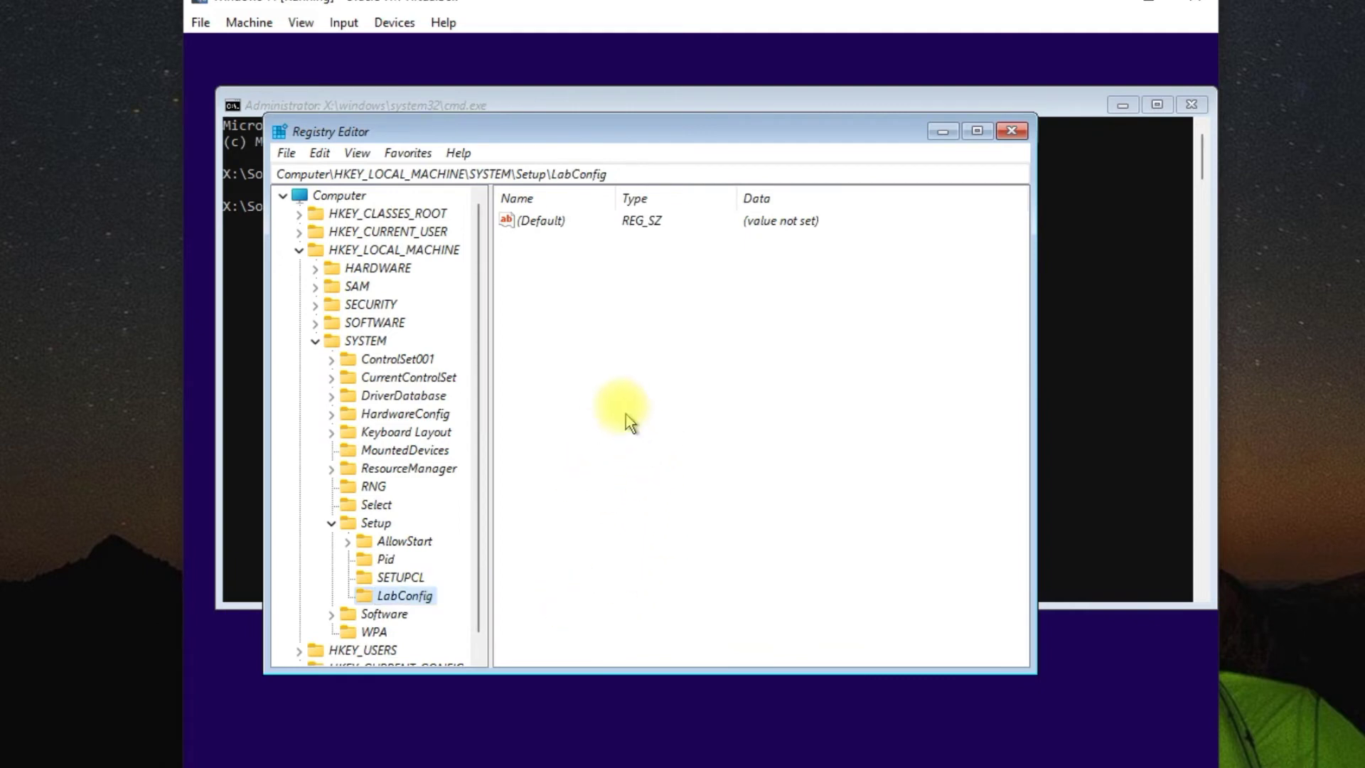
Add a DWORD (32-bit) value named BypassSecureBootCheck to the LabConfig key
{"action": "right_click", "coordinate": [560, 260]}
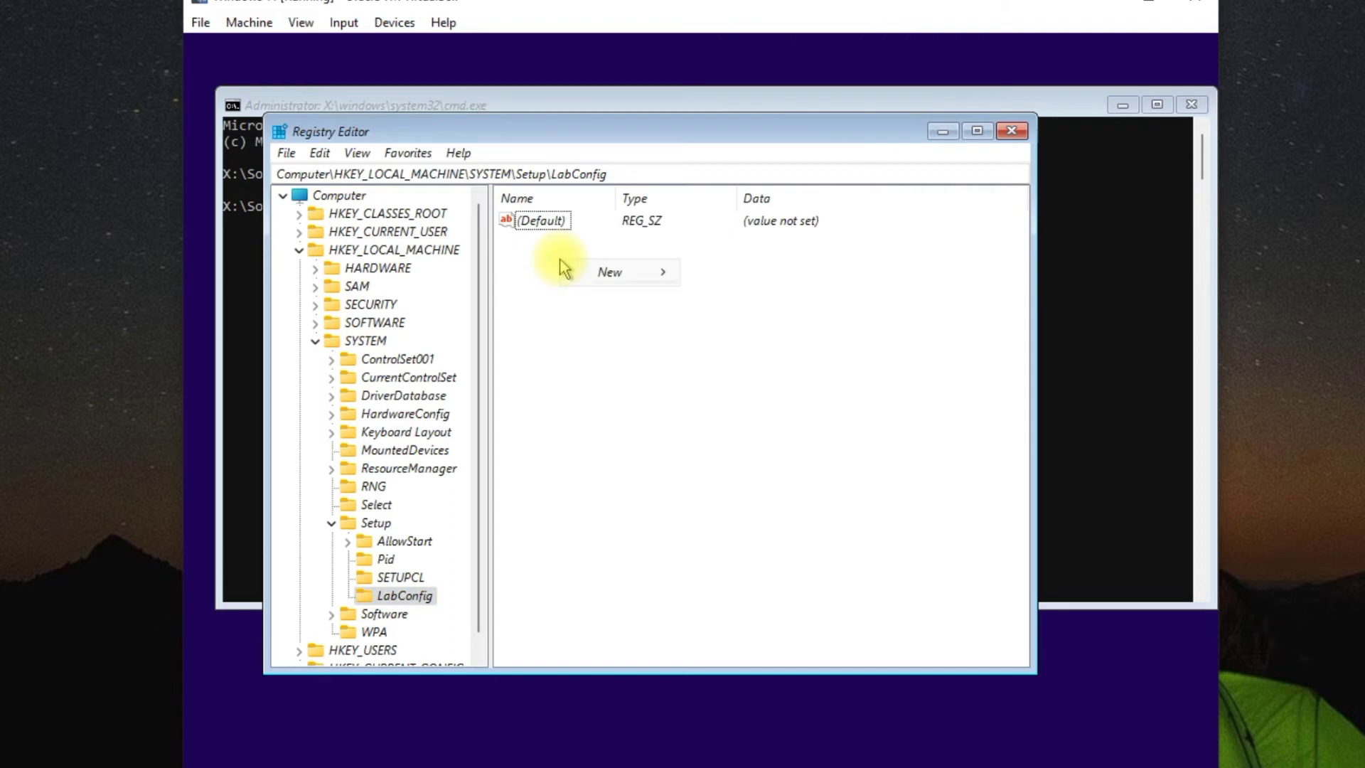
{"action": "mouse_move", "coordinate": [576, 279]}
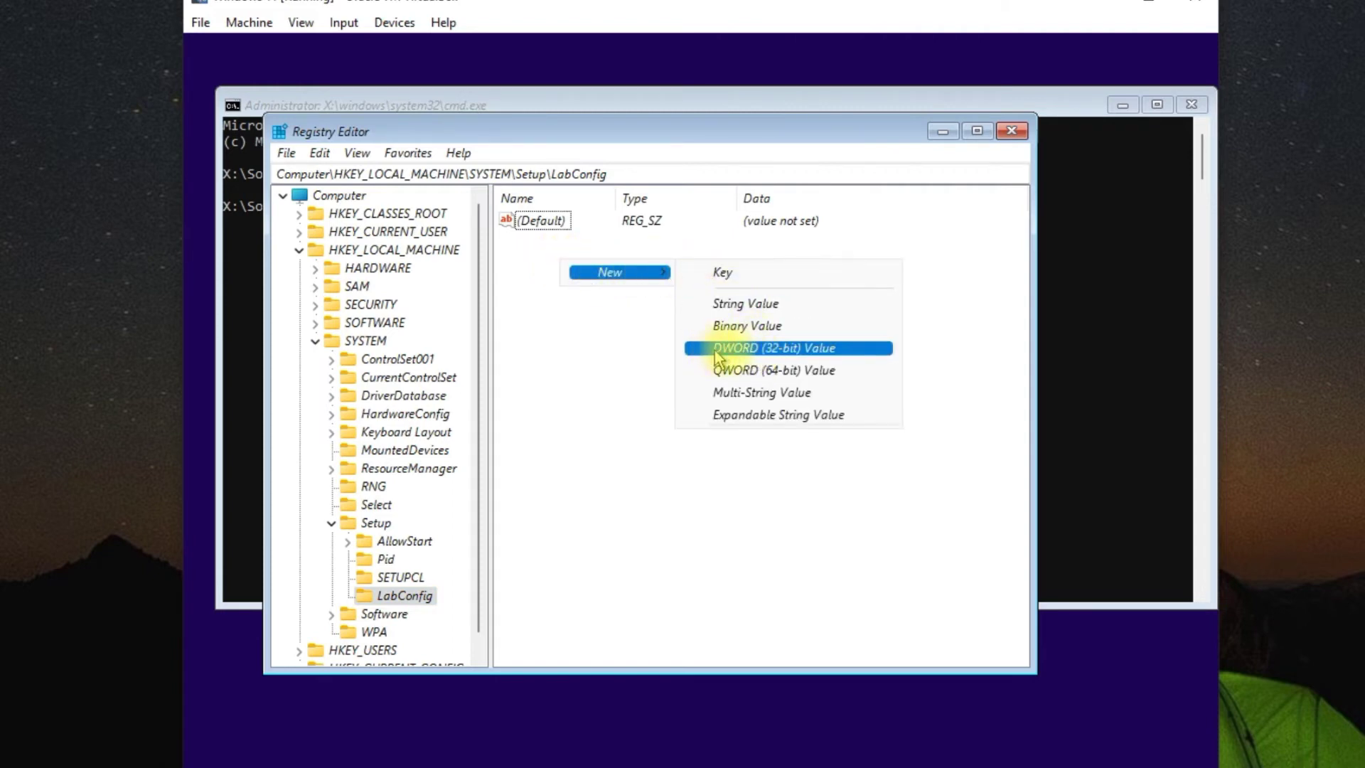
{"action": "left_click", "coordinate": [859, 347]}
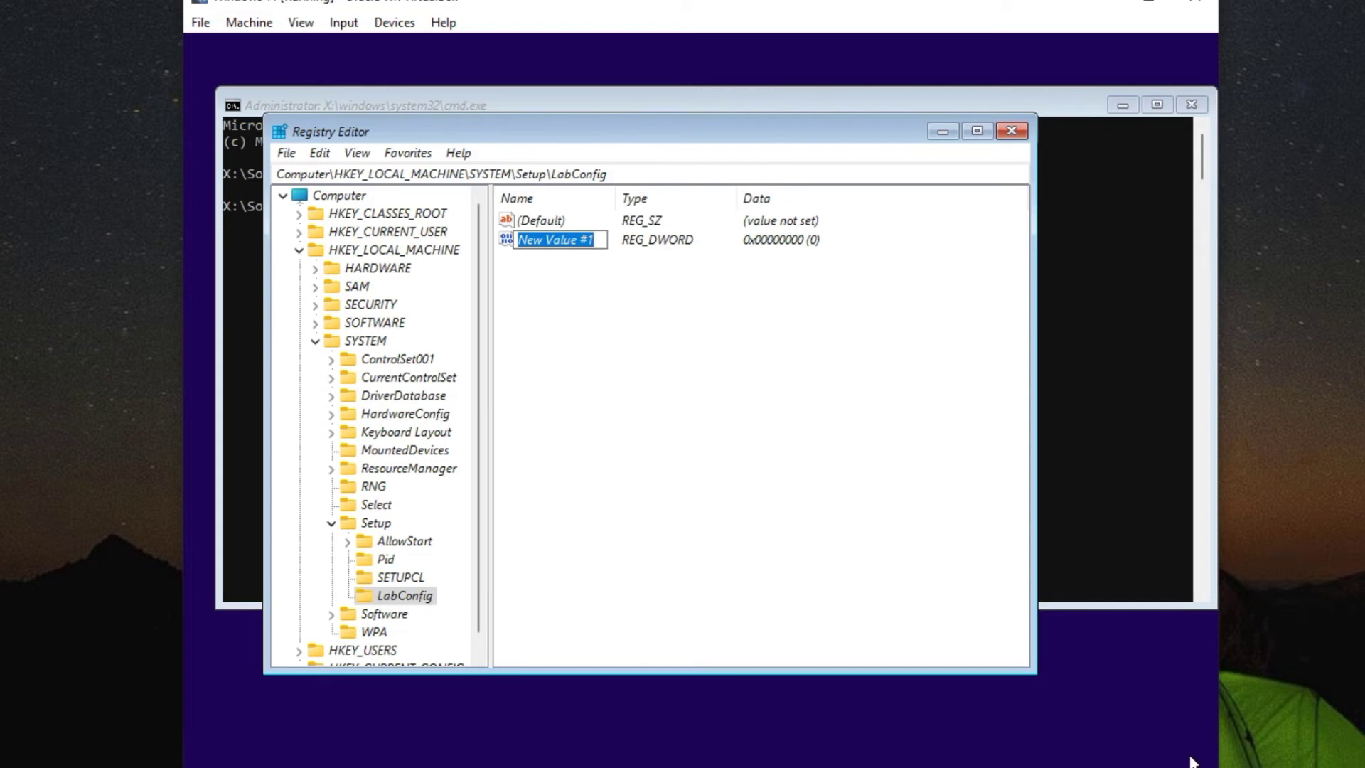
{"action": "right_click", "coordinate": [555, 242]}
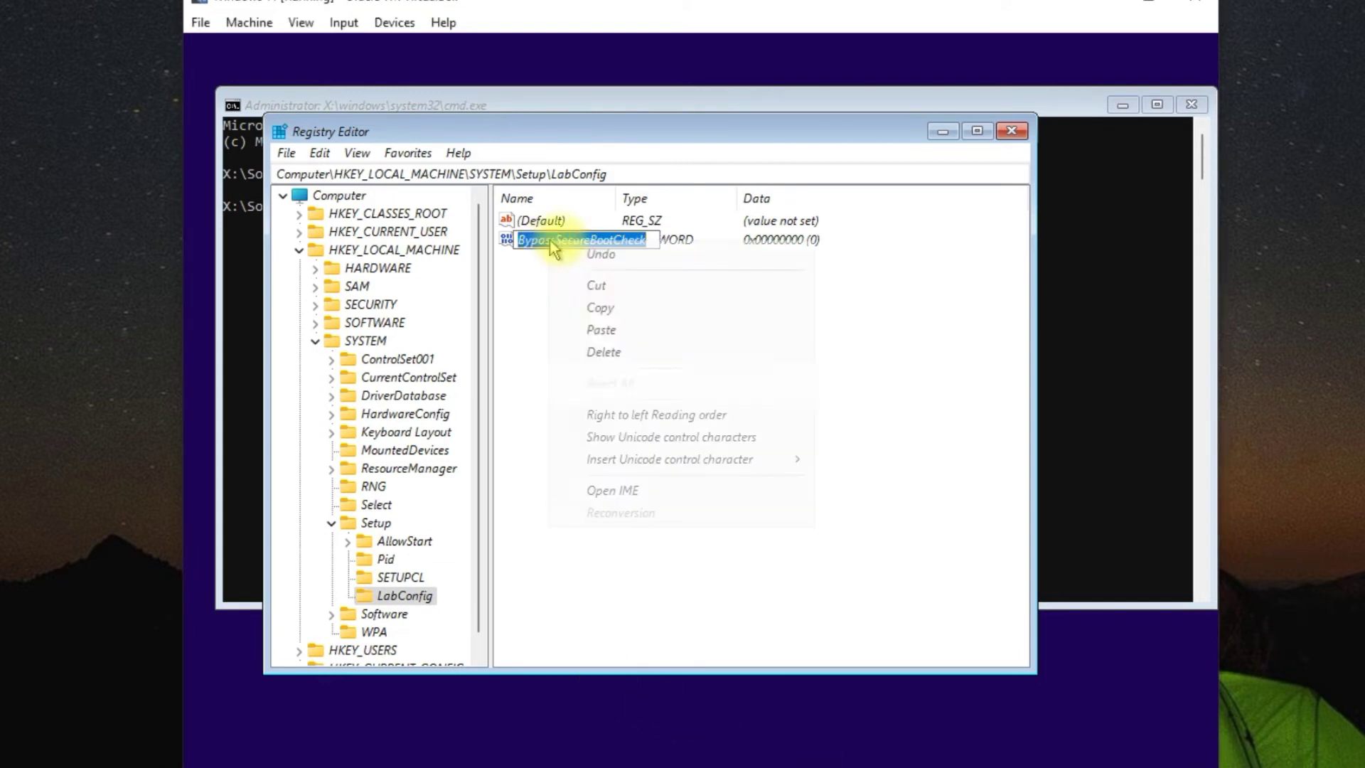
{"action": "left_click", "coordinate": [616, 332]}
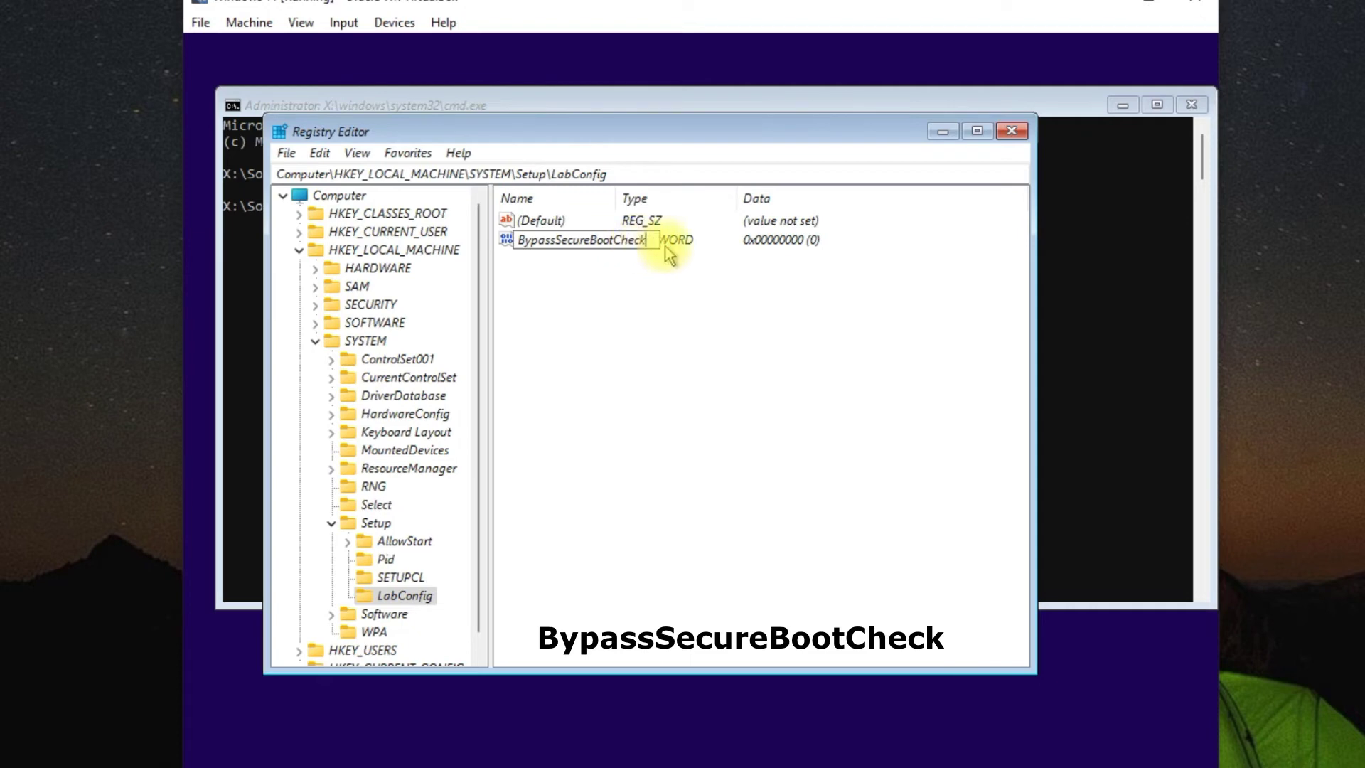
{"action": "key", "text": "Return"}
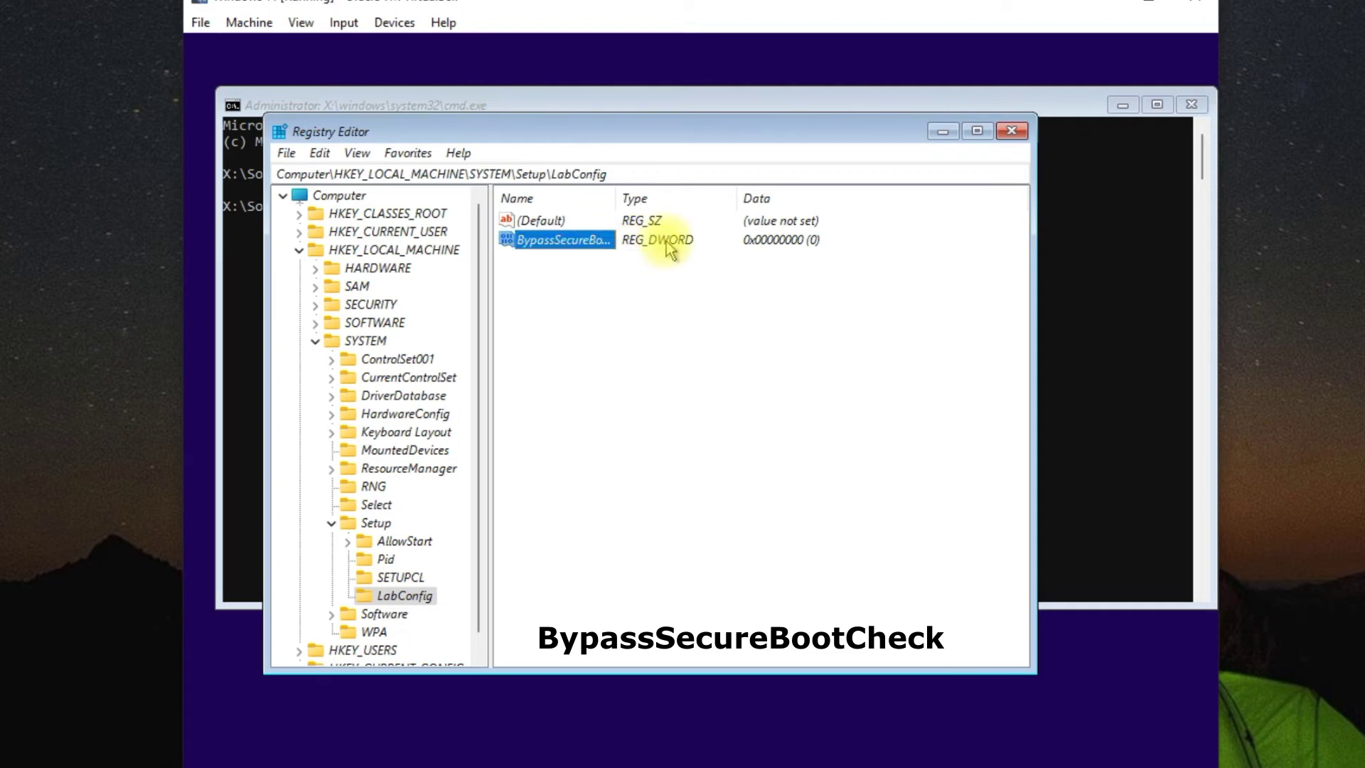
Set the value data of BypassSecureBootCheck to 00000001
{"action": "double_click", "coordinate": [540, 242]}
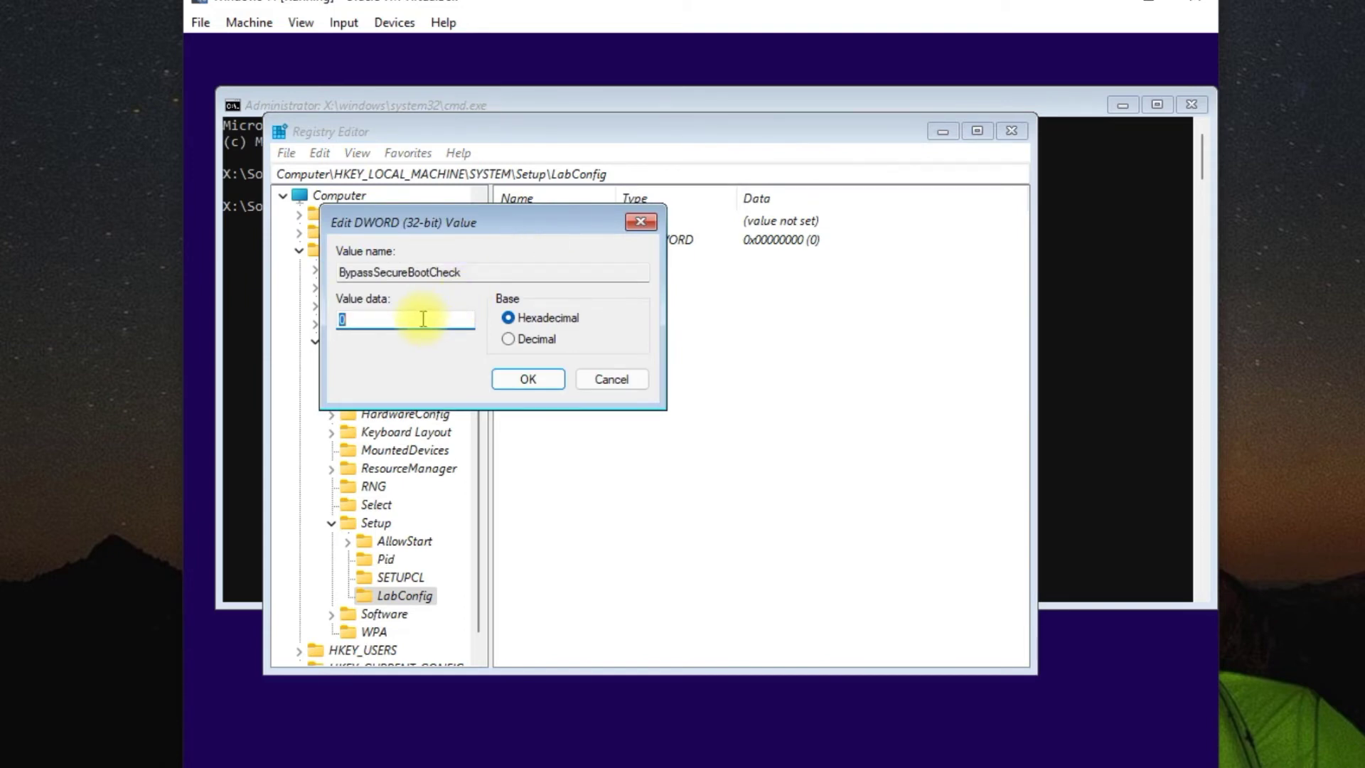
{"action": "left_click", "coordinate": [423, 319]}
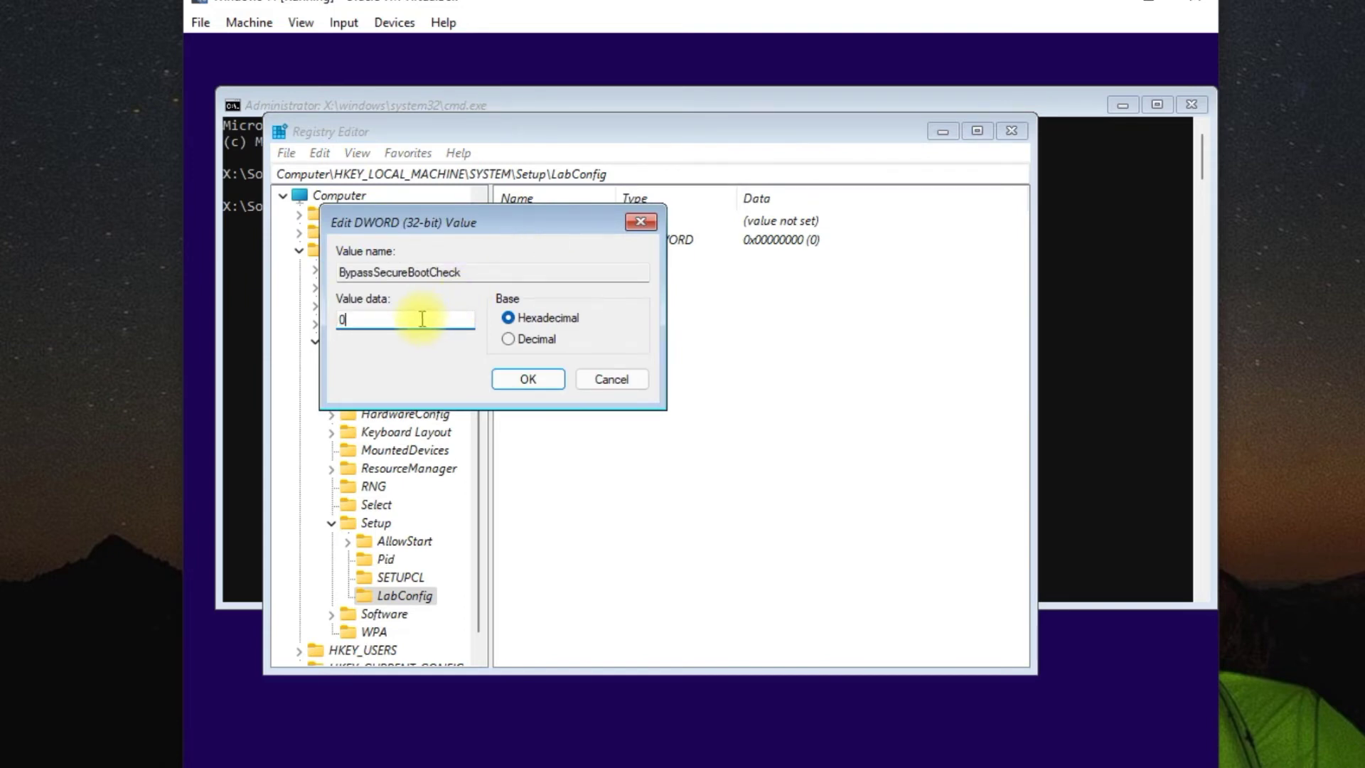
{"action": "double_click", "coordinate": [350, 317]}
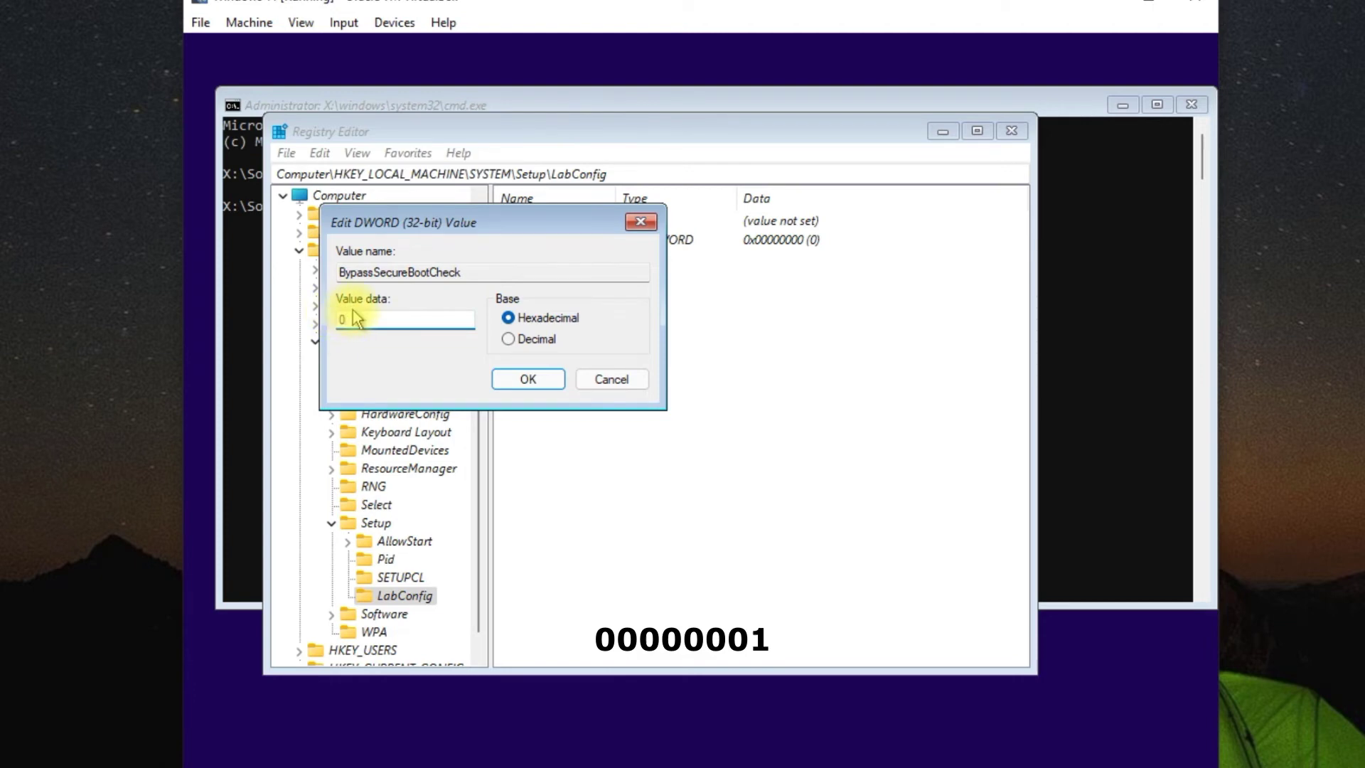
{"action": "type", "text": "0000001"}
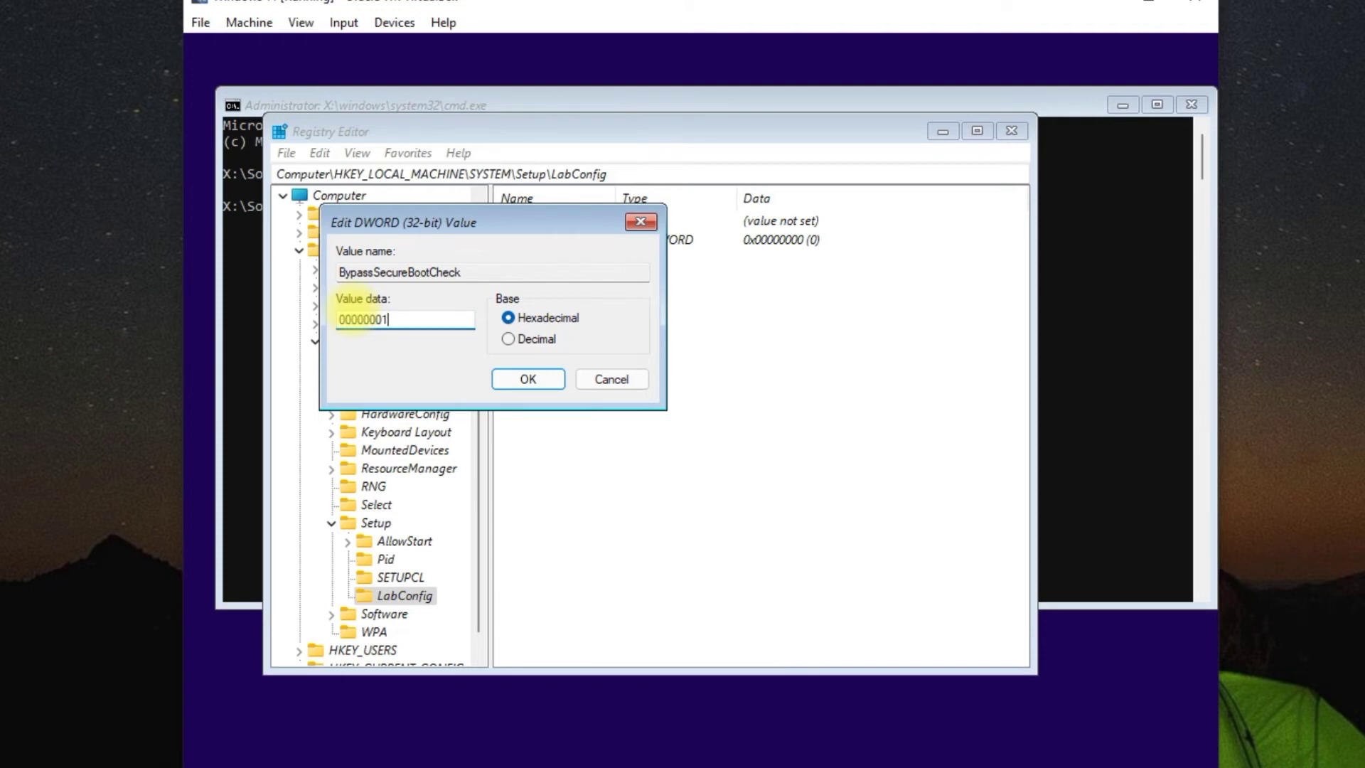
{"action": "left_click", "coordinate": [530, 382]}
Add a second DWORD (32-bit) value named BypassTPMCheck to the LabConfig key
{"action": "right_click", "coordinate": [569, 298]}
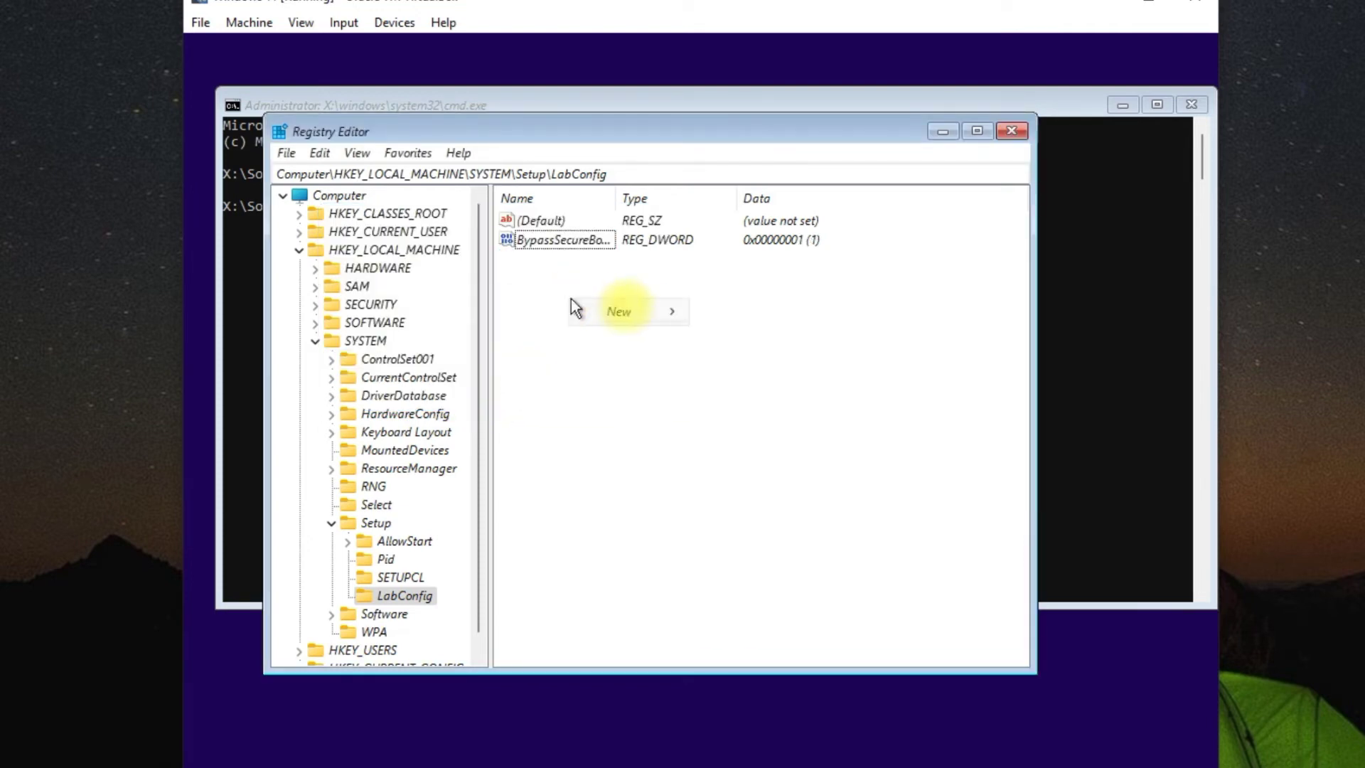
{"action": "mouse_move", "coordinate": [648, 319]}
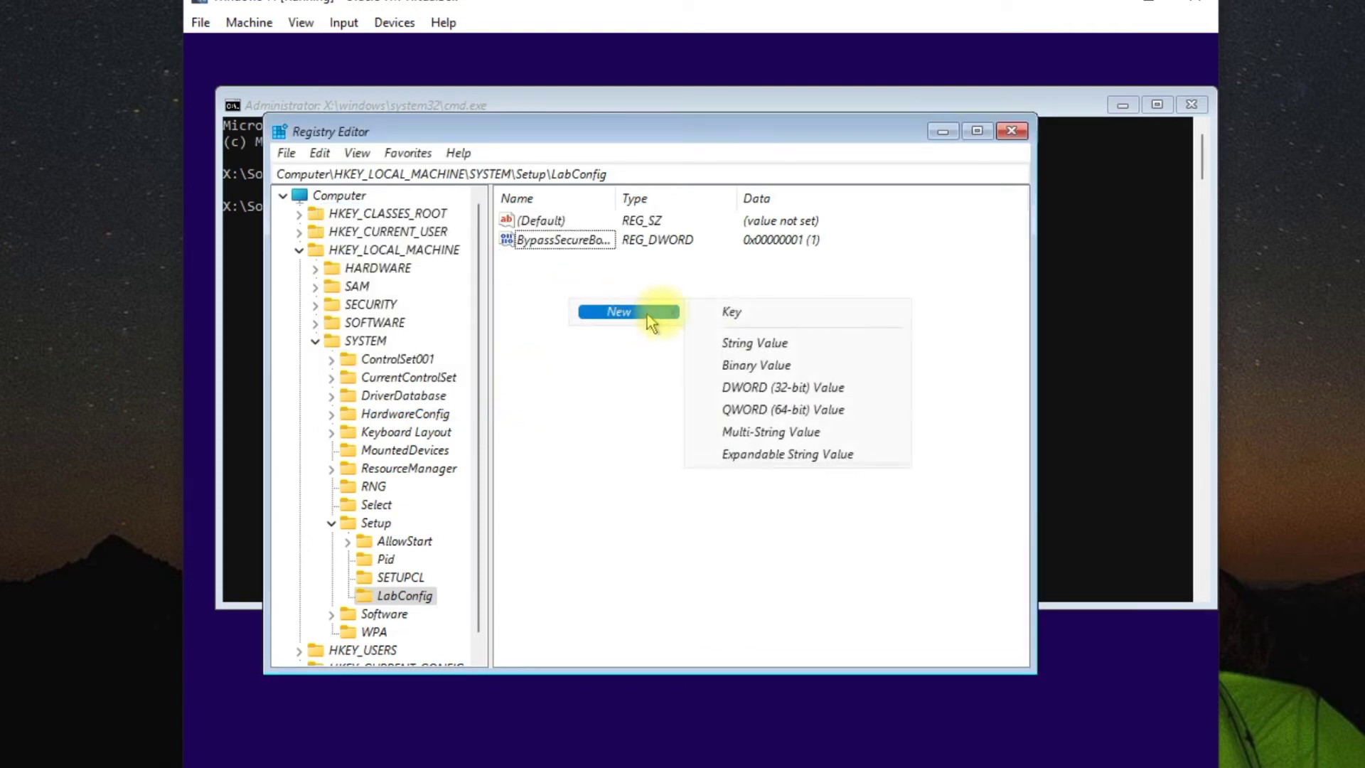
{"action": "left_click", "coordinate": [730, 388]}
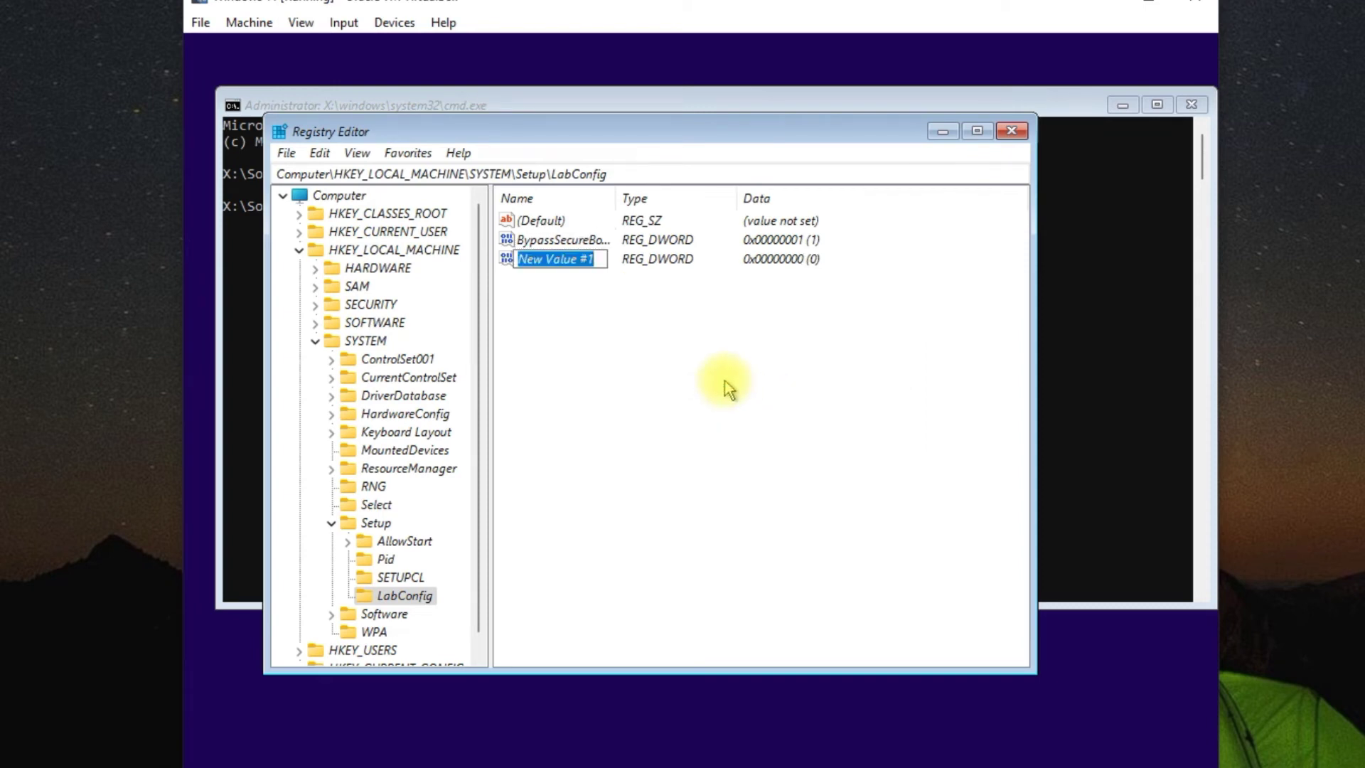
{"action": "type", "text": "Bypass"}
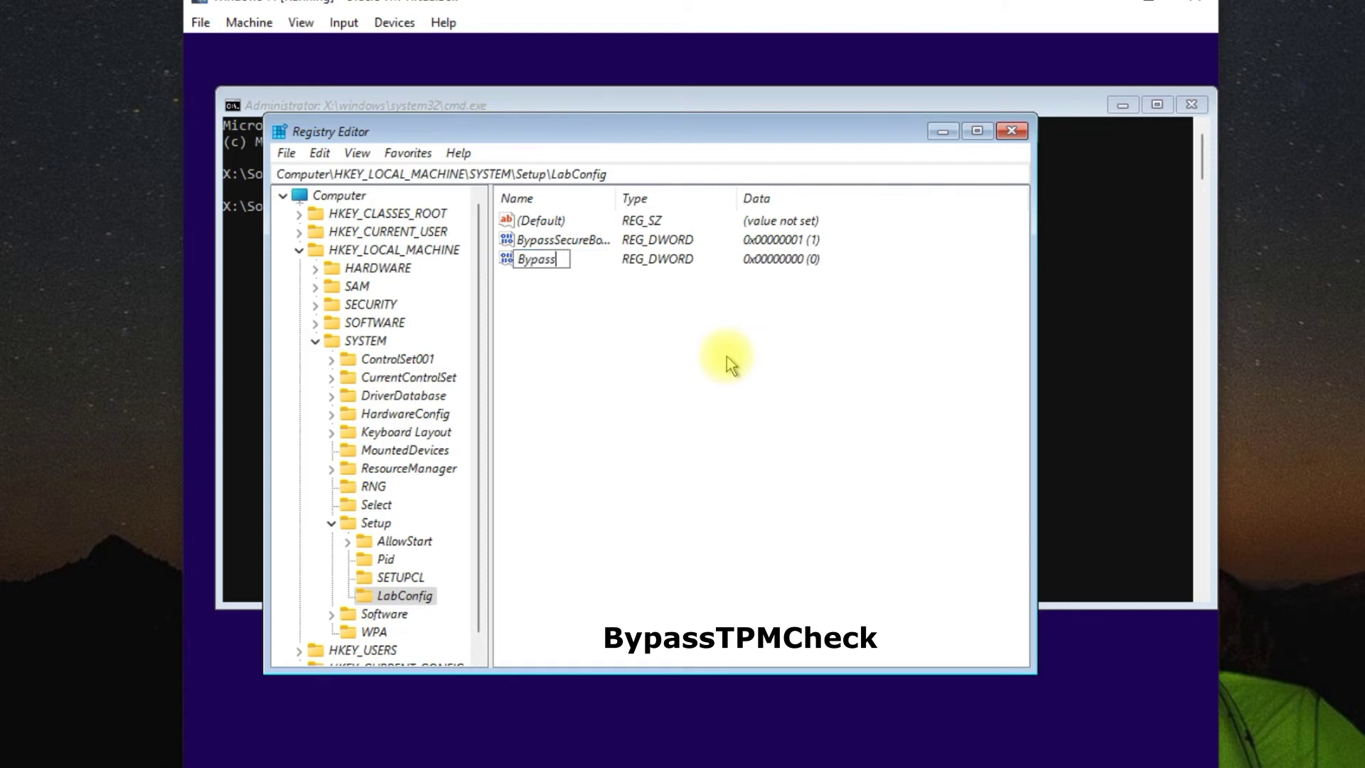
{"action": "type", "text": "TPMCheck"}
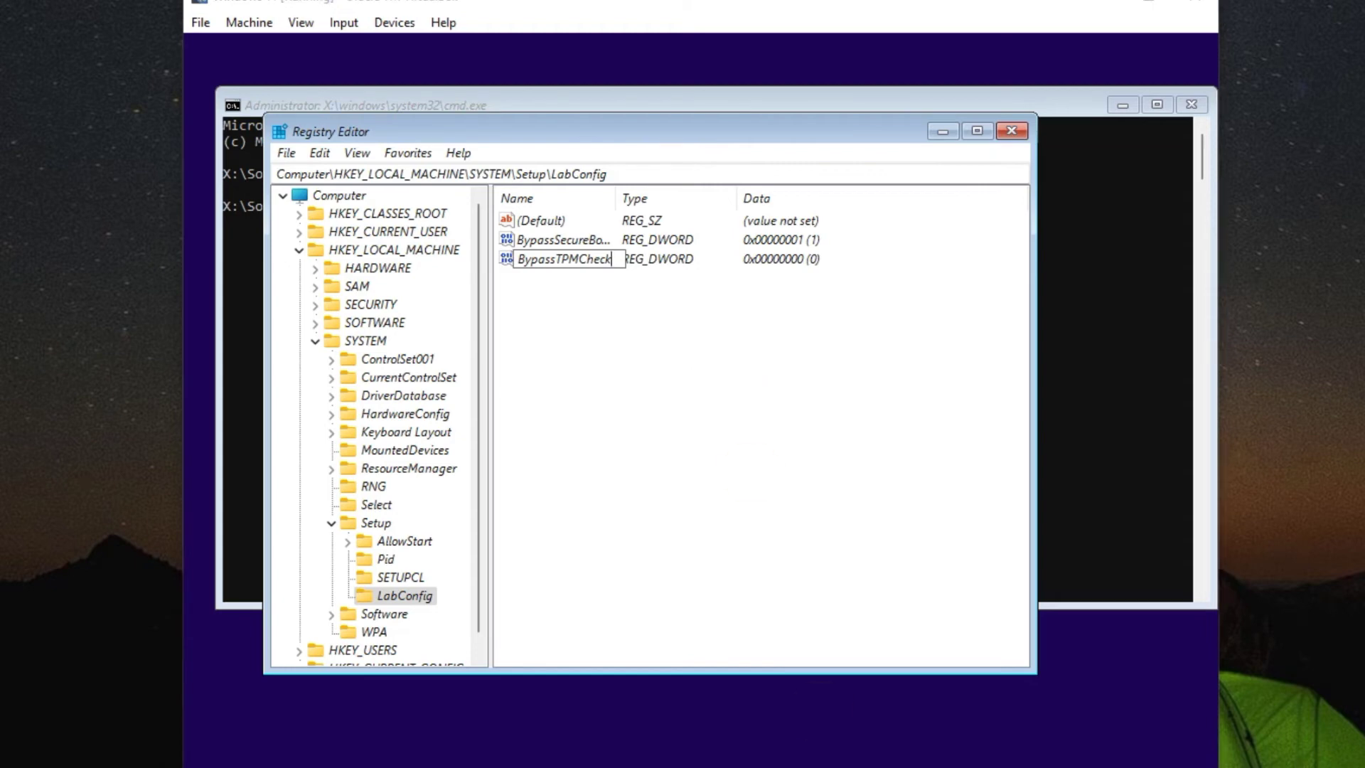
{"action": "left_click", "coordinate": [639, 260]}
Set the value data of BypassTPMCheck to 00000001, and close the Registry Editor and the command prompt
{"action": "double_click", "coordinate": [542, 259]}
{"action": "left_click", "coordinate": [340, 322]}
{"action": "type", "text": "00000001"}
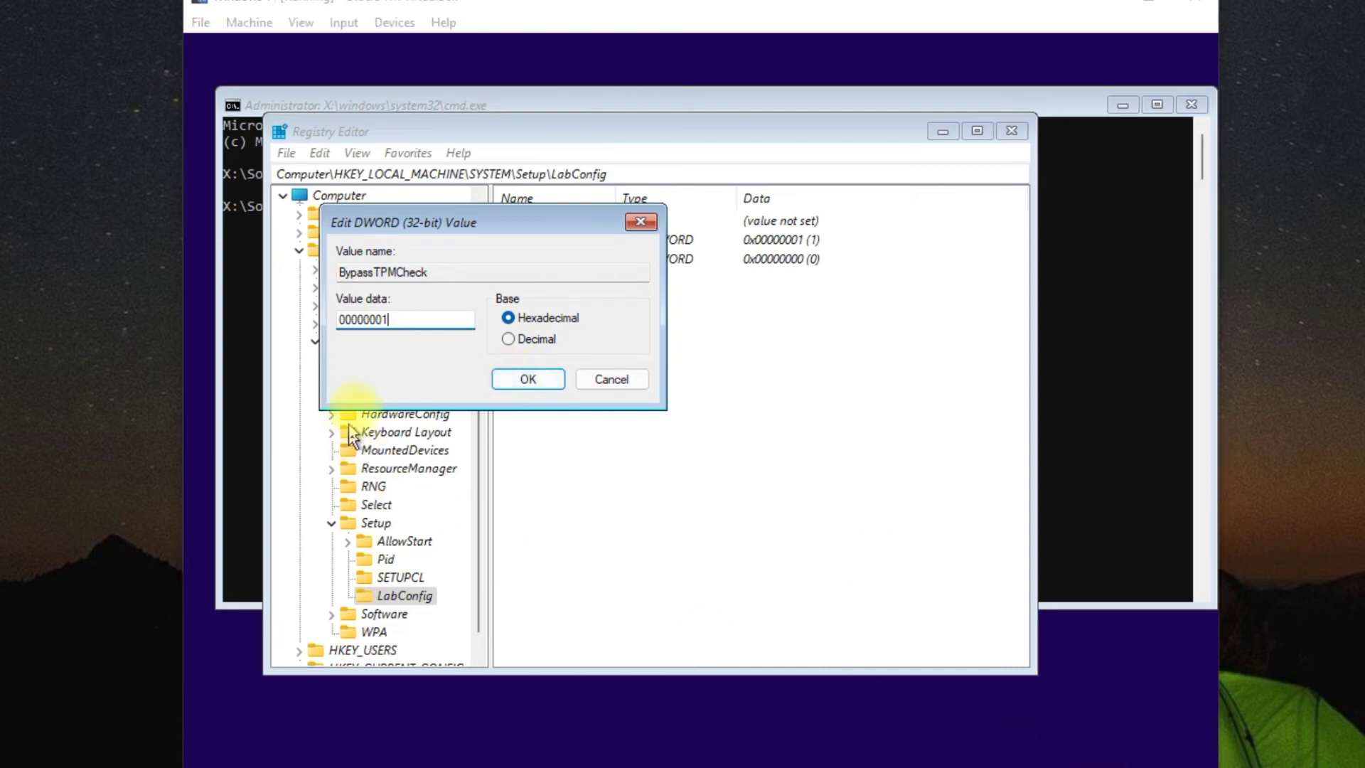
{"action": "left_click", "coordinate": [523, 379]}
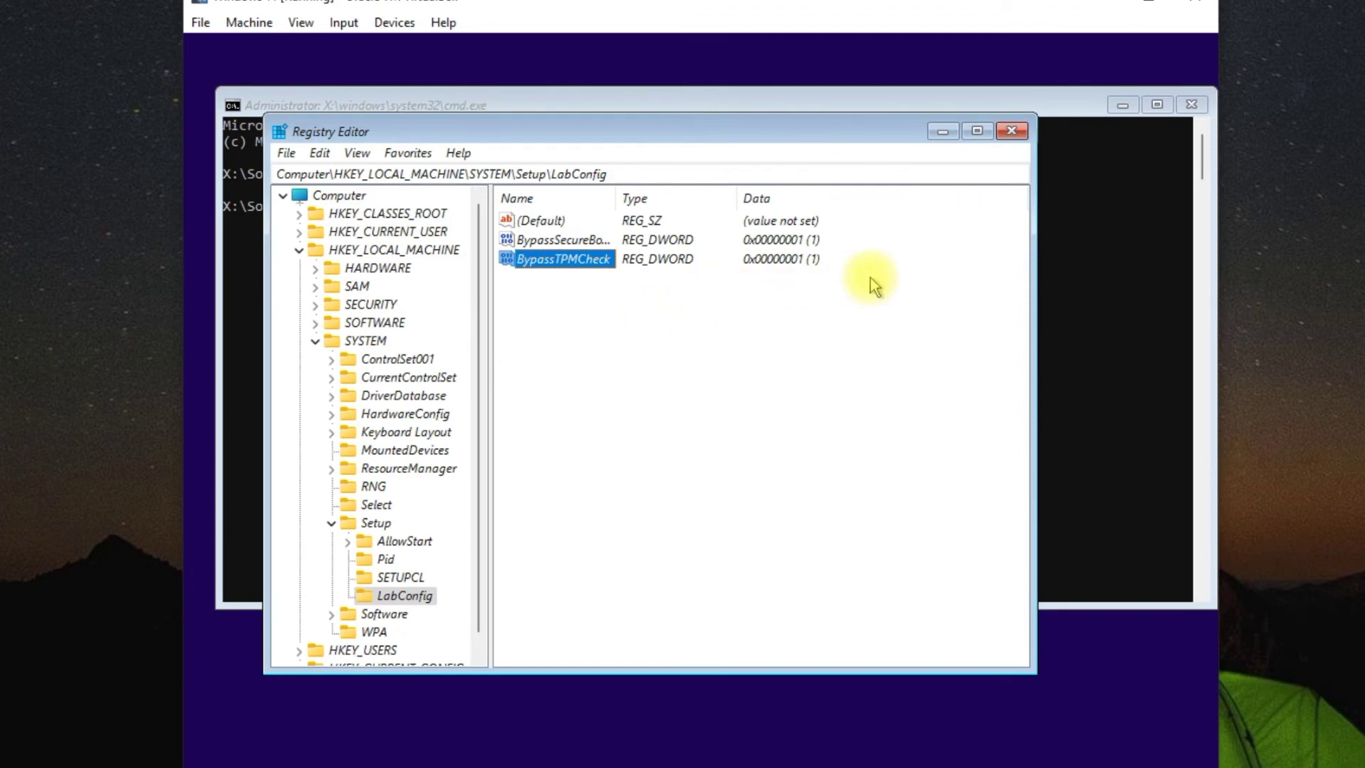
{"action": "left_click", "coordinate": [1004, 134]}
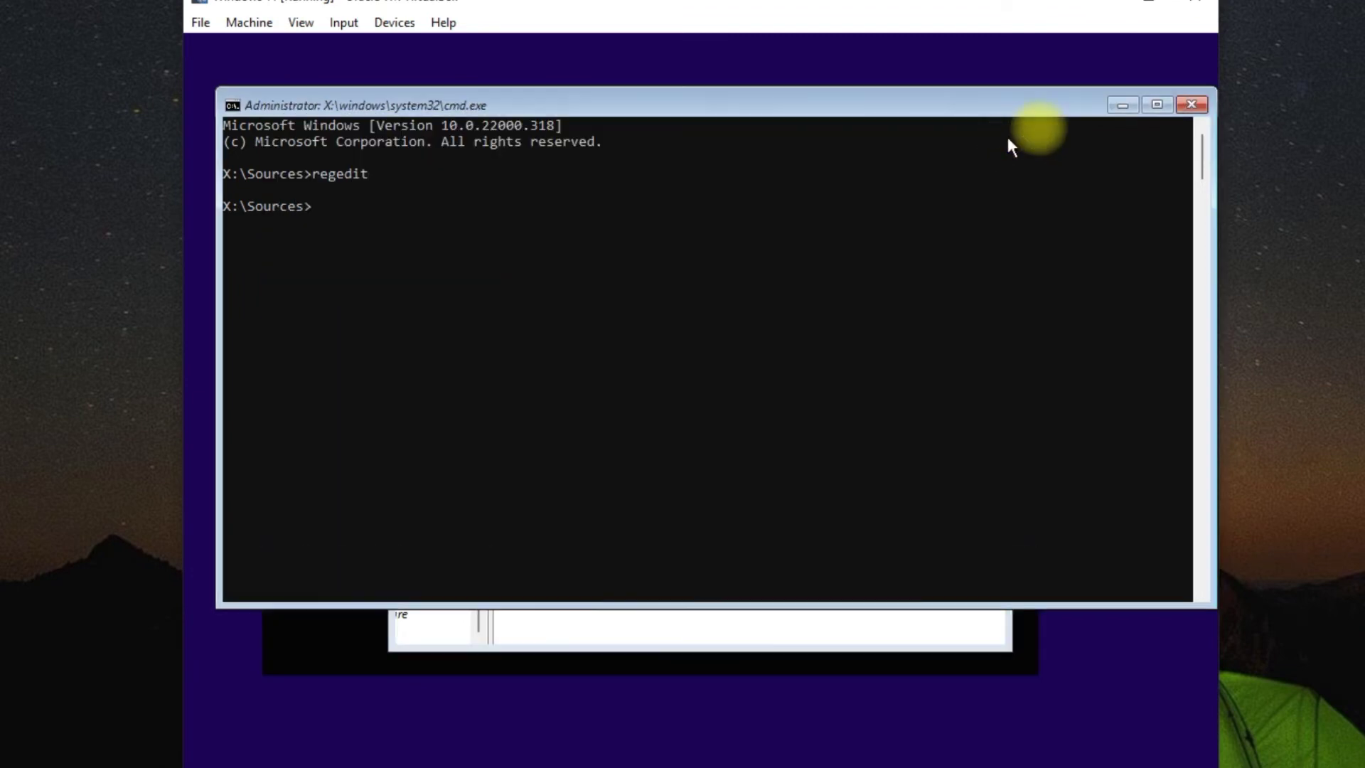
{"action": "left_click", "coordinate": [1190, 107]}
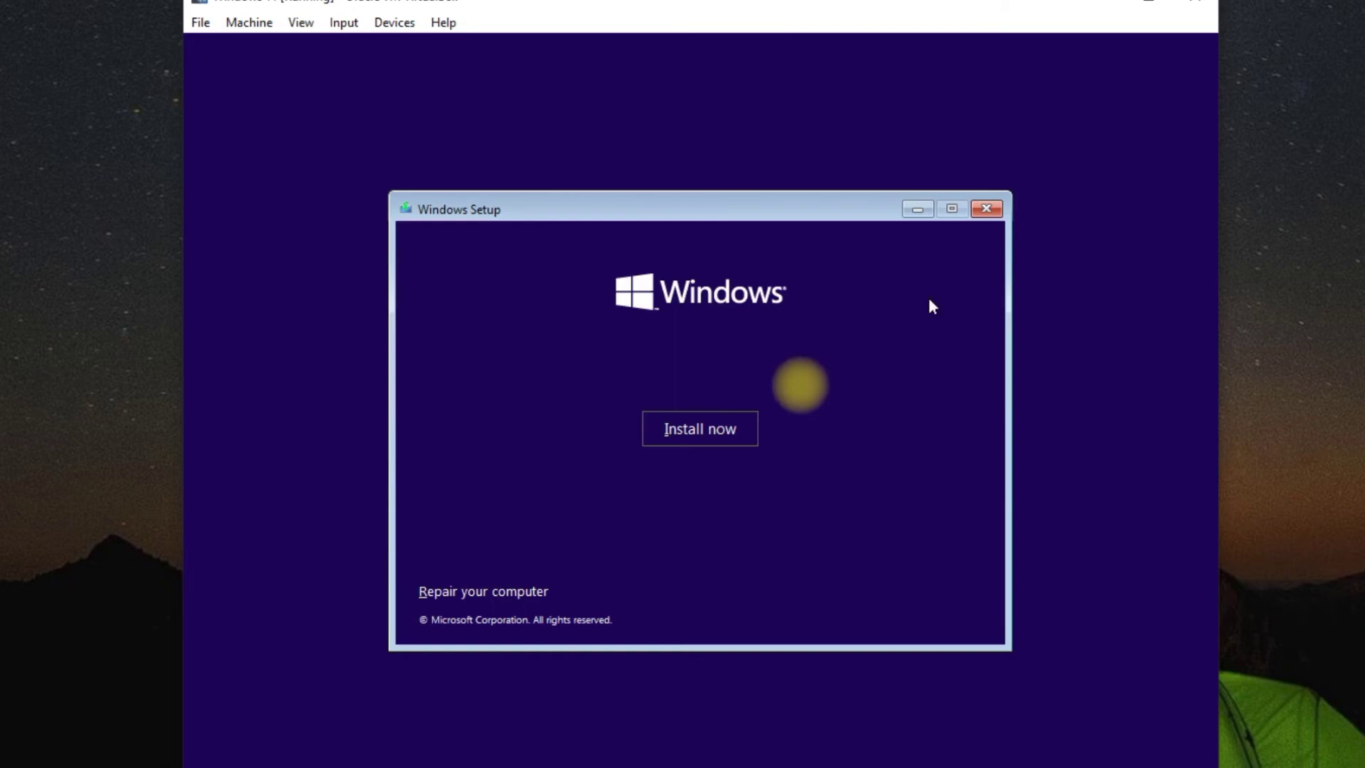
Start the Windows installation again without a product key and choose Windows 11 Pro as the edition
{"action": "left_click", "coordinate": [715, 430]}
{"action": "left_click", "coordinate": [732, 595]}
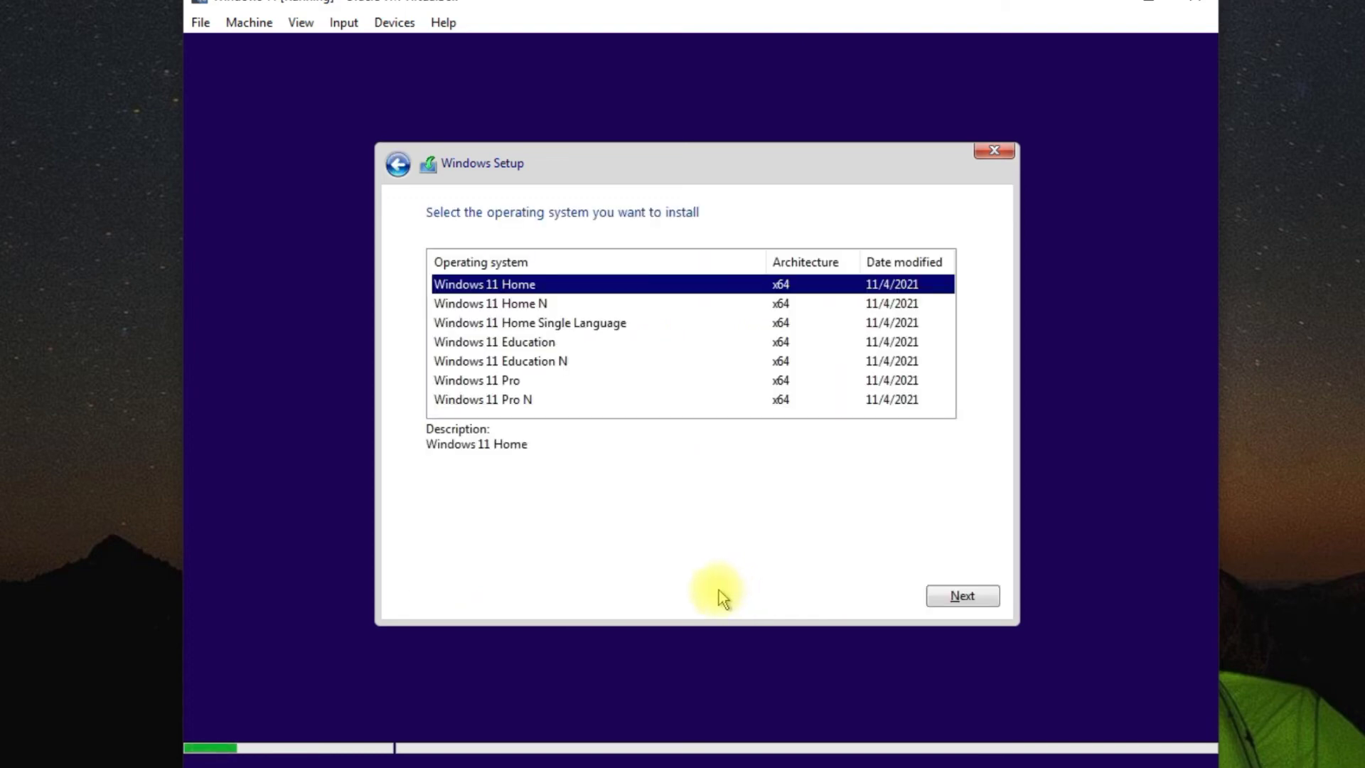
{"action": "left_click", "coordinate": [509, 384]}
{"action": "left_click", "coordinate": [947, 598]}
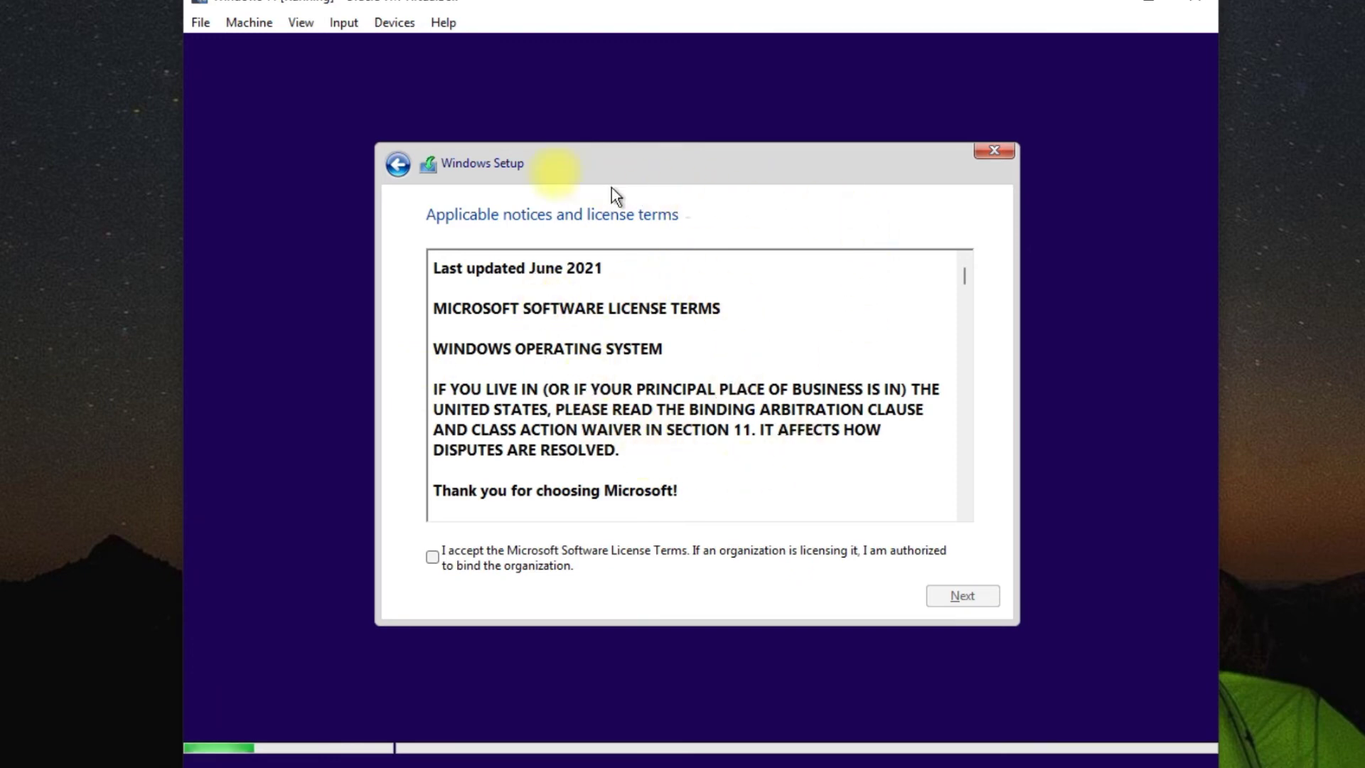
Accept the license terms and run a custom Windows-only installation on the unallocated space of Drive 0
{"action": "left_click", "coordinate": [444, 557]}
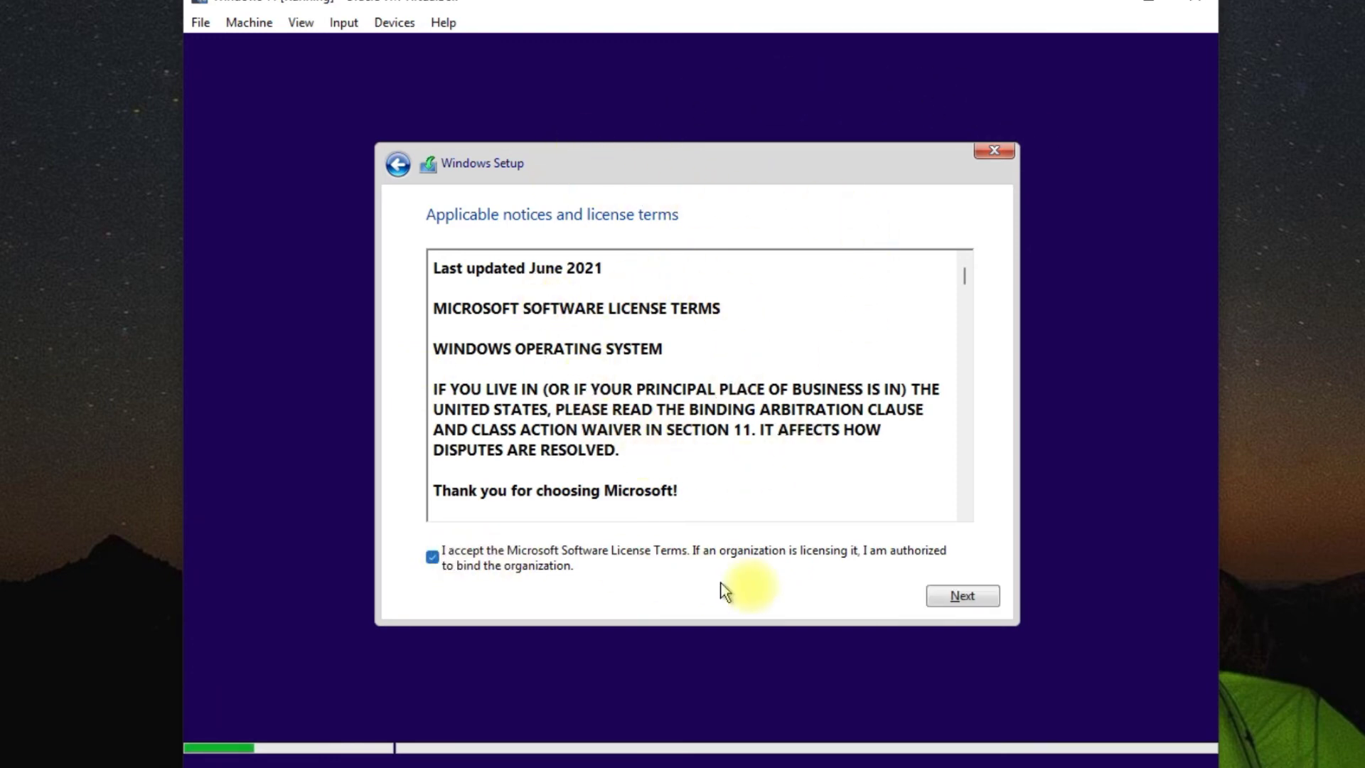
{"action": "left_click", "coordinate": [960, 597]}
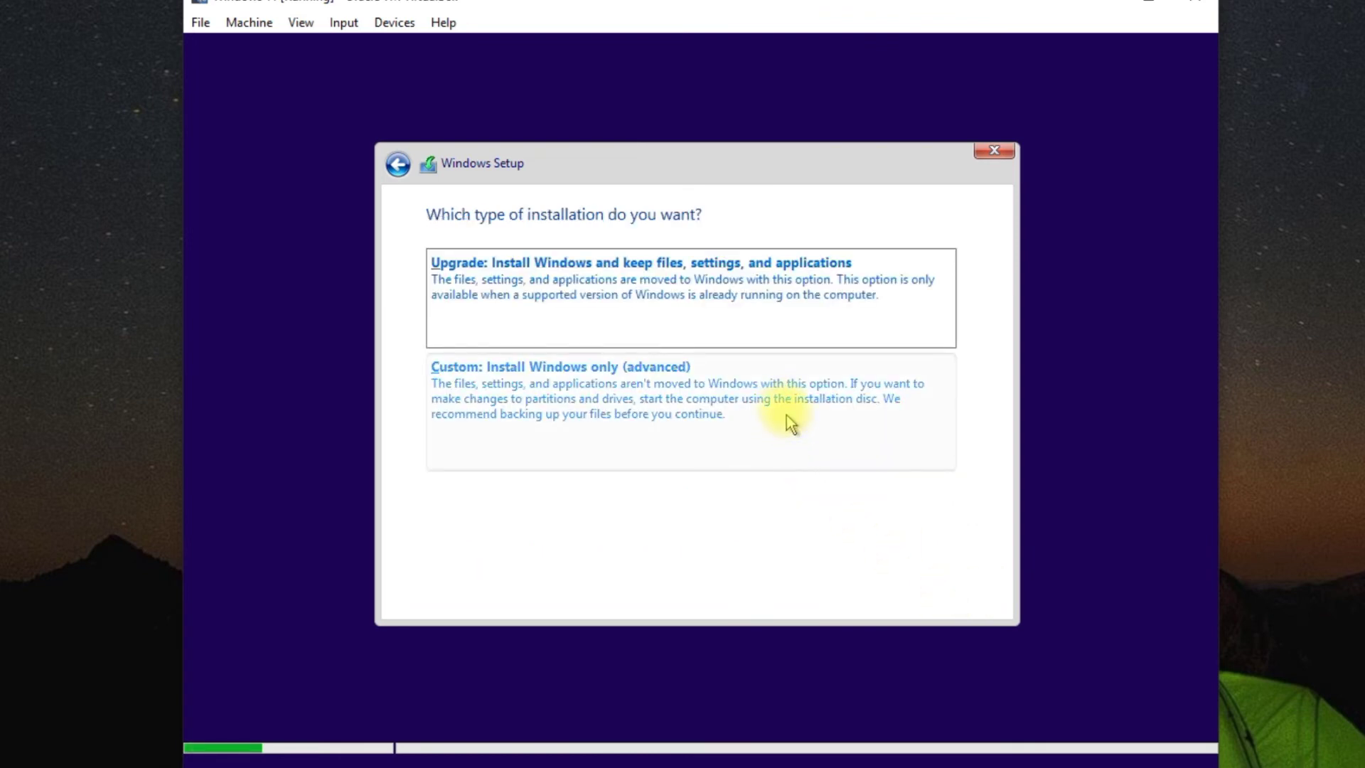
{"action": "left_click", "coordinate": [603, 395]}
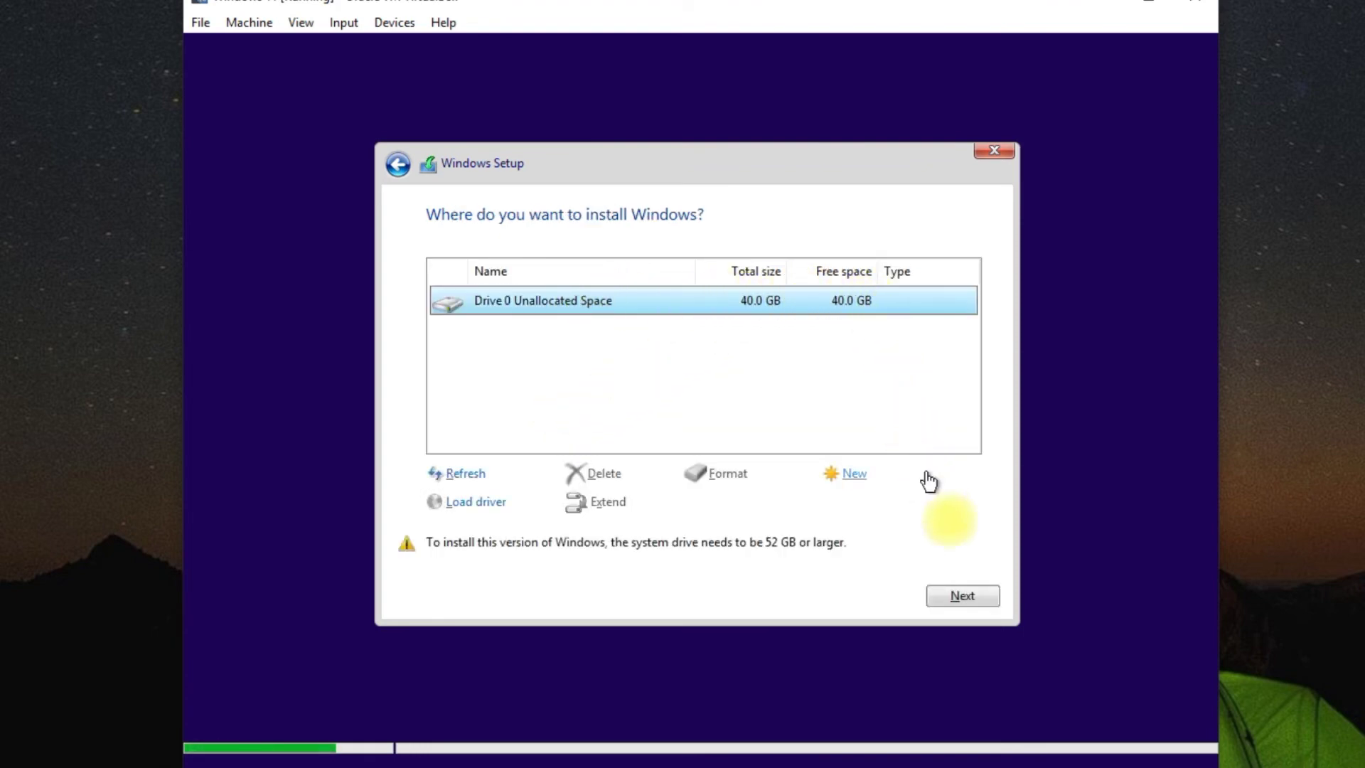
{"action": "left_click", "coordinate": [969, 593]}
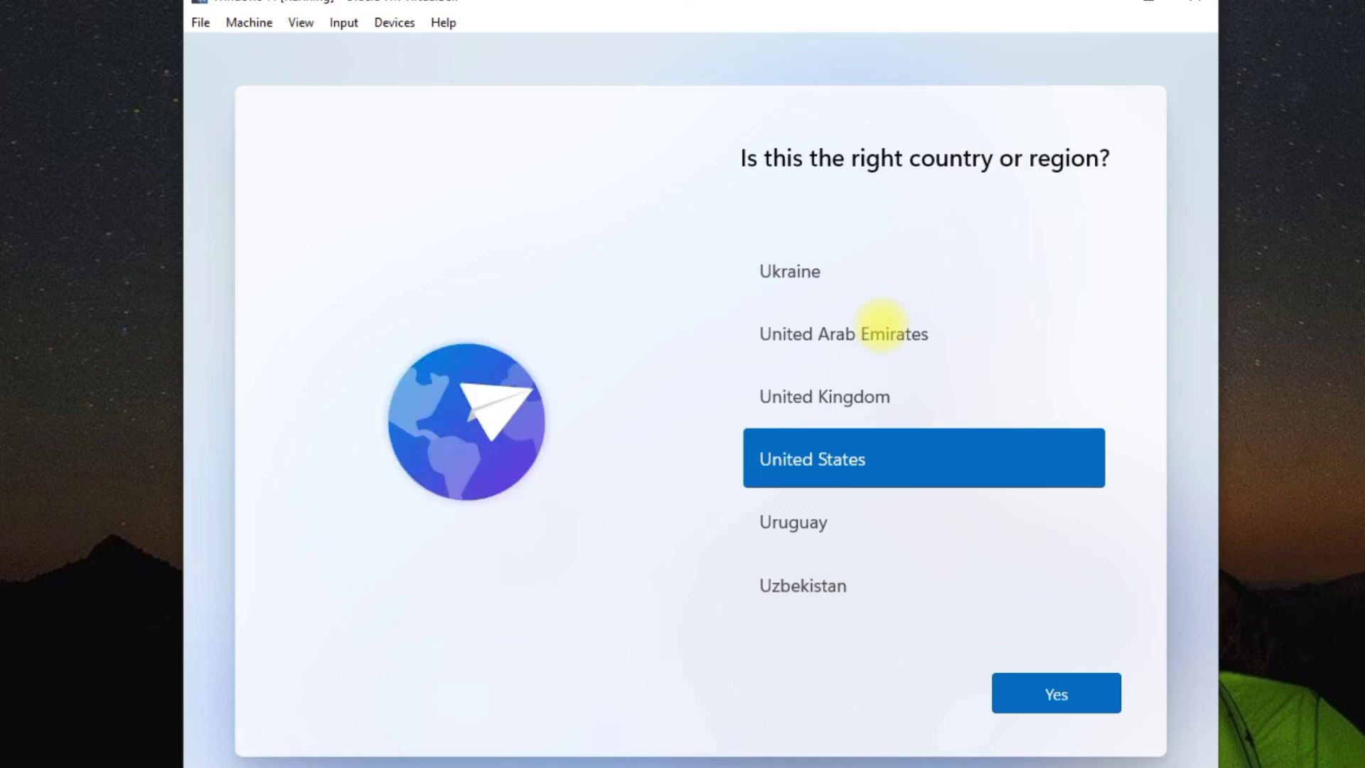
Confirm United States as the country or region and choose Italian as the keyboard layout
{"action": "key", "text": "Return"}
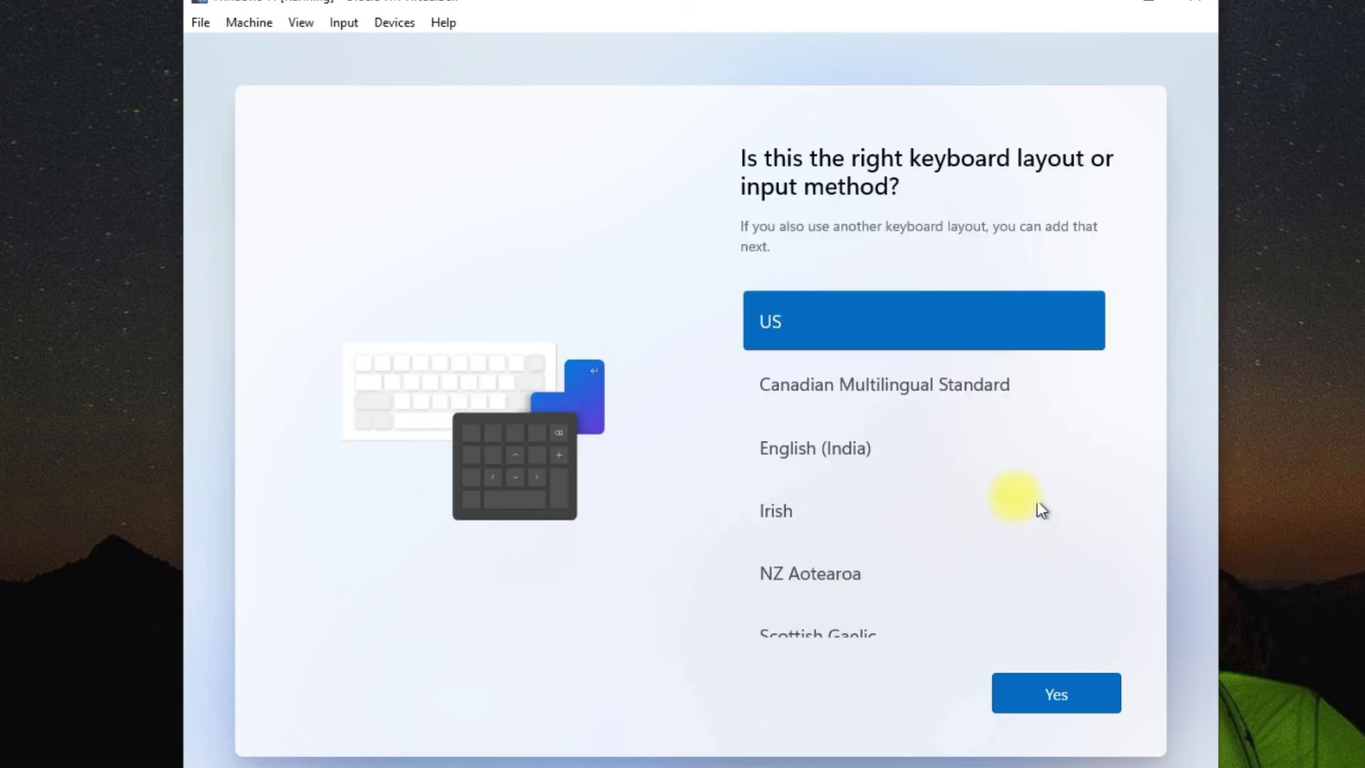
{"action": "scroll", "coordinate": [1018, 500], "scroll_direction": "down", "scroll_amount": 6}
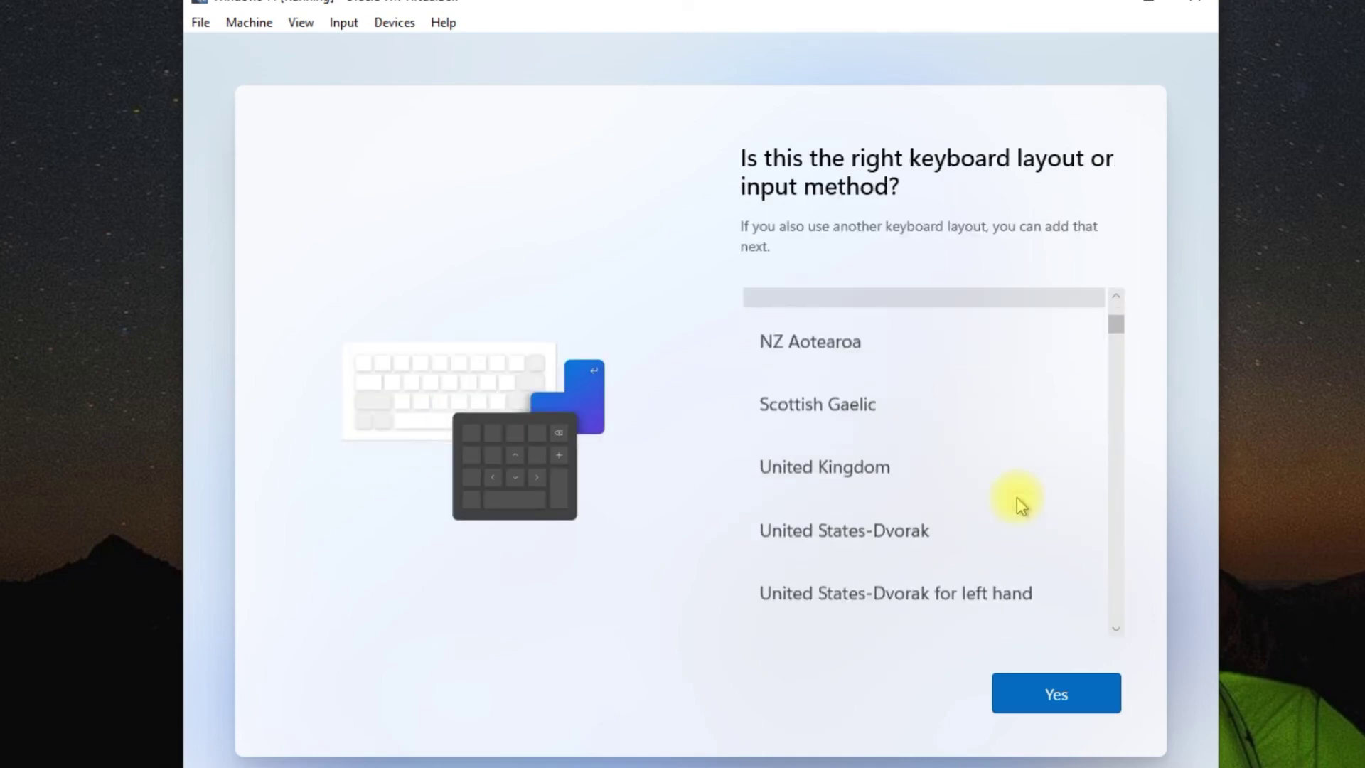
{"action": "scroll", "coordinate": [1021, 506], "scroll_direction": "down", "scroll_amount": 10}
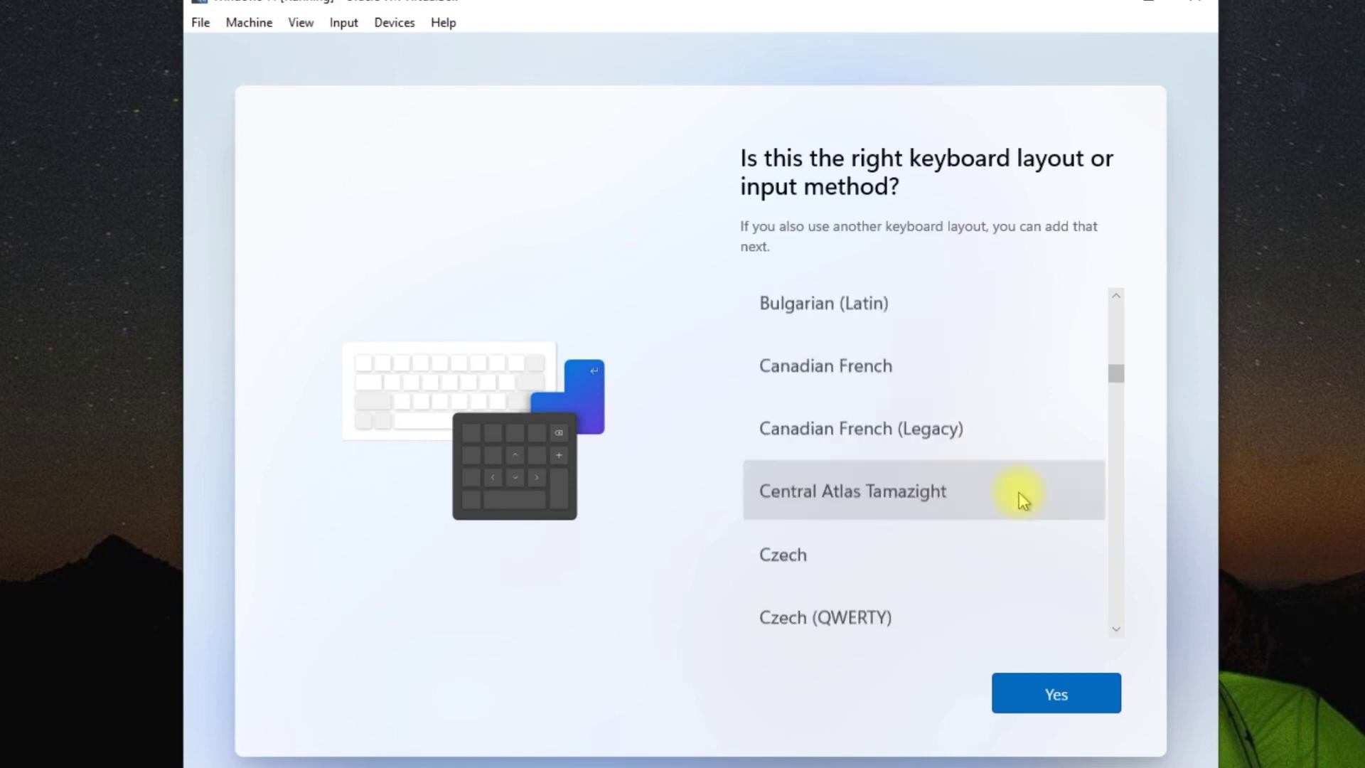
{"action": "left_click", "coordinate": [790, 322]}
{"action": "left_click", "coordinate": [1030, 677]}
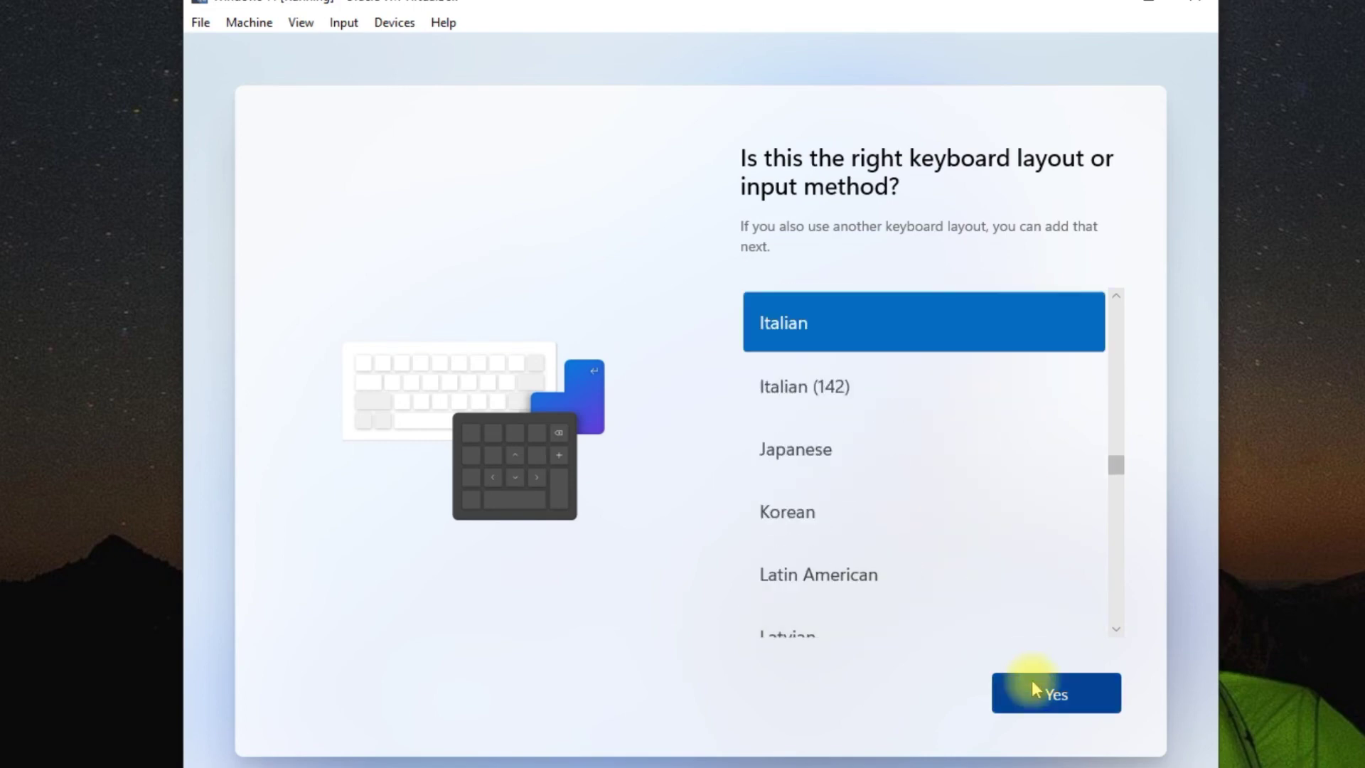
{"action": "left_click", "coordinate": [1051, 707]}
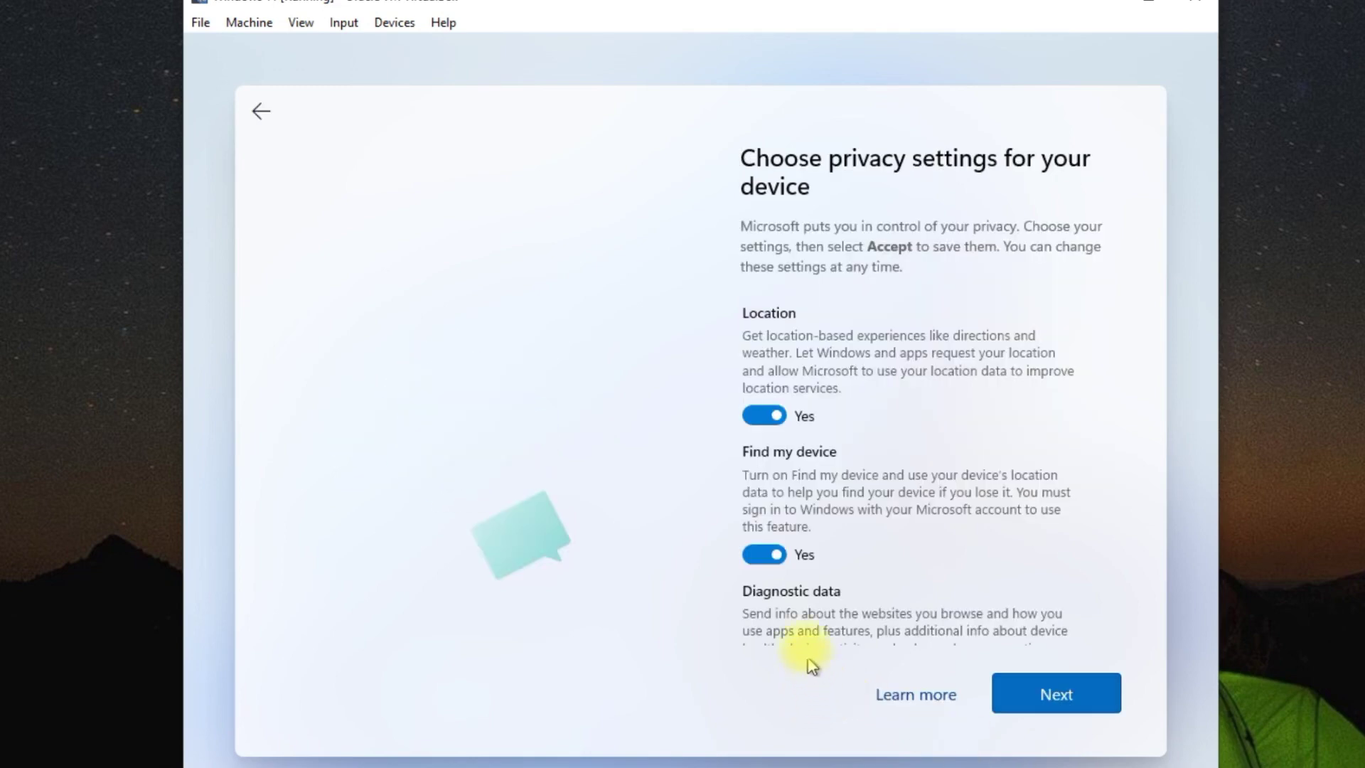
Turn off the Location and Find my device privacy settings and set Diagnostic data to Required only
{"action": "left_click", "coordinate": [755, 414]}
{"action": "left_click", "coordinate": [762, 535]}
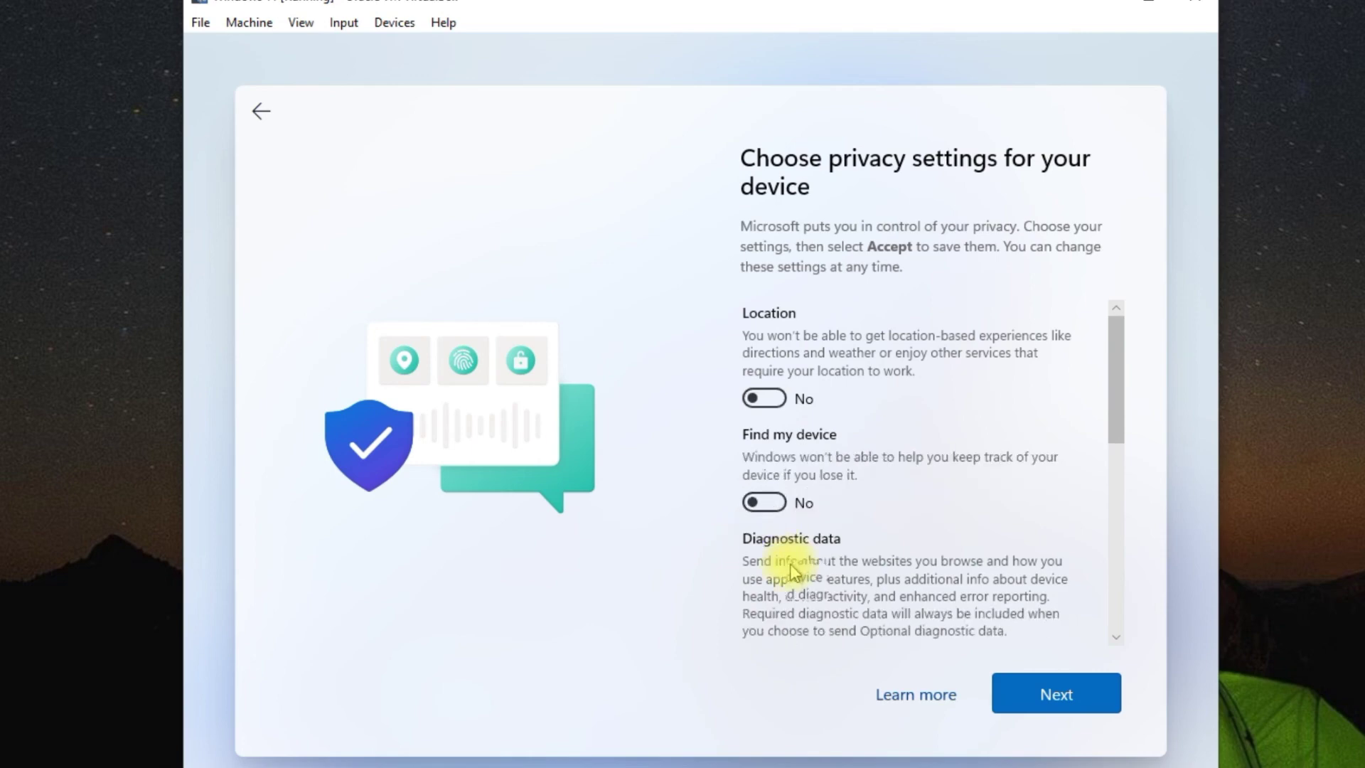
{"action": "scroll", "coordinate": [792, 571], "scroll_direction": "down", "scroll_amount": 2}
{"action": "left_click", "coordinate": [761, 558]}
Turn off Inking & typing, Tailored experiences and Advertising ID, and accept the privacy settings
{"action": "scroll", "coordinate": [830, 570], "scroll_direction": "down", "scroll_amount": 4}
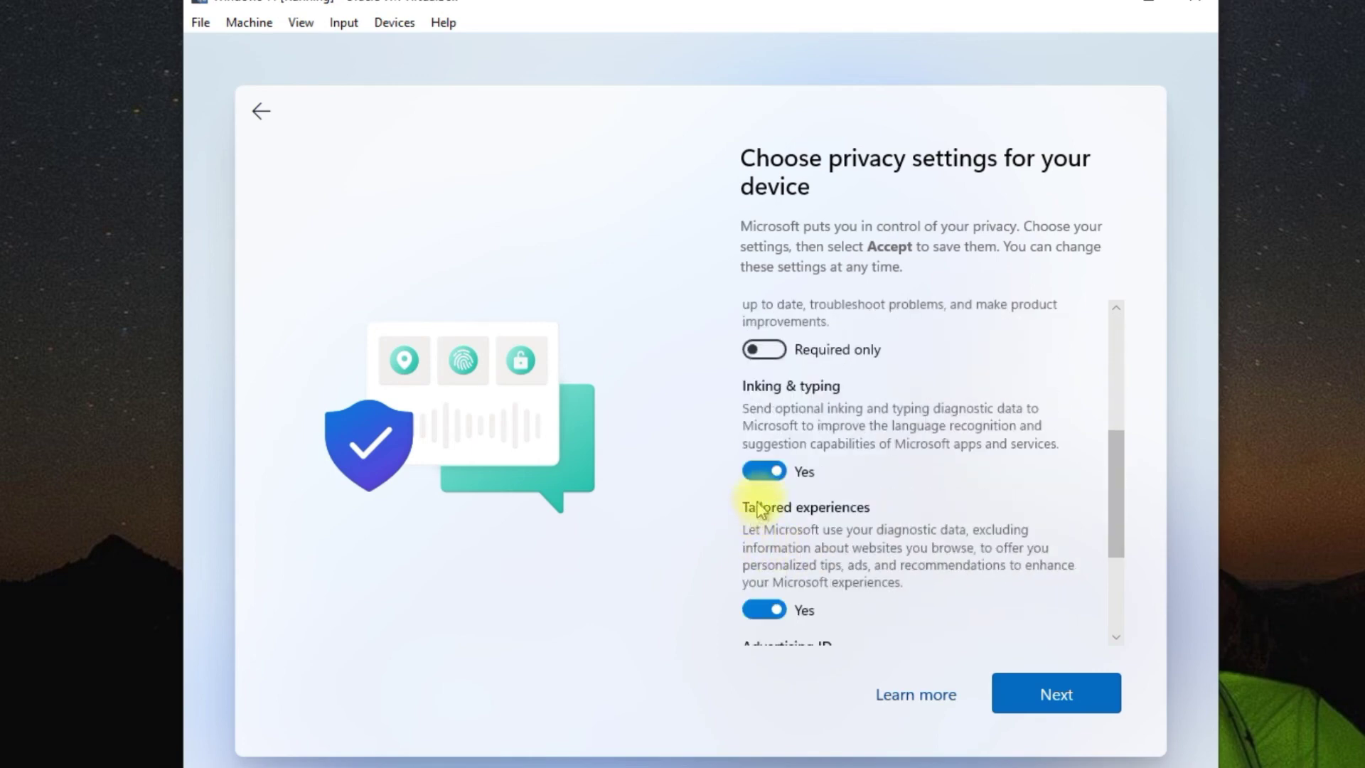
{"action": "left_click", "coordinate": [758, 470]}
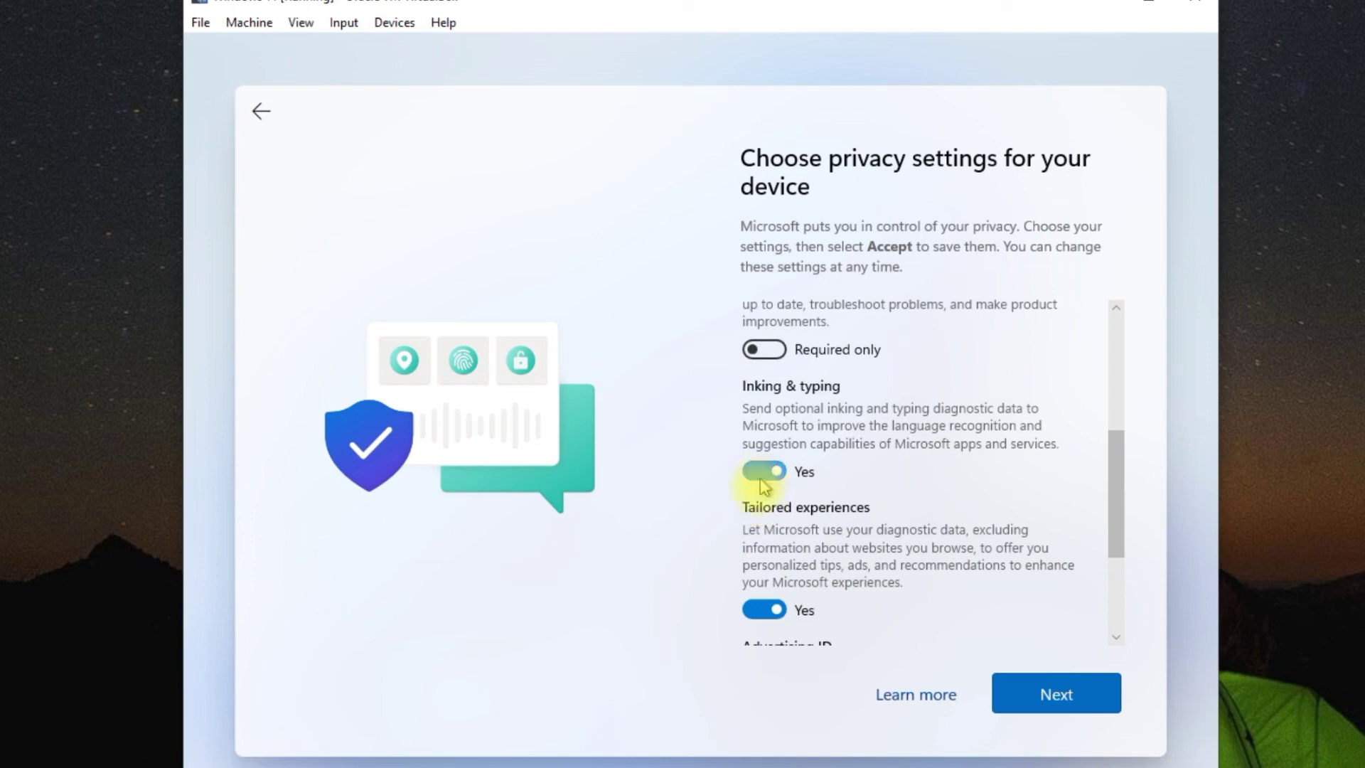
{"action": "left_click", "coordinate": [762, 608]}
{"action": "scroll", "coordinate": [861, 611], "scroll_direction": "down", "scroll_amount": 3}
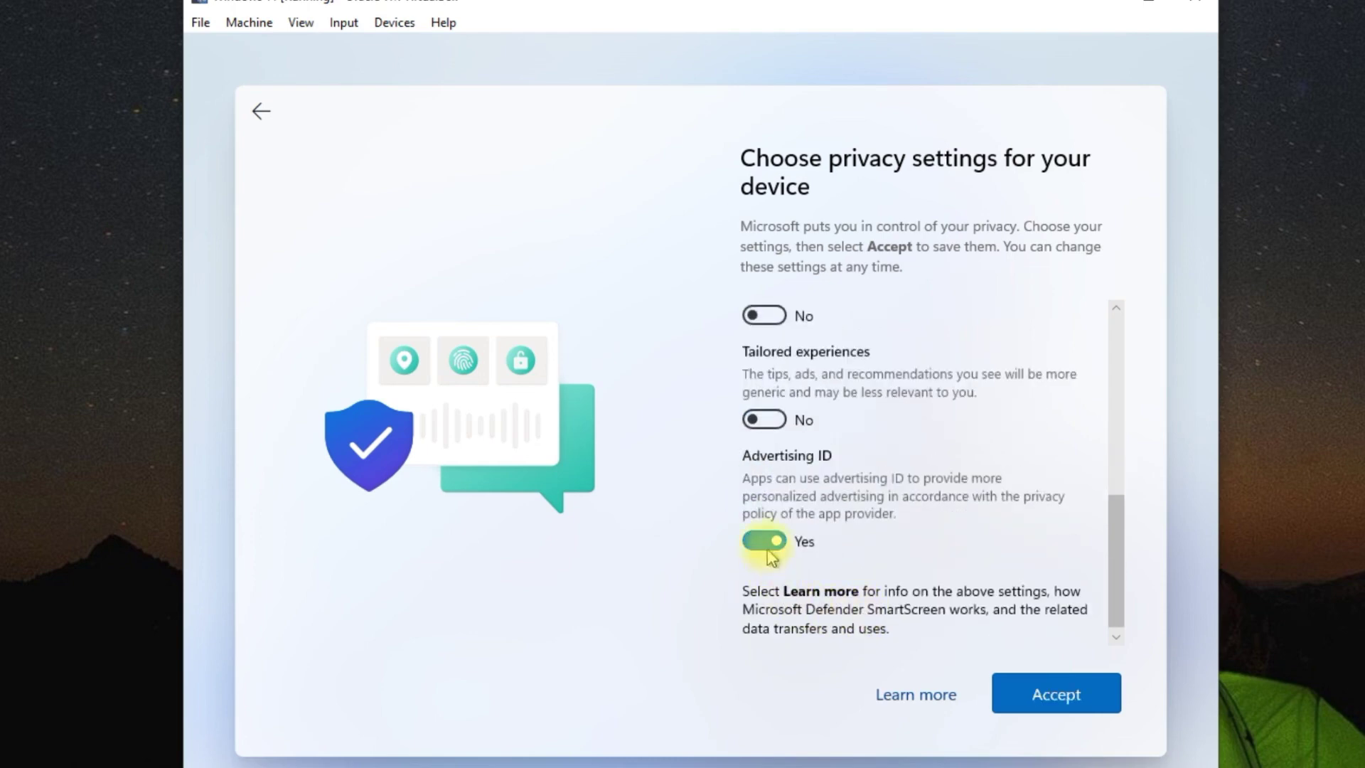
{"action": "left_click", "coordinate": [766, 540]}
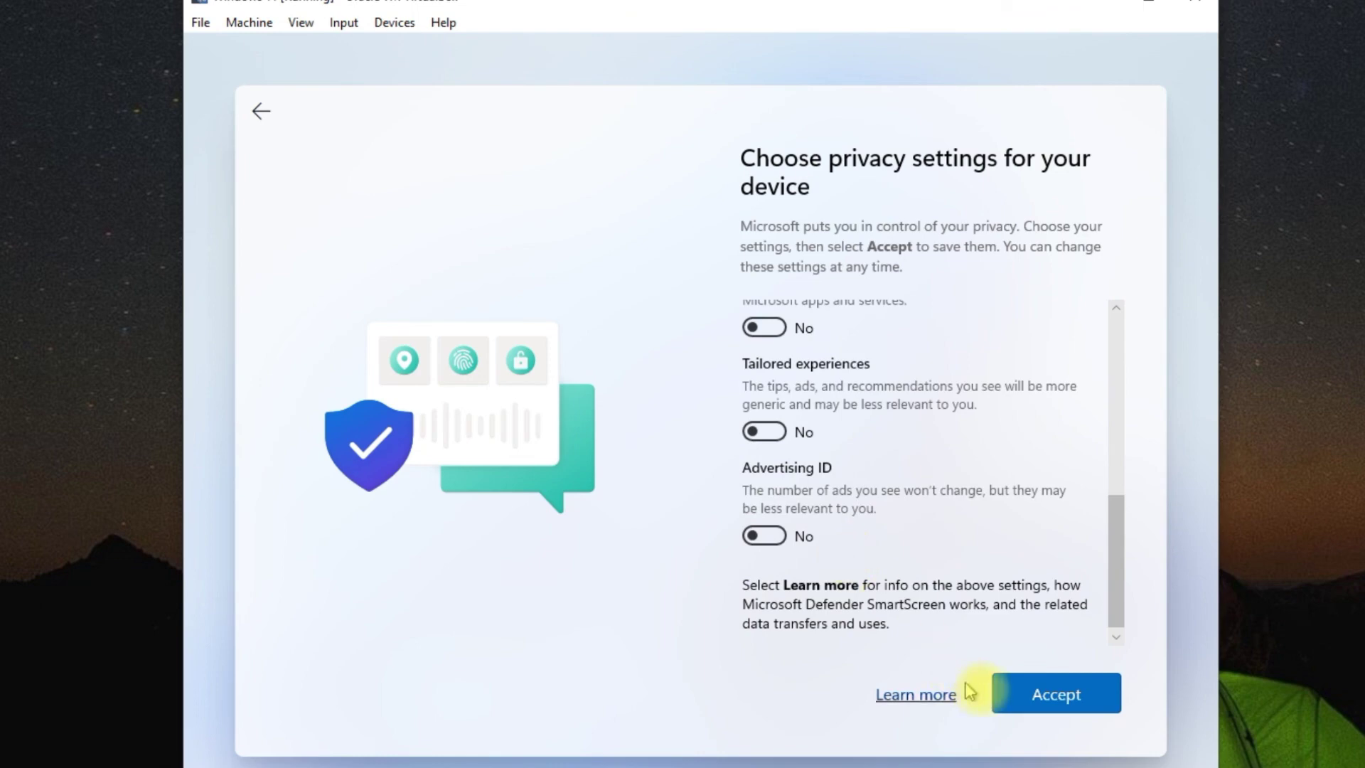
{"action": "left_click", "coordinate": [1010, 692]}
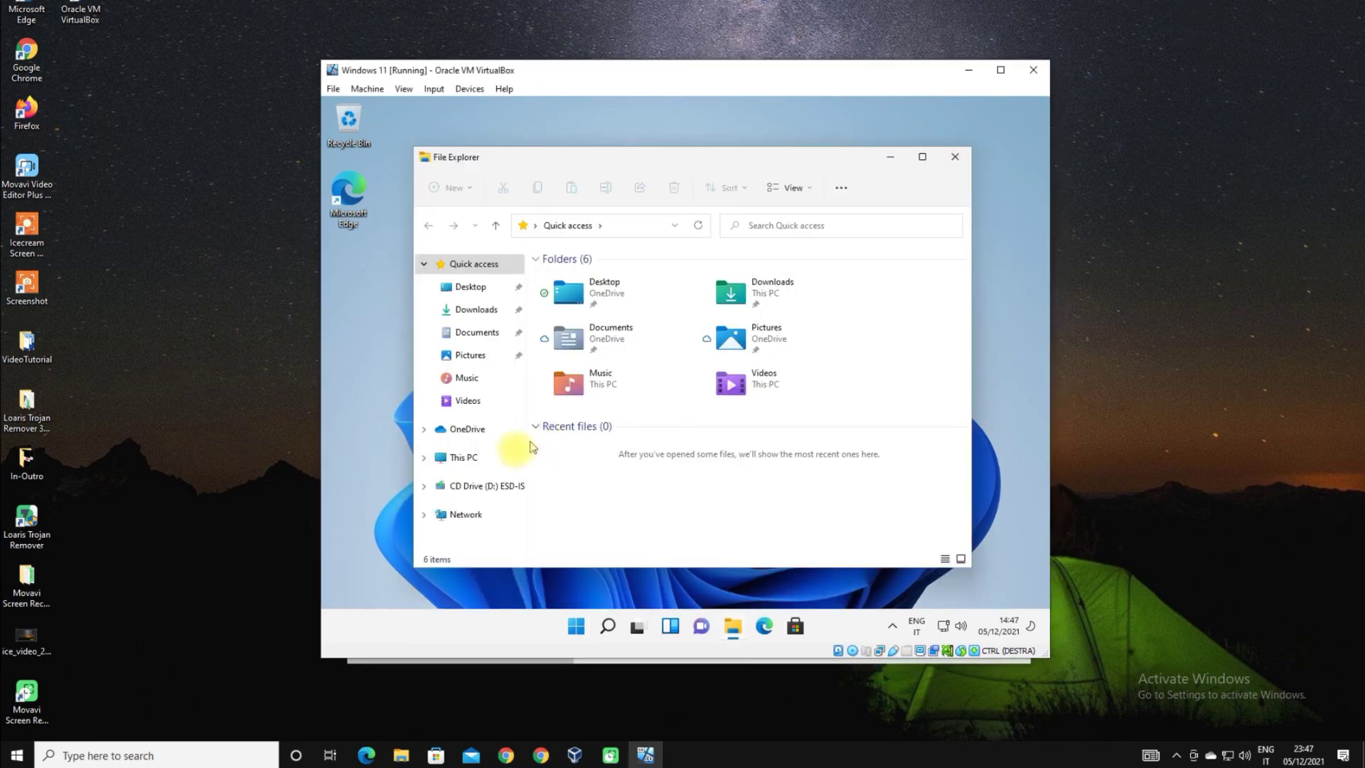
Examine the devices and drives under This PC in the virtual machine, and close File Explorer
{"action": "left_click", "coordinate": [464, 458]}
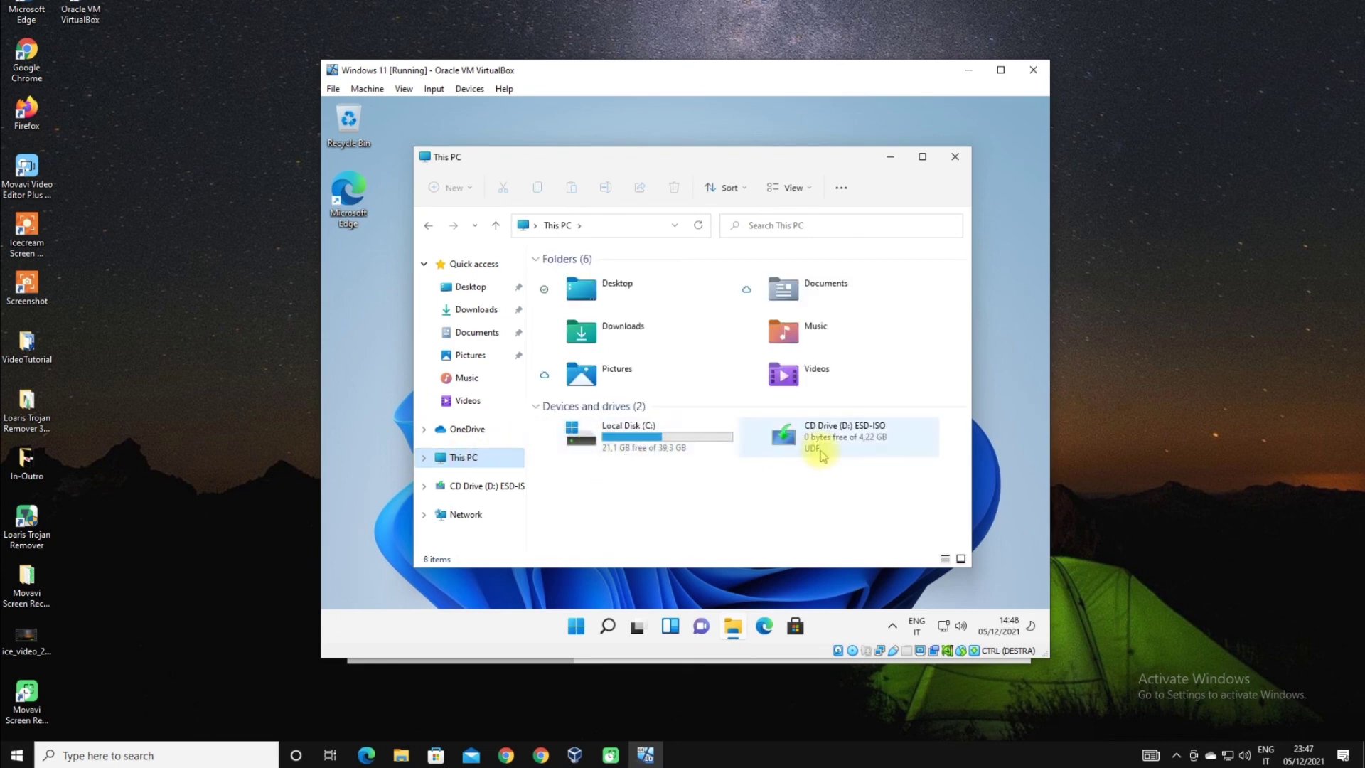
{"action": "left_click", "coordinate": [960, 160]}
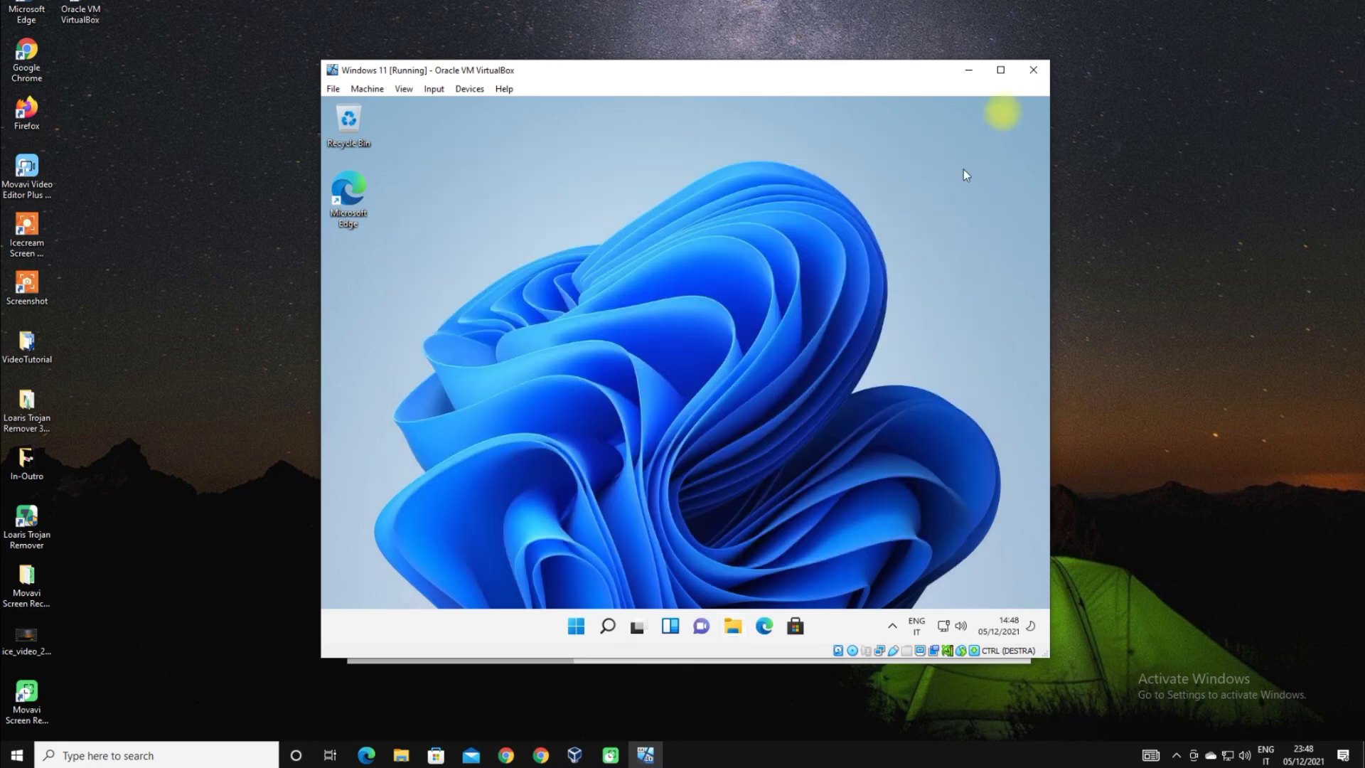
Close the Windows 11 virtual machine with its machine state saved
{"action": "left_click", "coordinate": [1024, 77]}
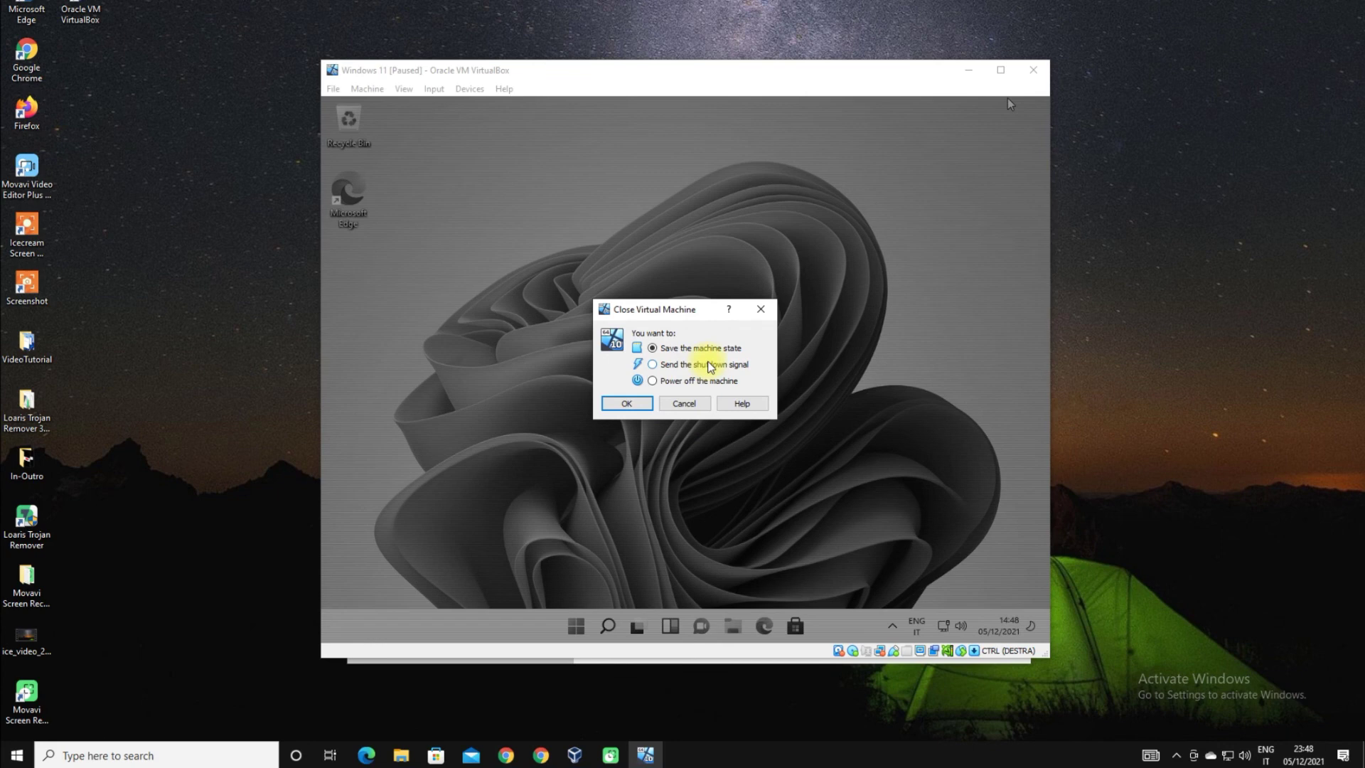
{"action": "left_click", "coordinate": [643, 411]}
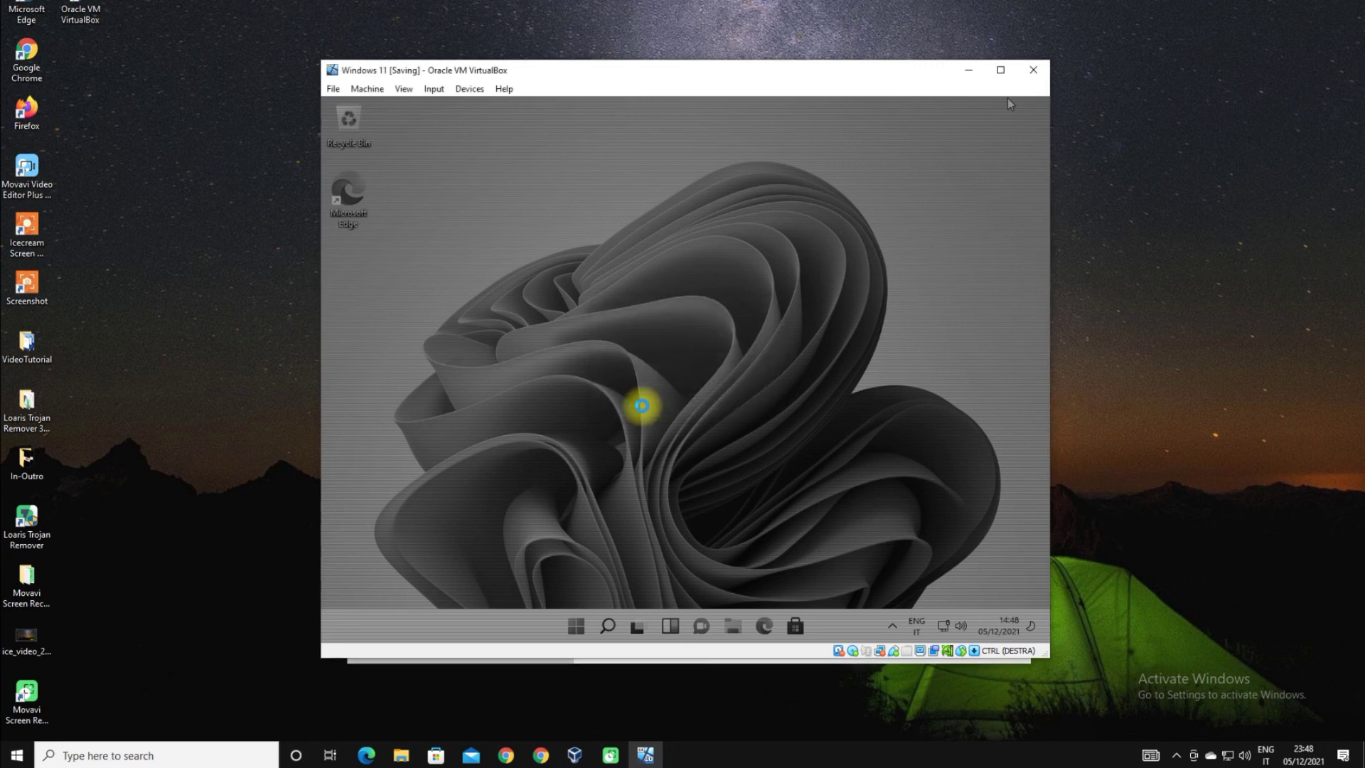